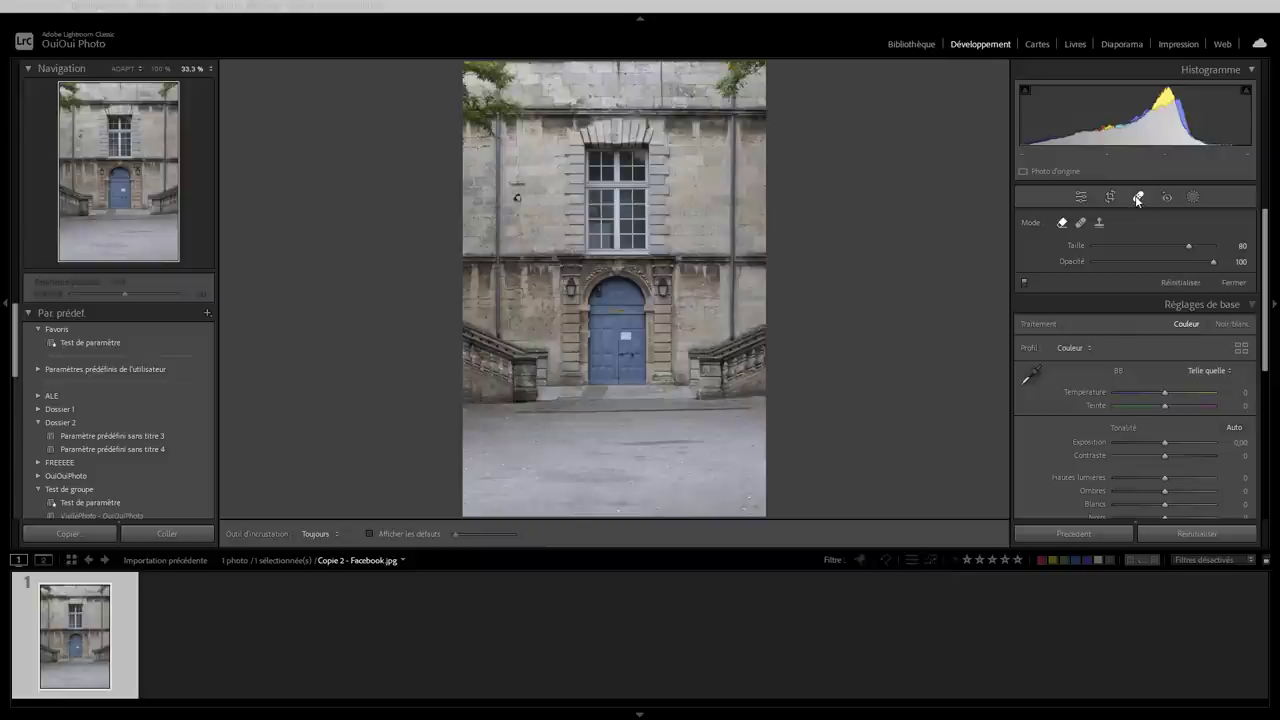
Step: Close and reopen the spot-removal tool, then fold away the Réglages de base panel
click(1081, 196)
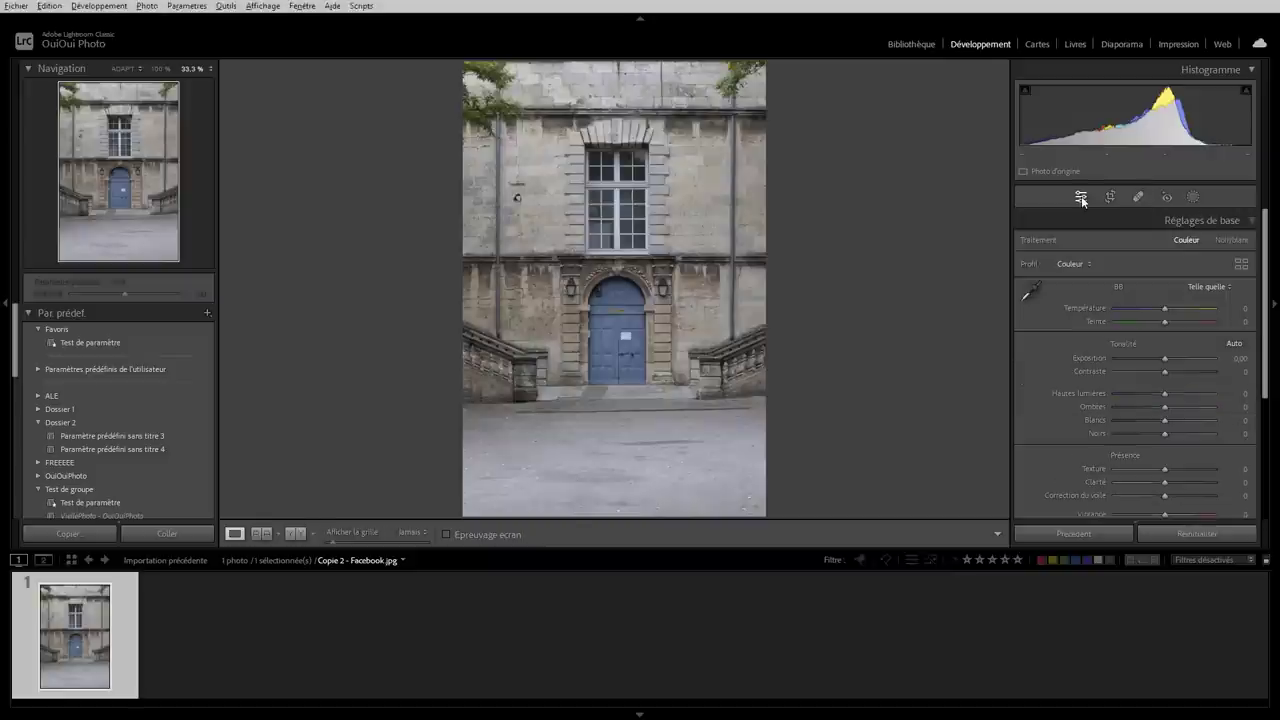
click(1138, 197)
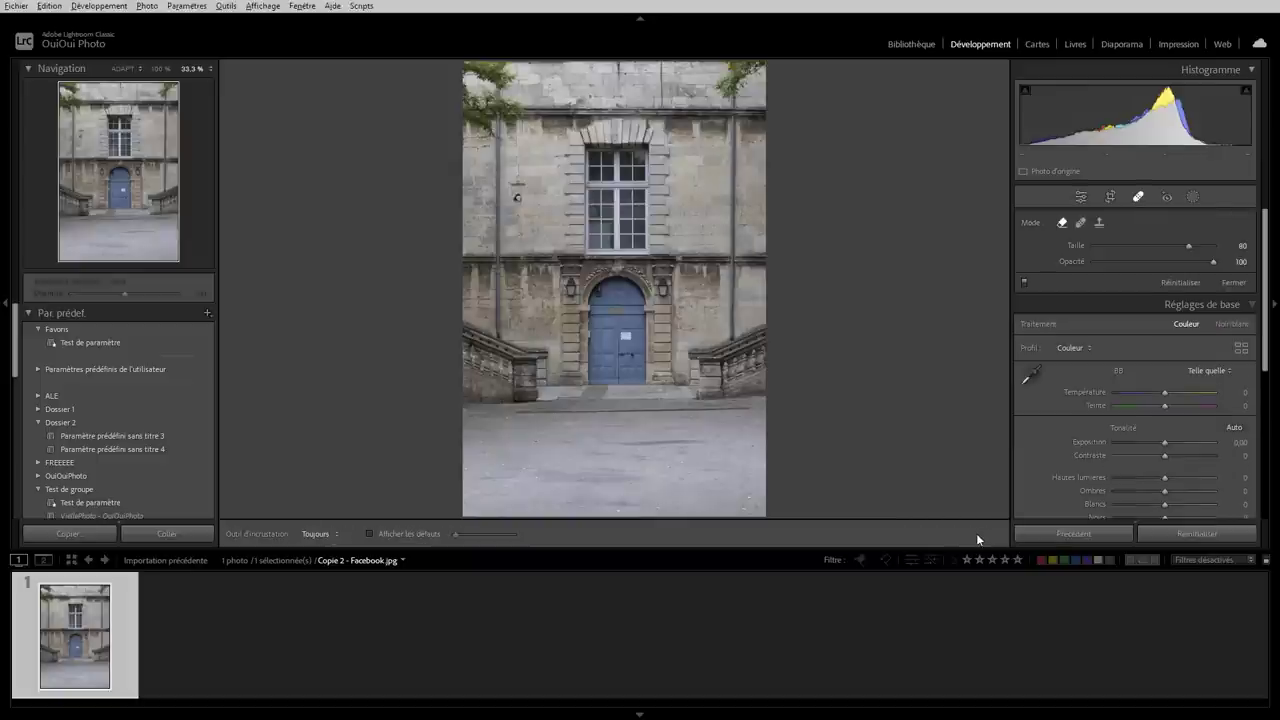
click(1175, 305)
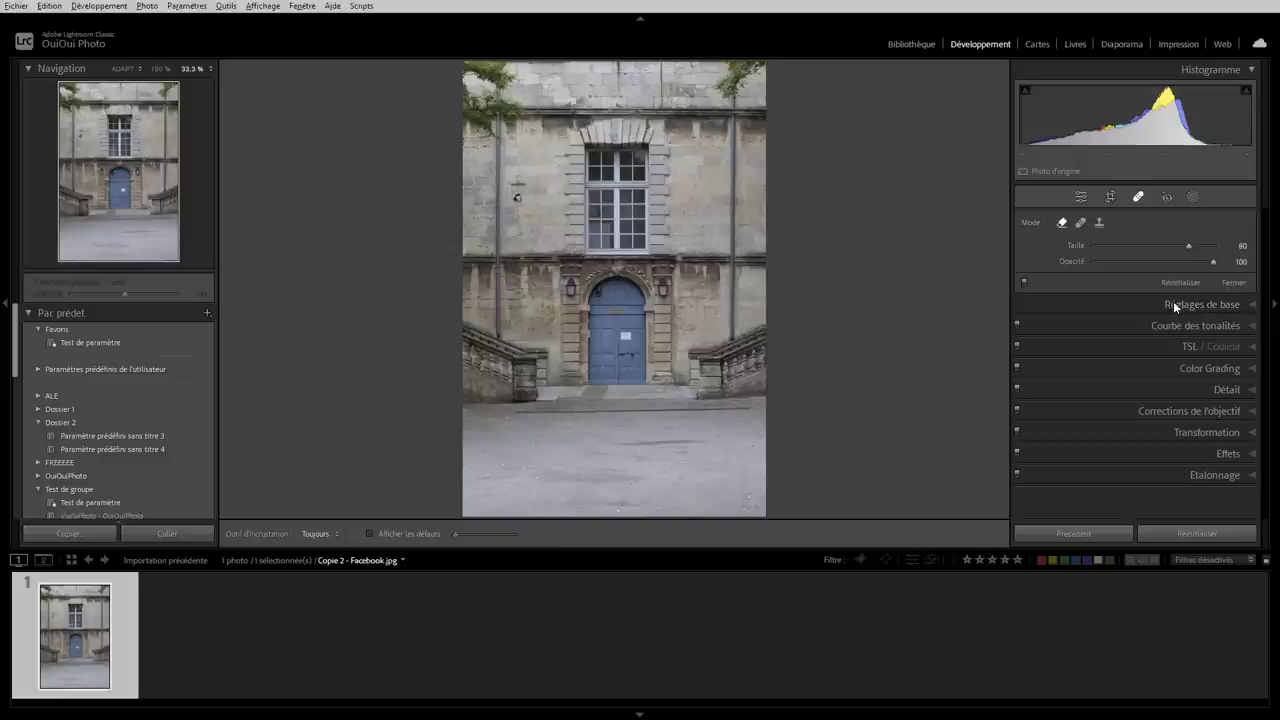
click(1173, 303)
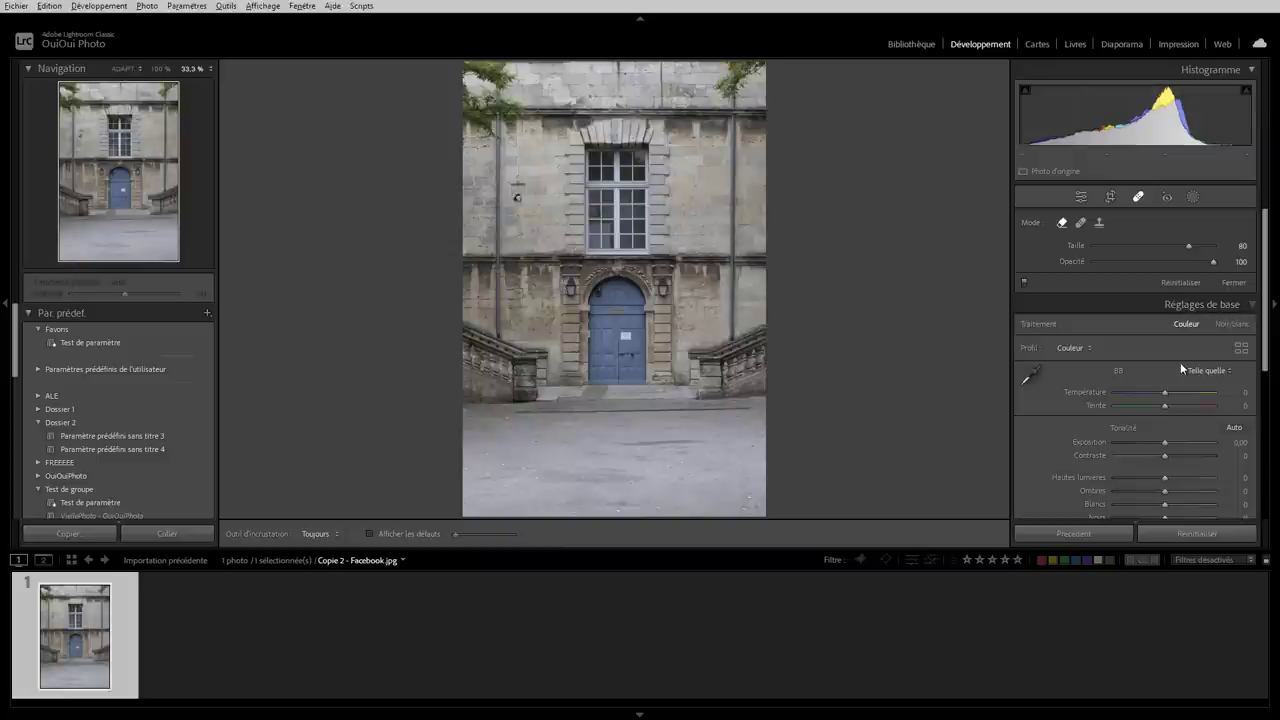
click(1080, 198)
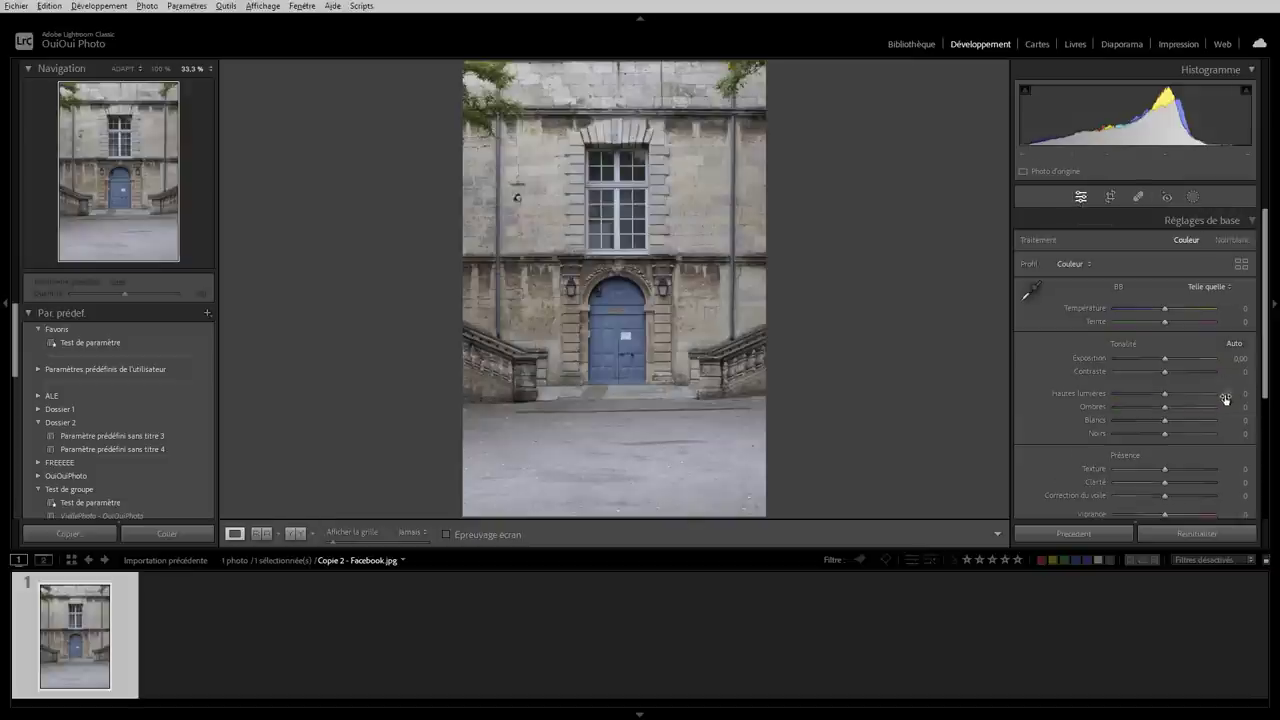
click(1250, 222)
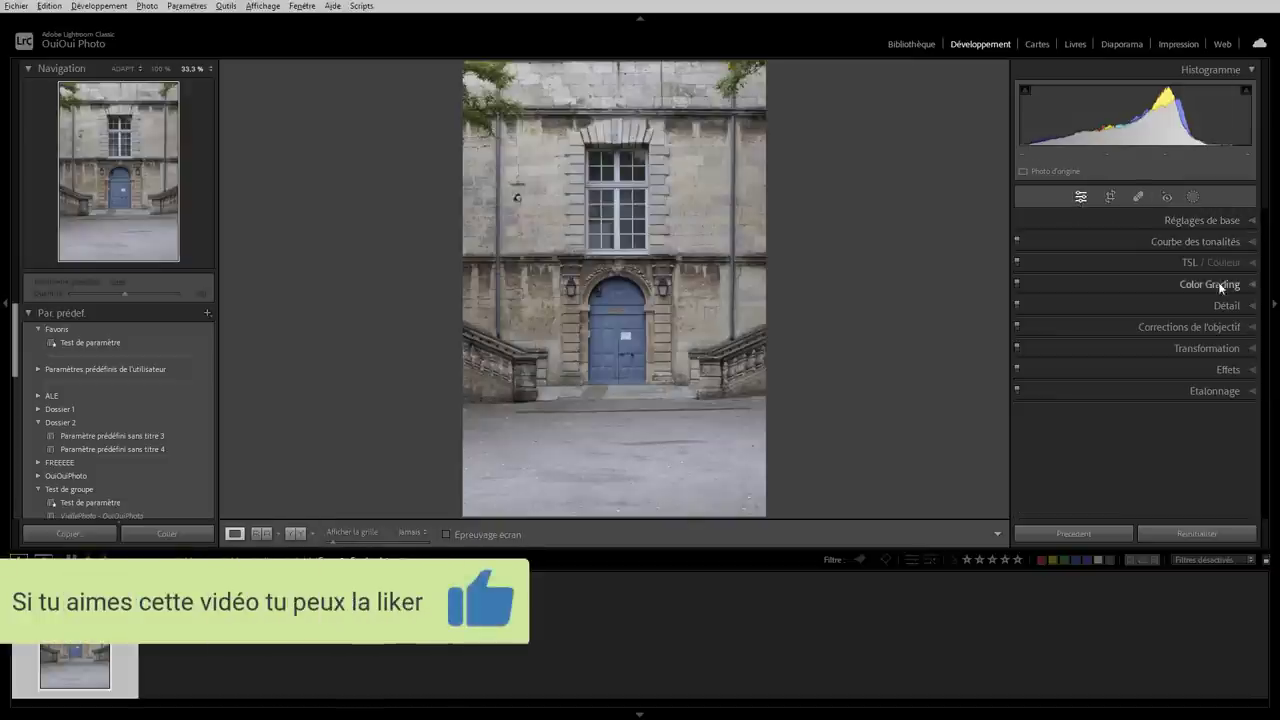
Step: Try the Crop tool, then put spot removal in Heal mode (feather 0, size 80, opacity 100)
click(1138, 198)
click(1109, 198)
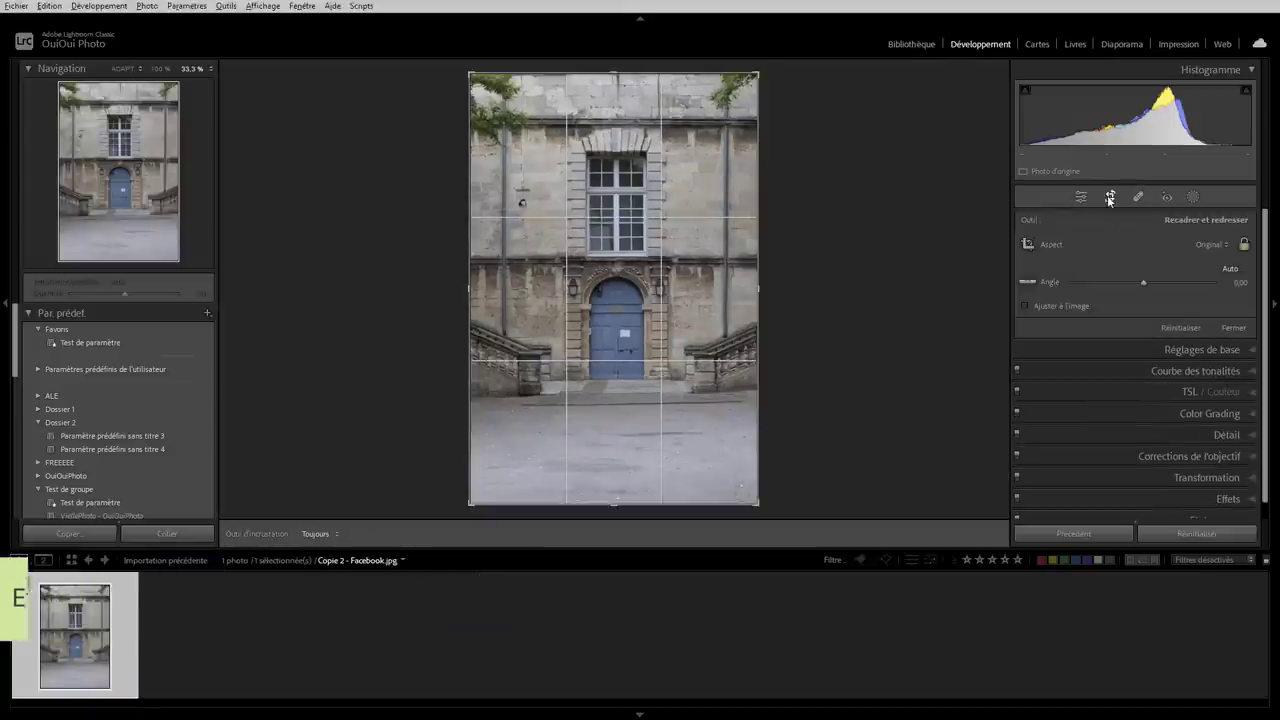
click(1080, 197)
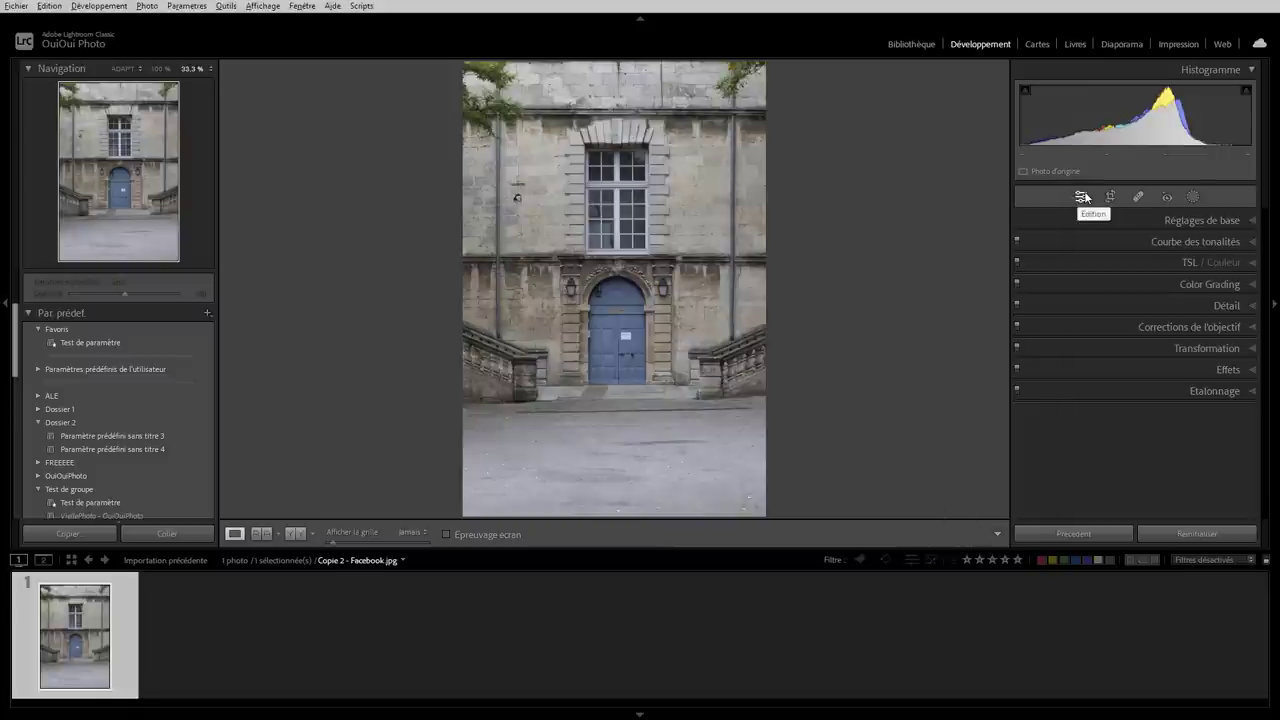
click(1141, 196)
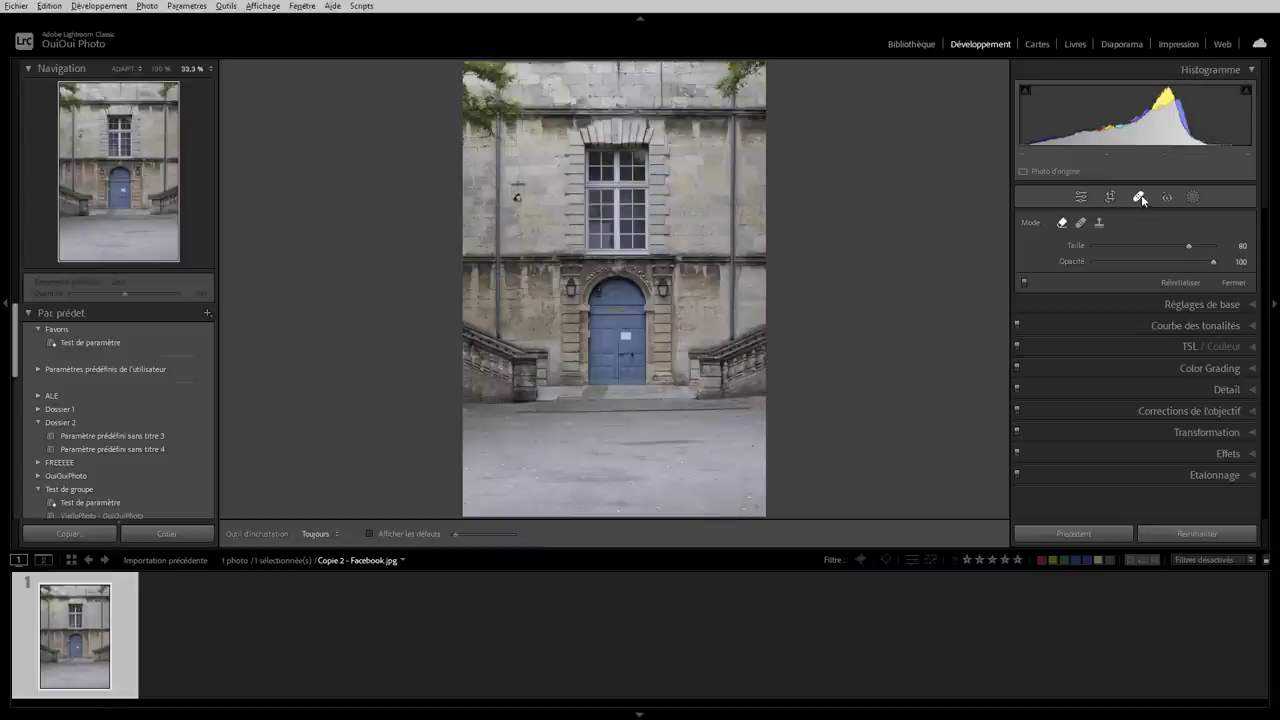
click(1078, 226)
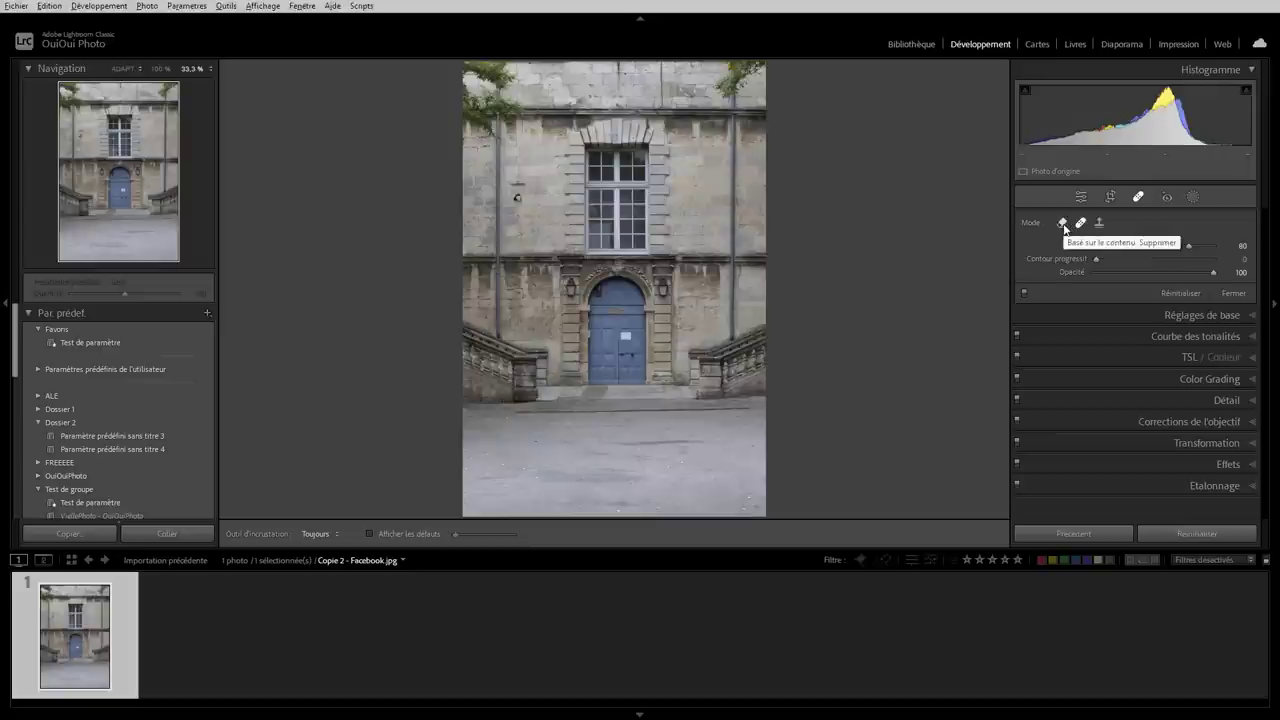
click(1063, 225)
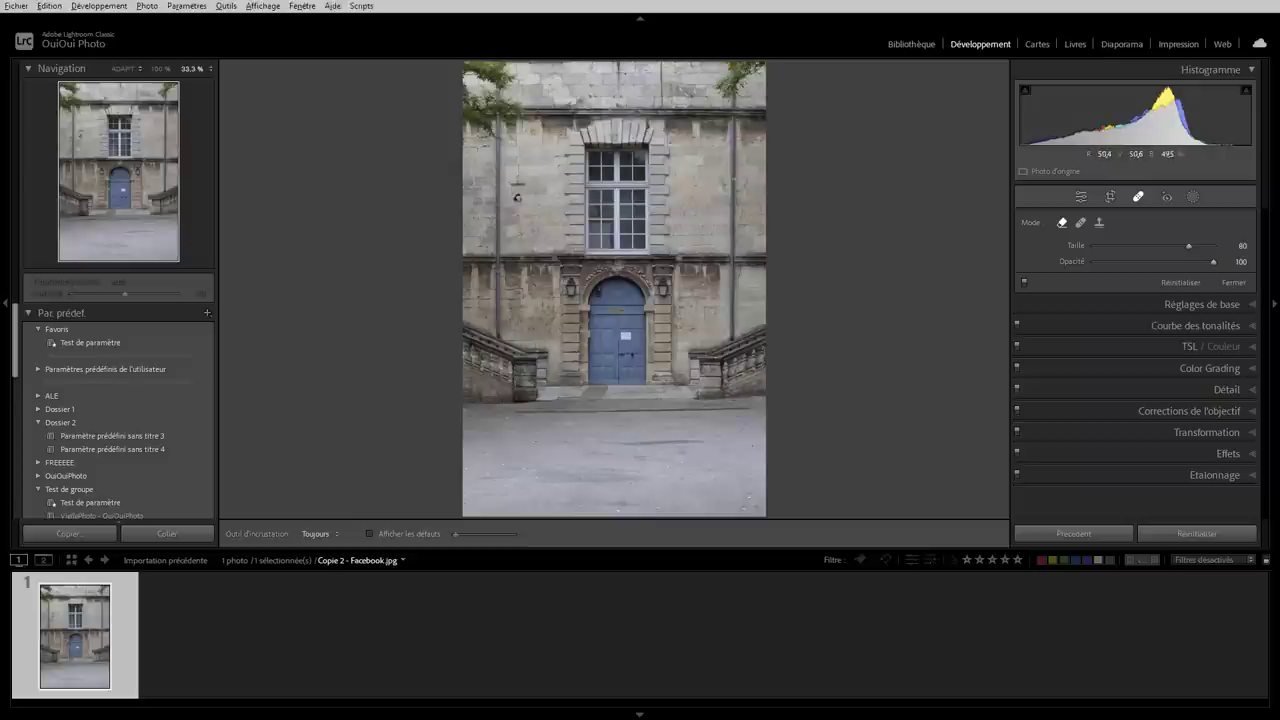
click(1099, 225)
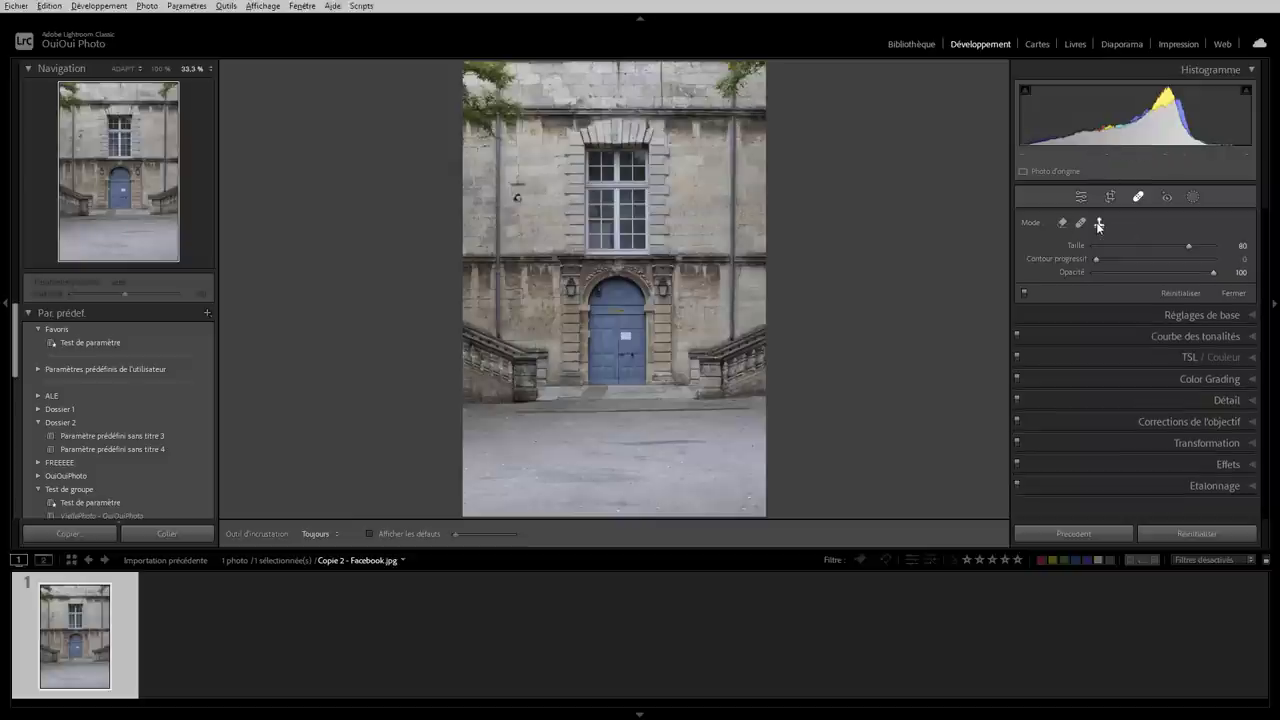
click(732, 100)
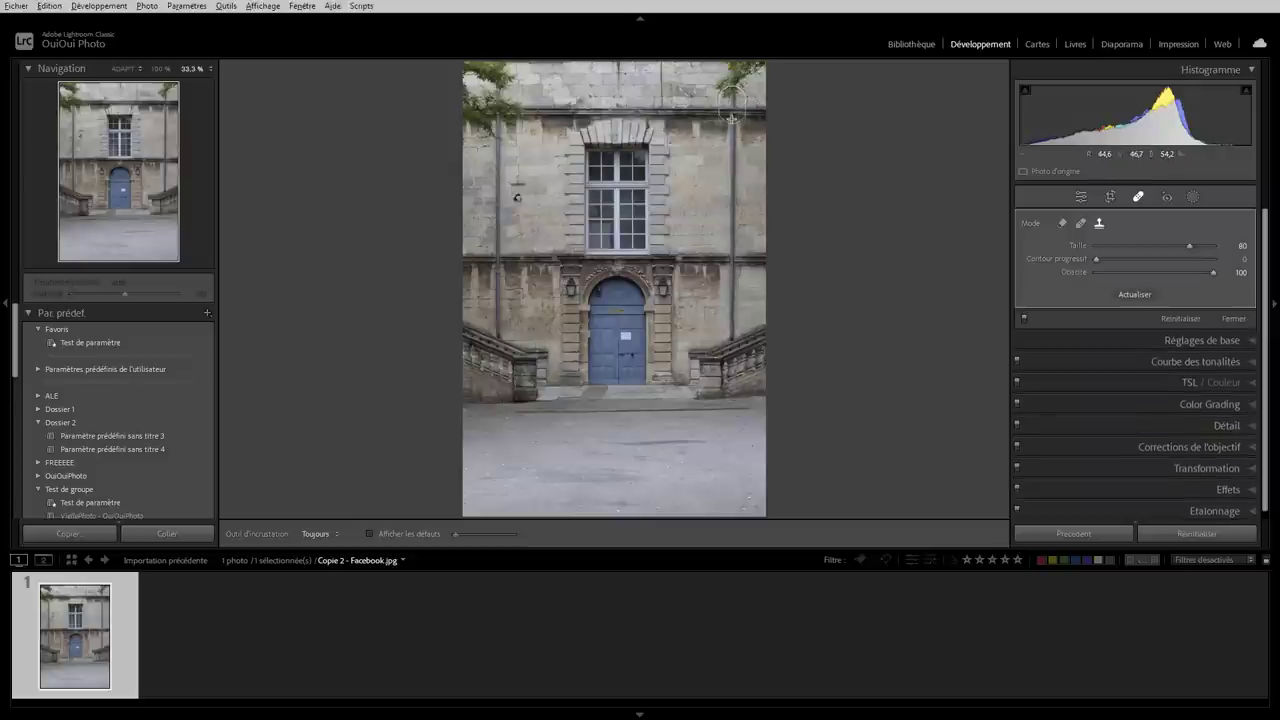
drag(732, 146, 731, 340)
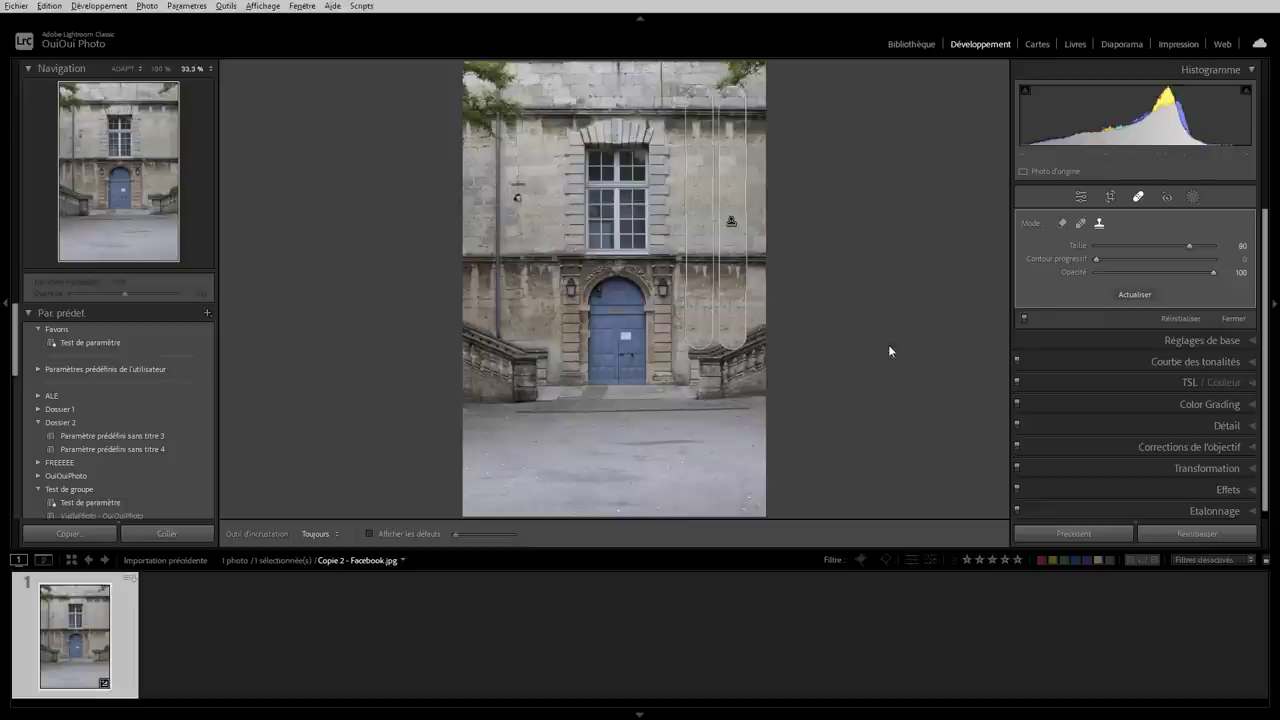
key(z)
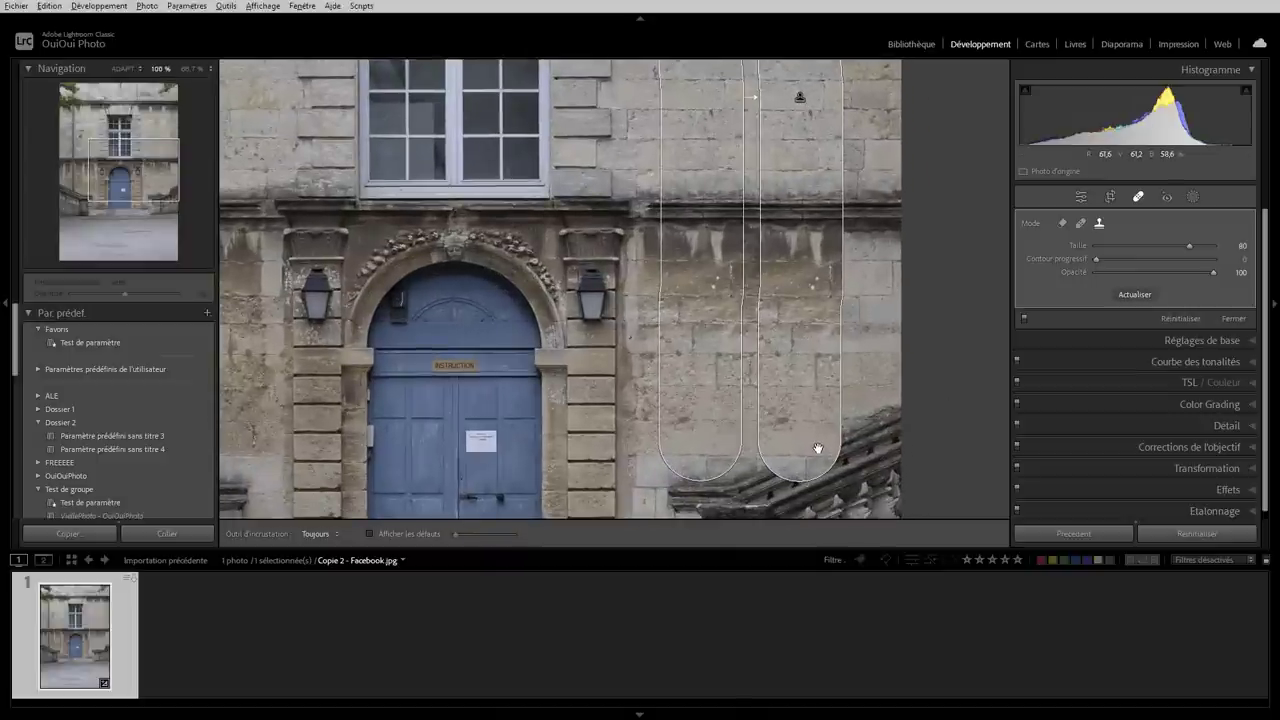
key(Delete)
key(ctrl+minus)
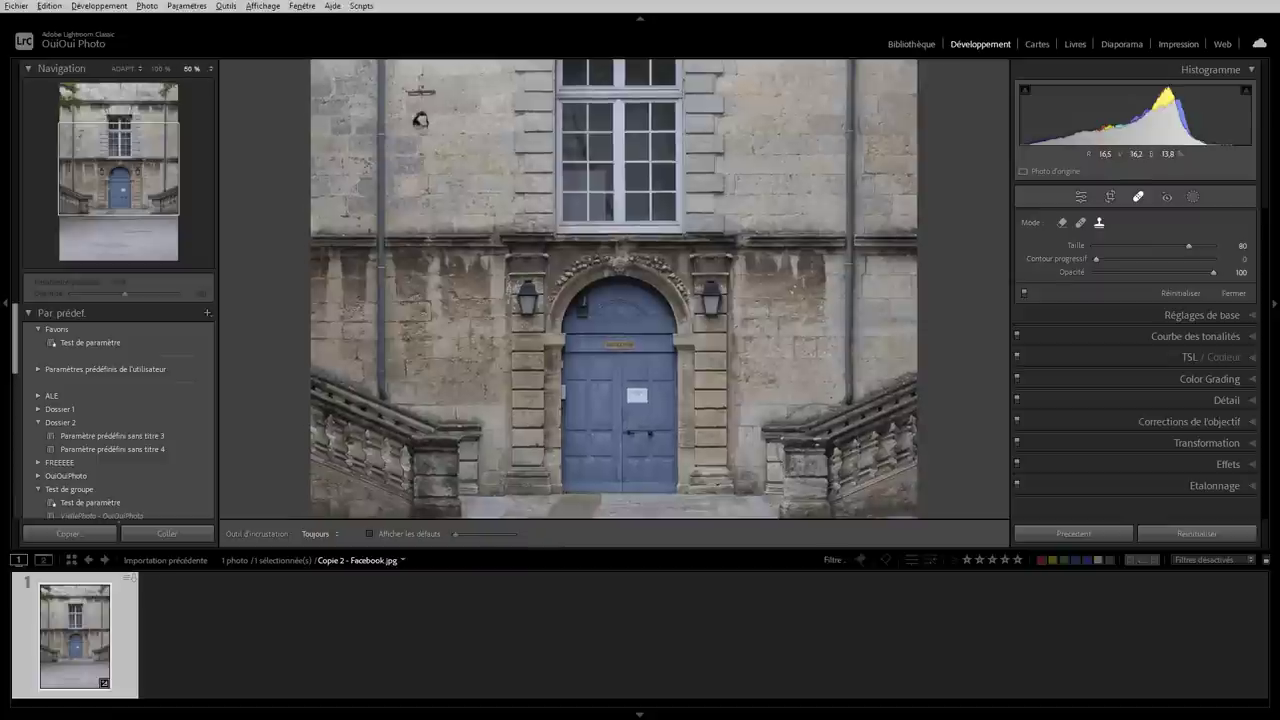
key(ctrl+minus)
key(ctrl+minus)
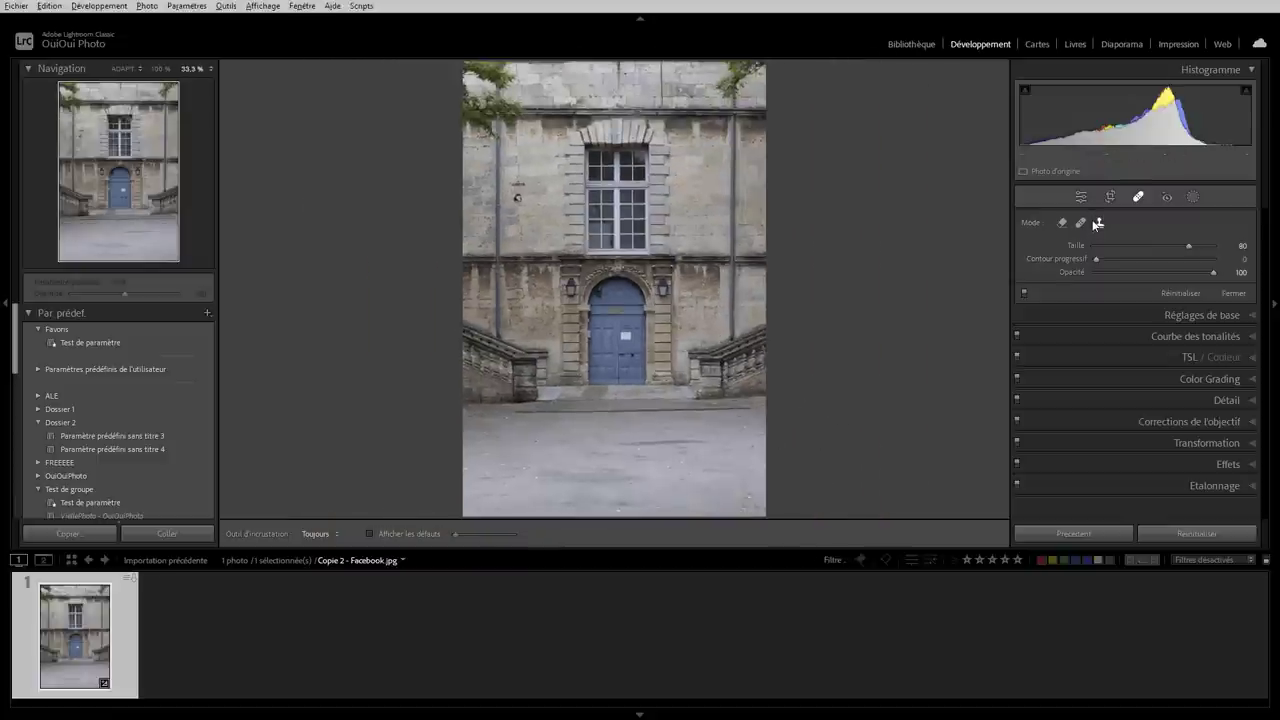
Step: Paint out the right drainpipe with content-aware Remove, inspect at 200%, then close the tool
click(1063, 223)
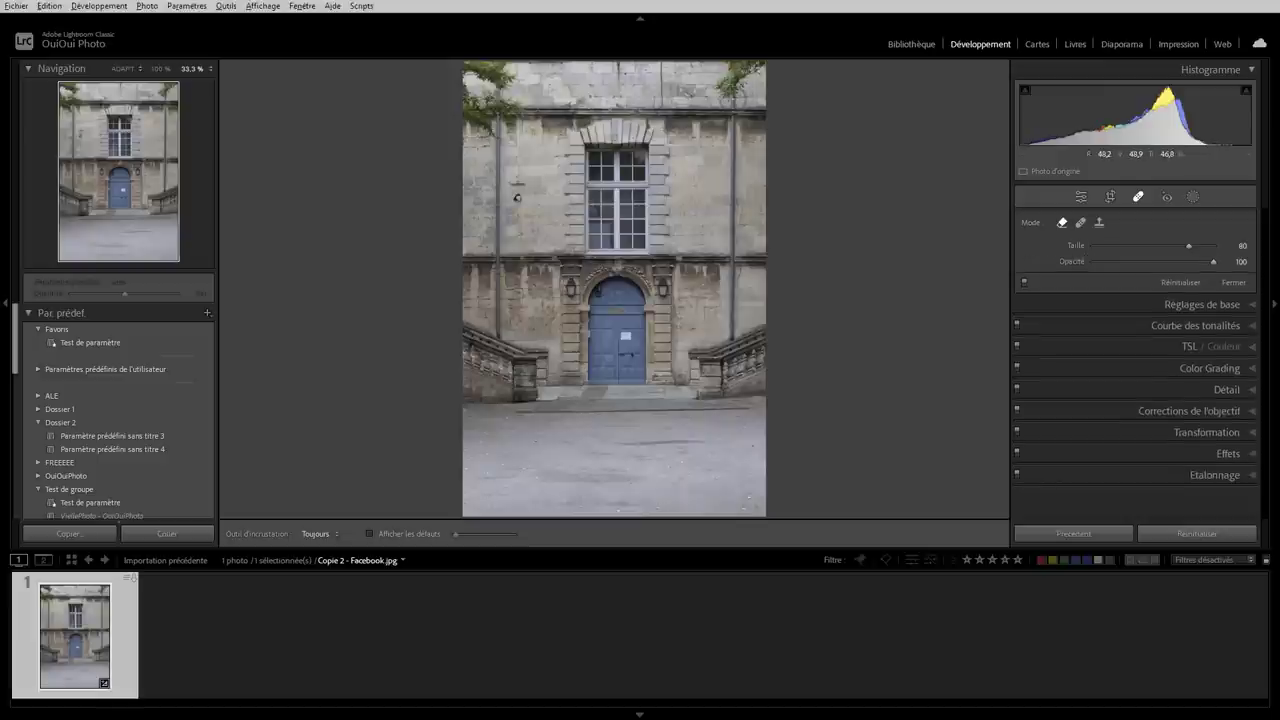
click(733, 100)
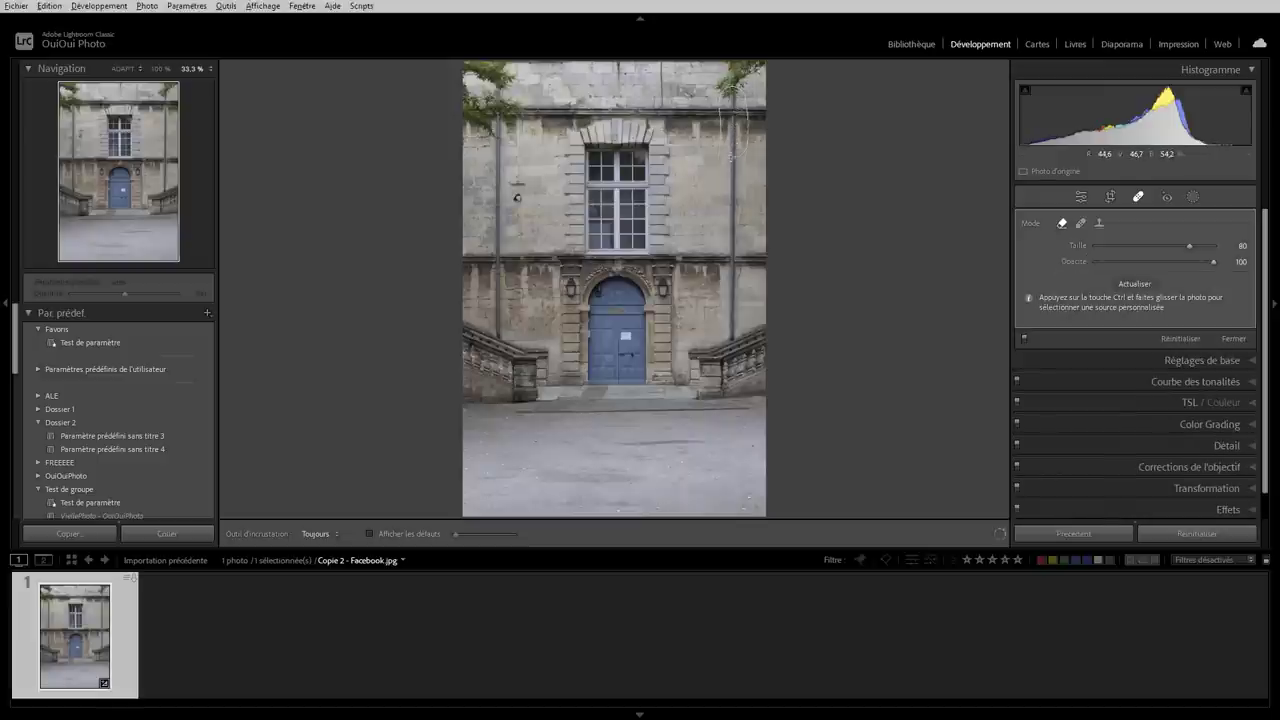
drag(731, 182, 731, 340)
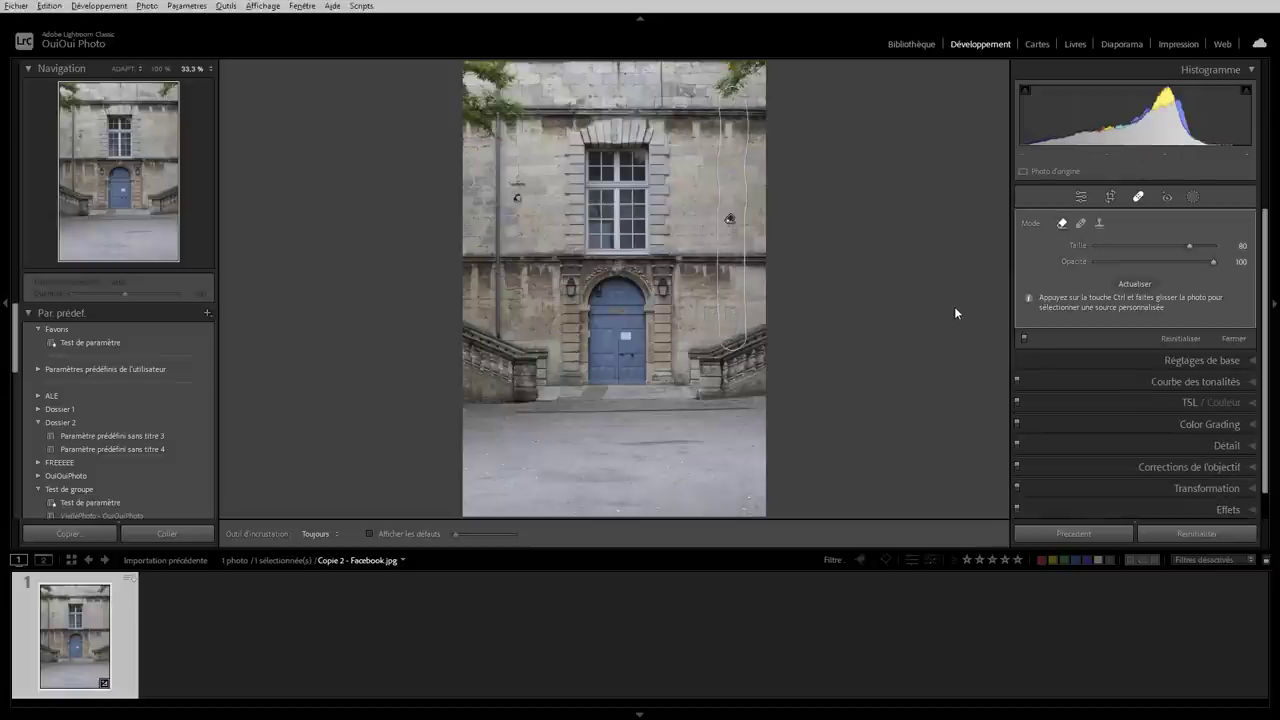
key(z)
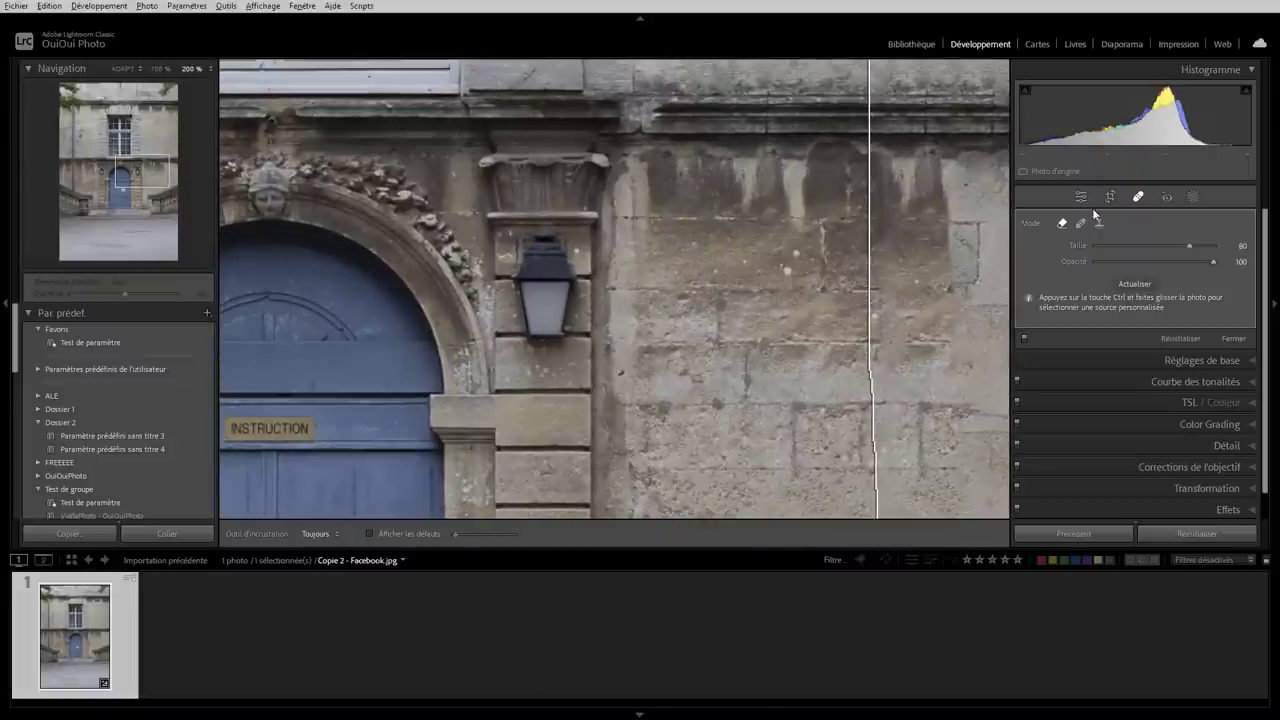
click(1079, 197)
click(882, 356)
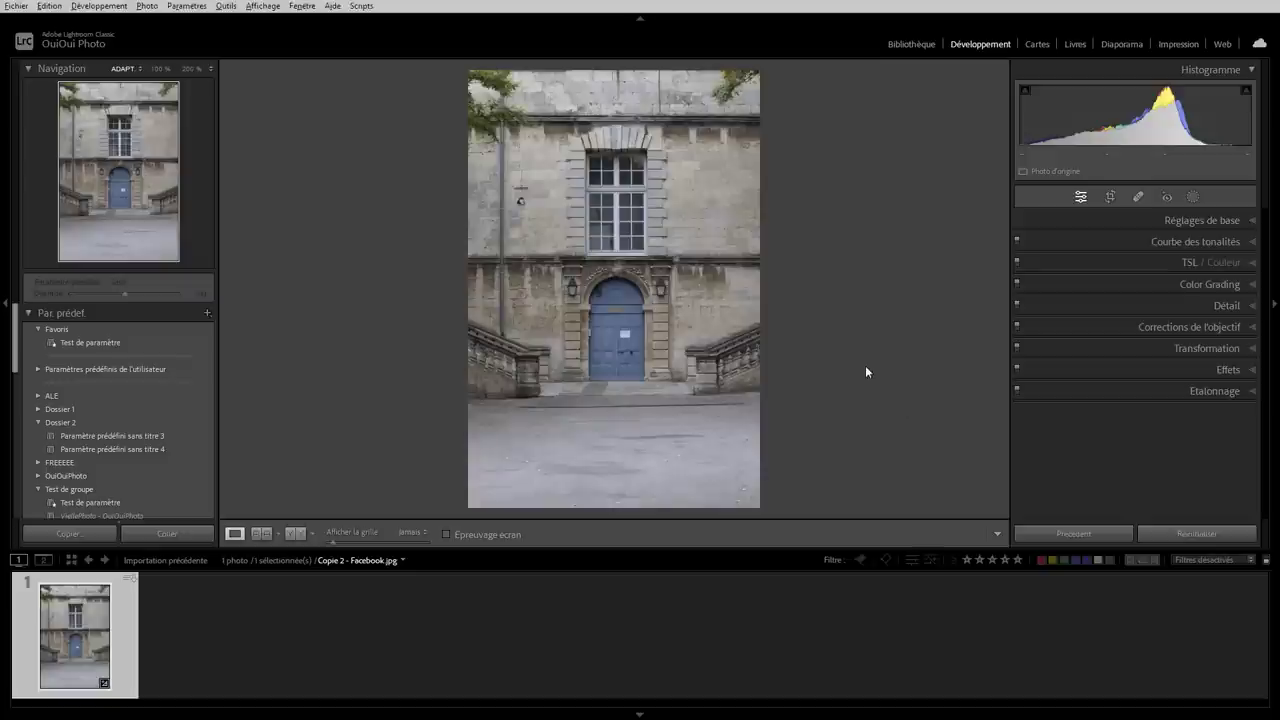
Step: Pan over the retouched wall at 200%, then zoom in on the lantern left of the door
drag(865, 365, 404, 160)
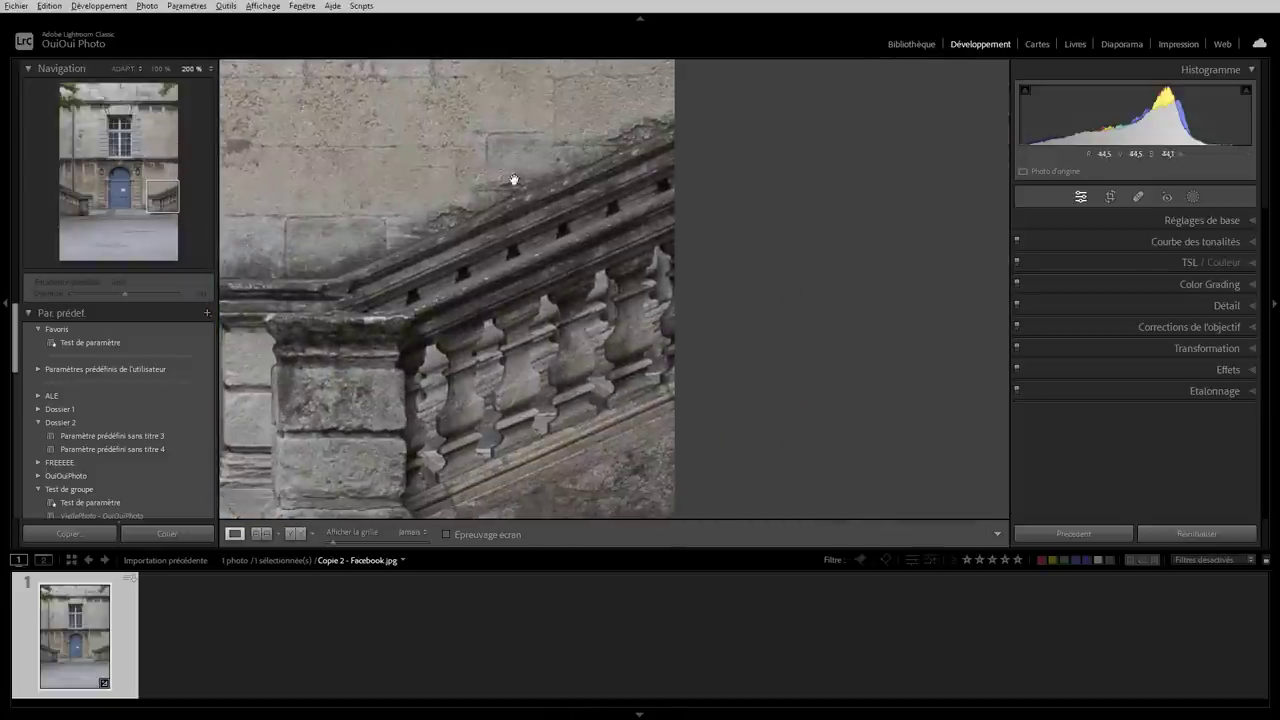
drag(537, 134, 688, 493)
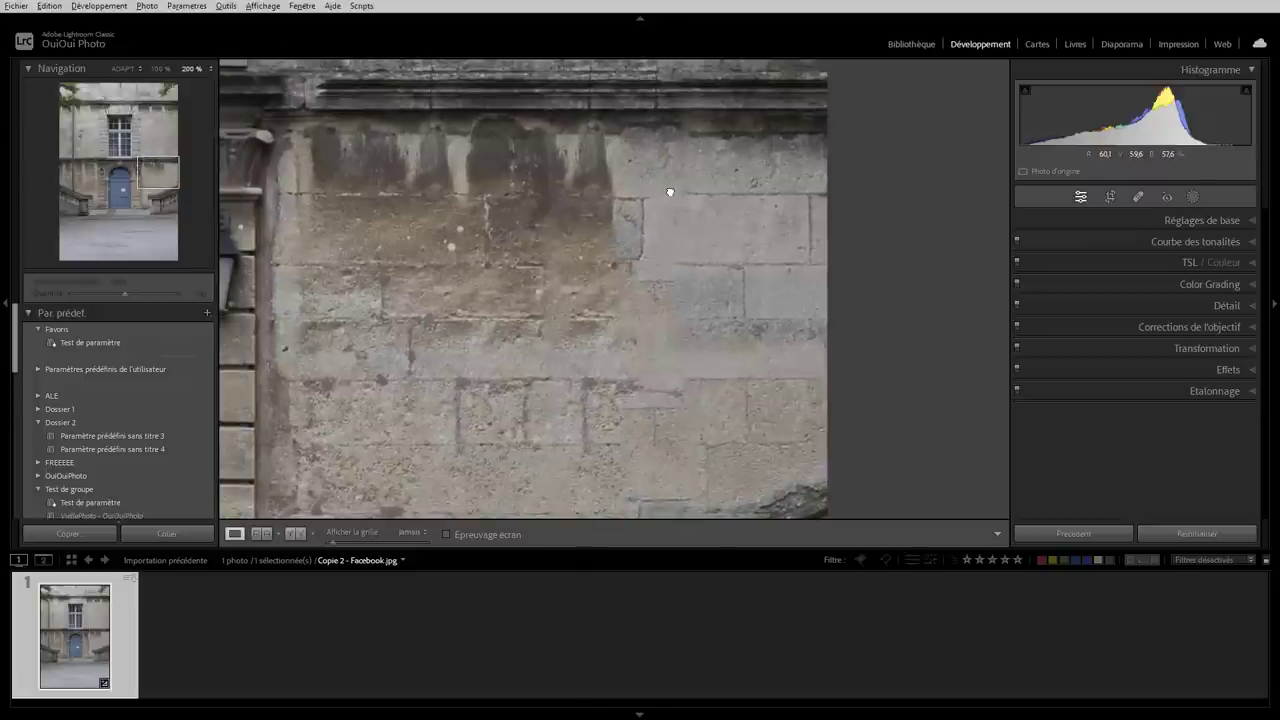
drag(669, 189, 720, 400)
drag(722, 258, 757, 491)
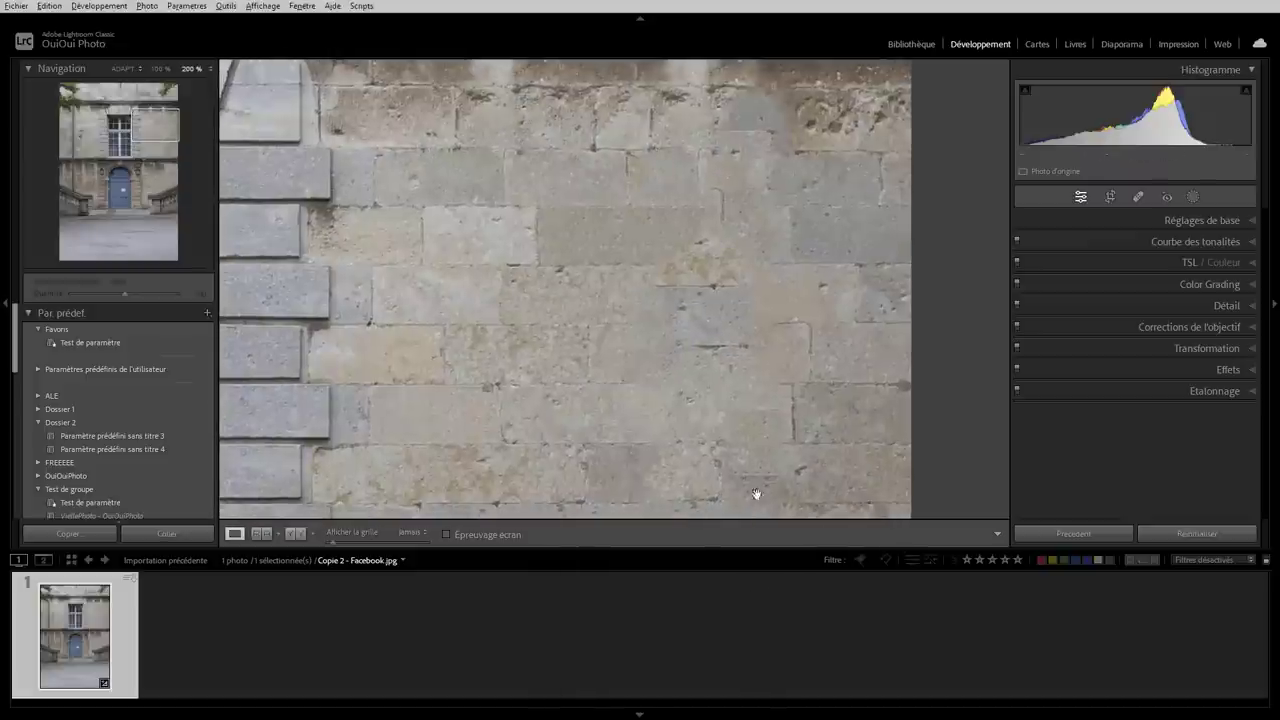
drag(714, 177, 726, 451)
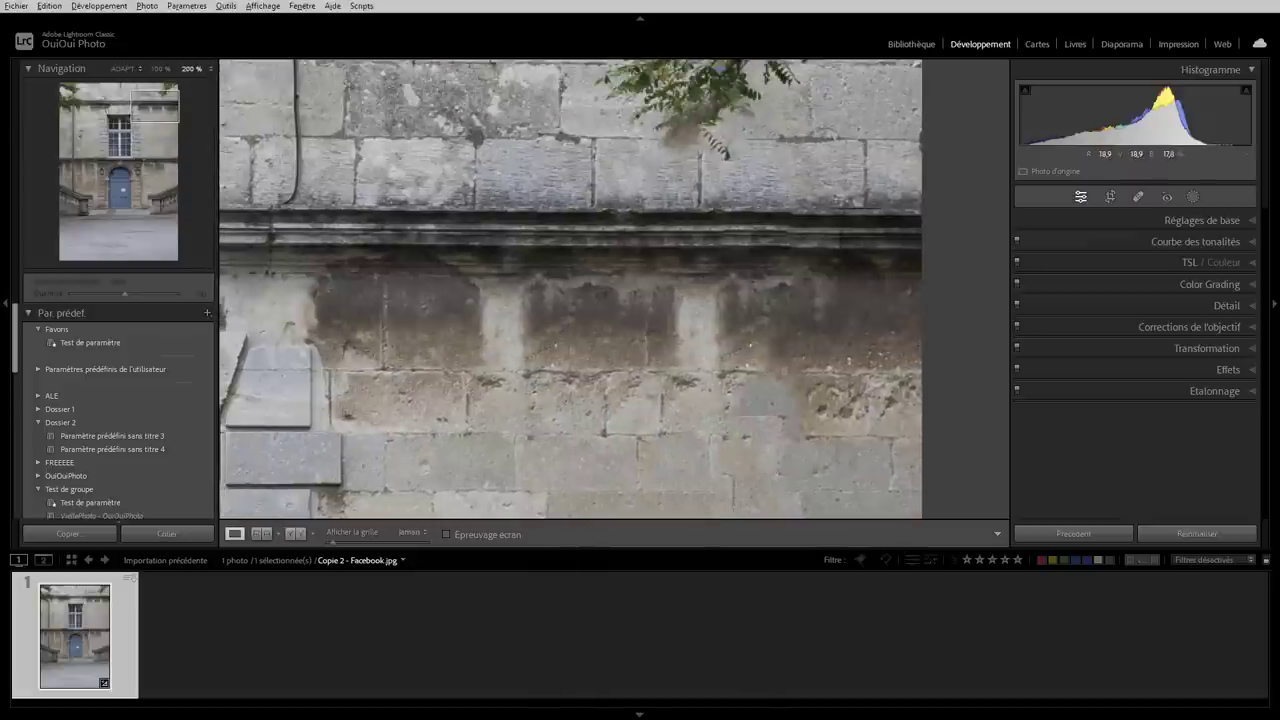
click(748, 277)
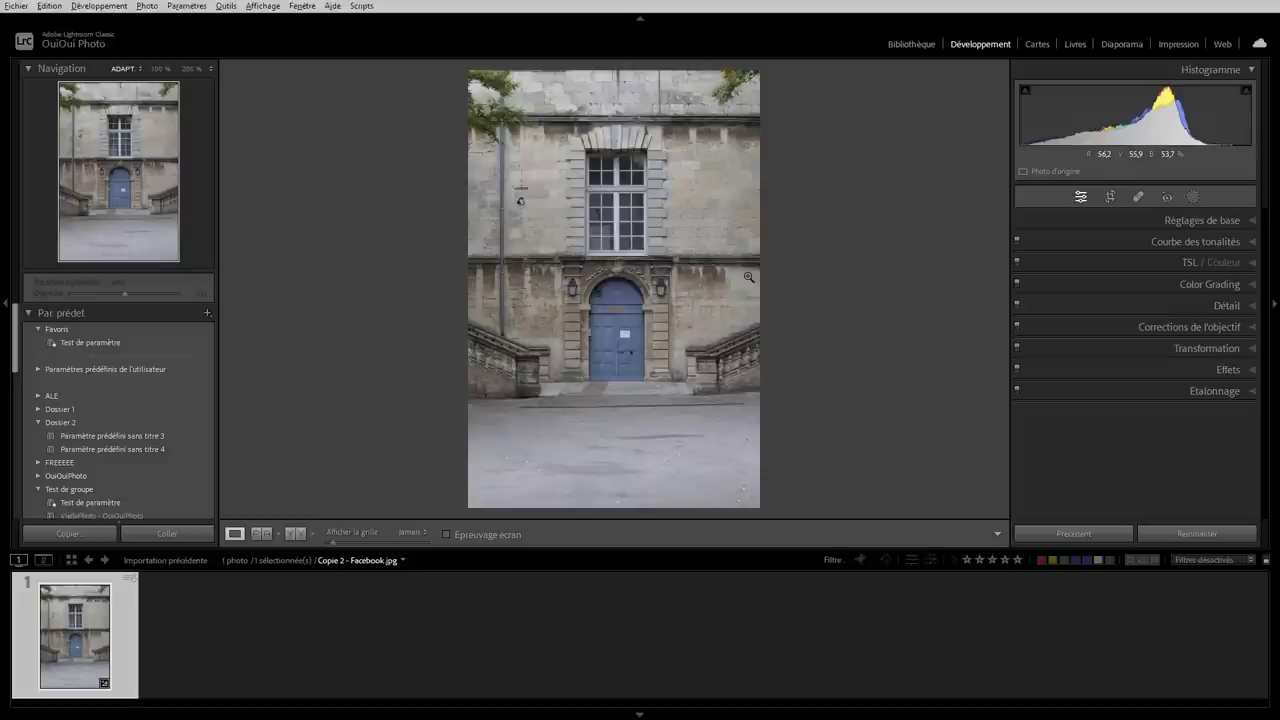
click(572, 292)
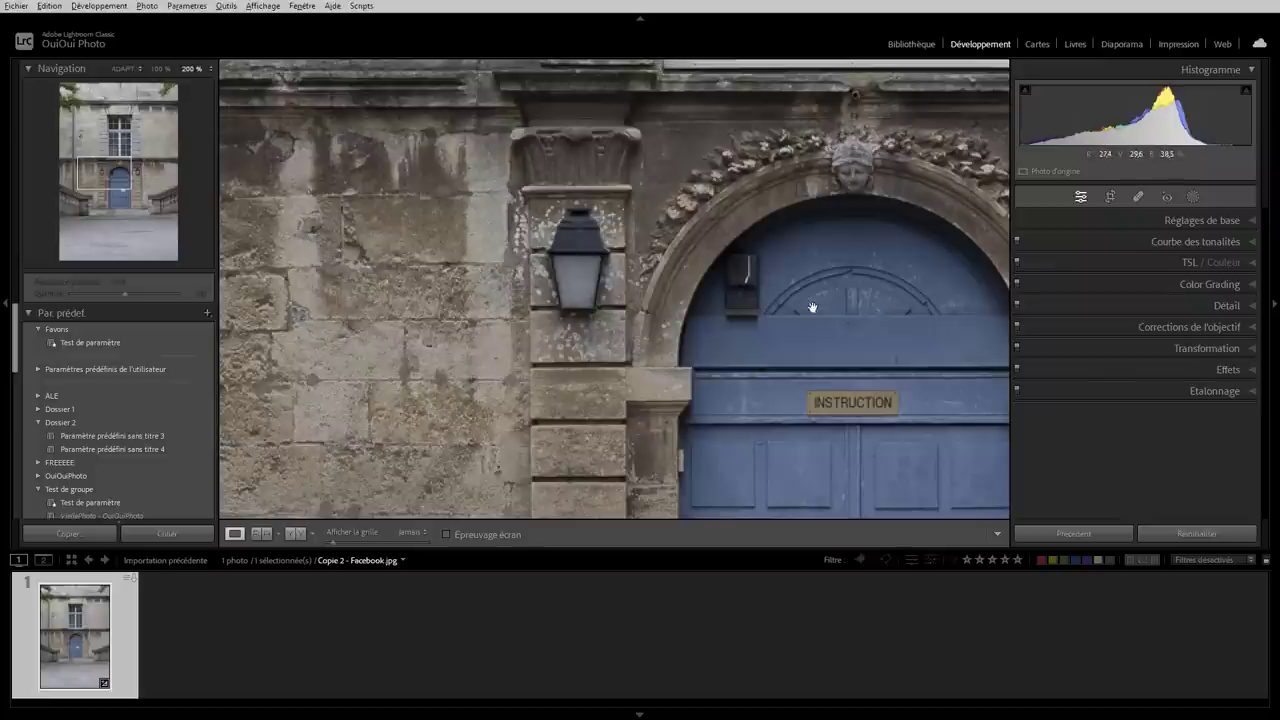
Step: Heal away the lantern with a size-22 Heal spot, nudging its stone sample source
click(1138, 196)
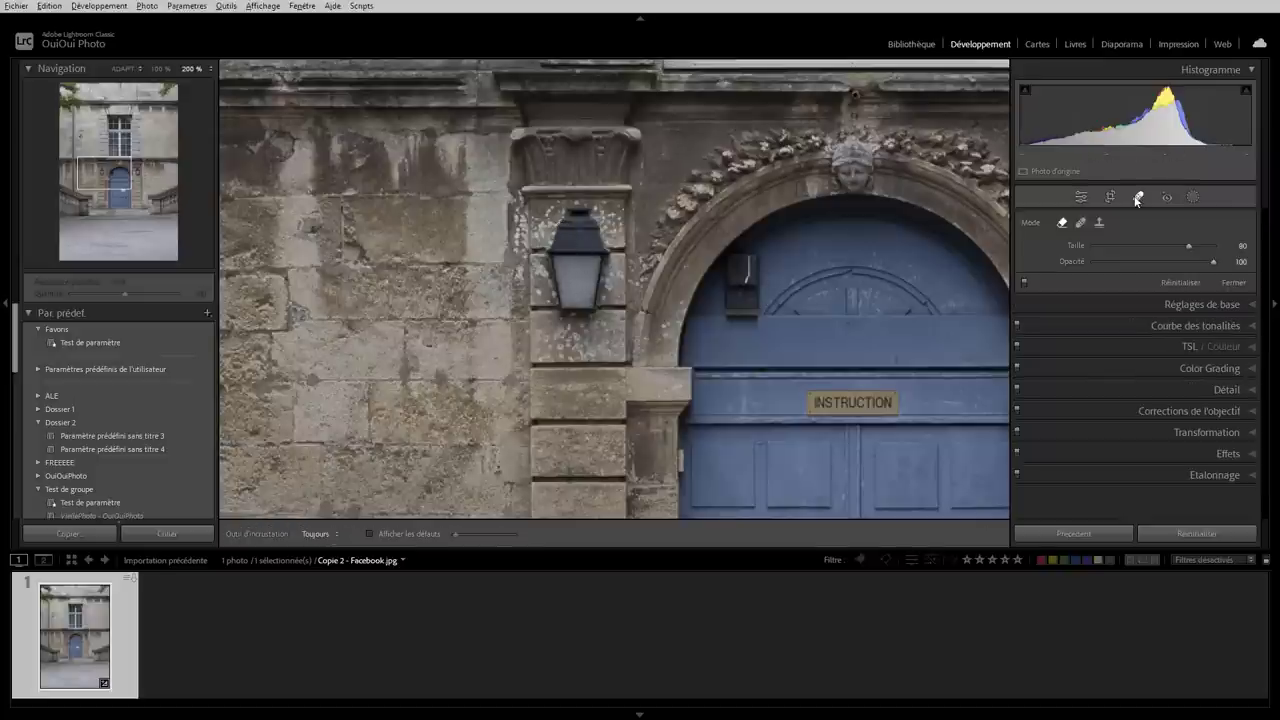
click(1081, 223)
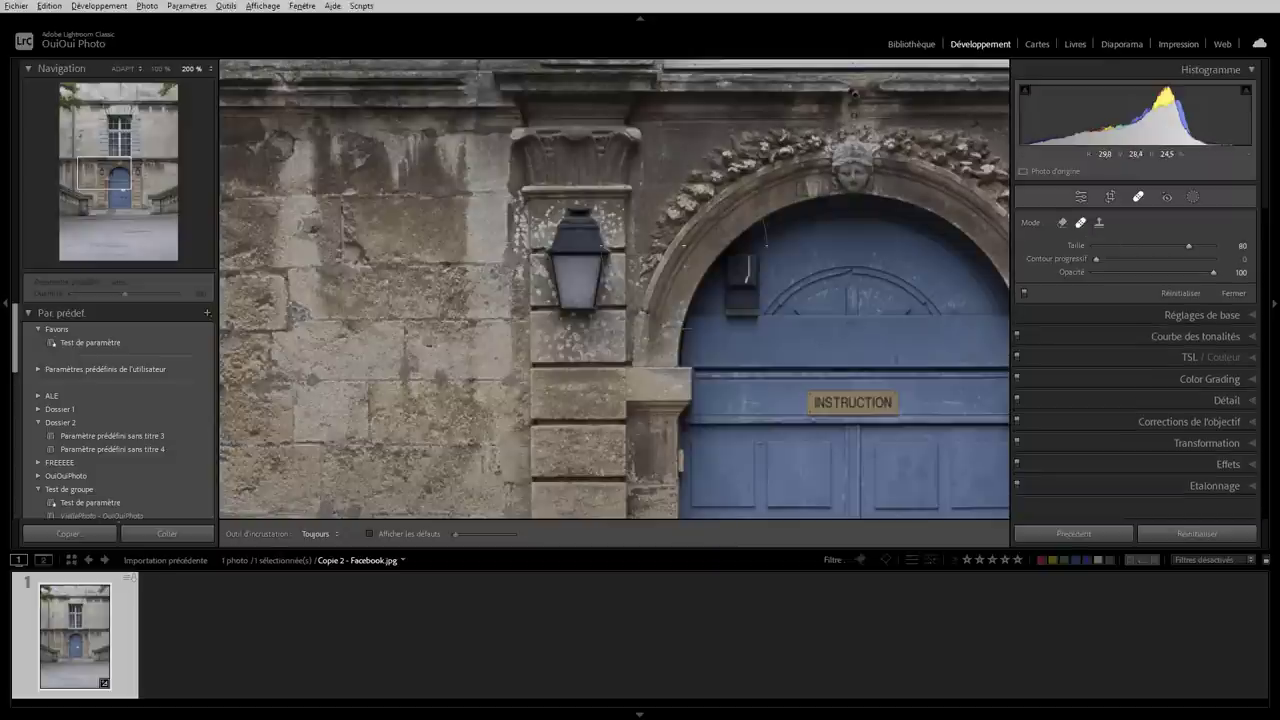
scroll(581, 253, down, 1)
scroll(565, 262, down, 2)
mouse_move(564, 212)
mouse_down()
mouse_move(596, 218)
mouse_move(594, 320)
mouse_move(575, 325)
mouse_move(560, 320)
mouse_move(544, 258)
mouse_move(556, 214)
mouse_move(585, 217)
mouse_move(597, 292)
mouse_move(586, 312)
mouse_move(558, 268)
mouse_move(566, 224)
mouse_move(590, 268)
mouse_move(584, 305)
mouse_move(578, 285)
mouse_up()
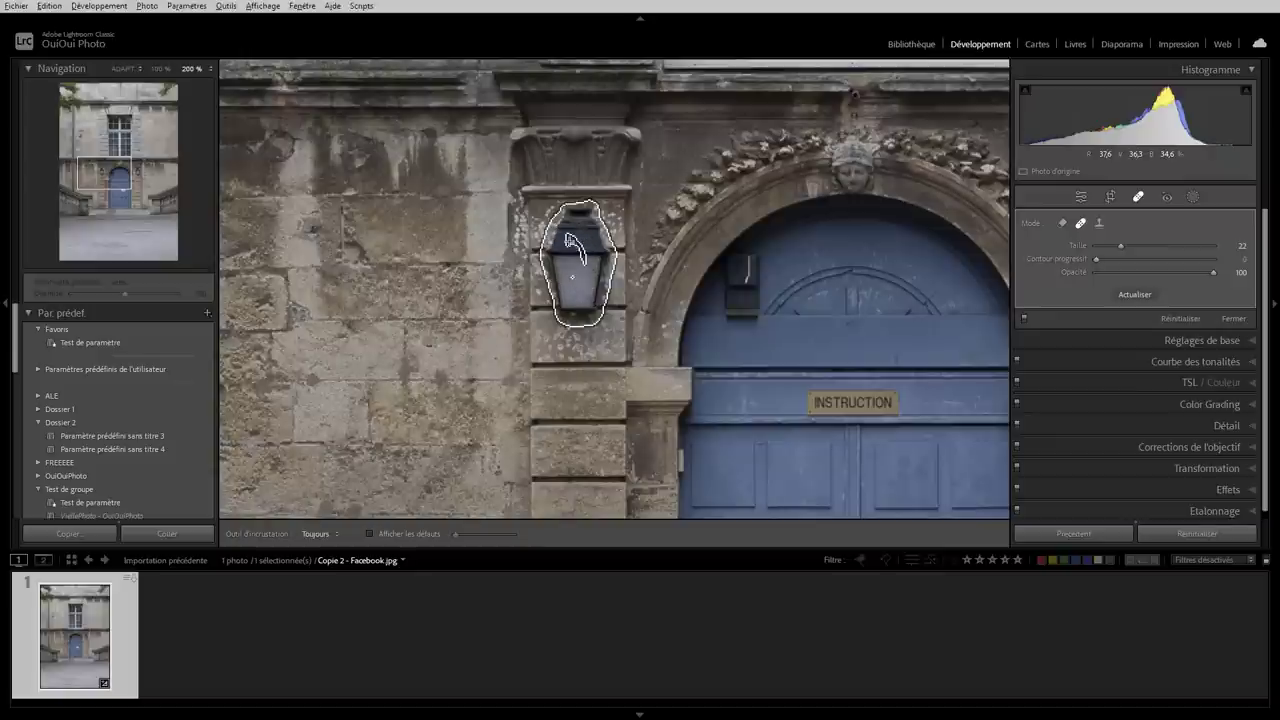
mouse_move(565, 303)
mouse_down()
mouse_move(560, 330)
mouse_move(585, 332)
mouse_move(606, 280)
mouse_move(585, 263)
mouse_up()
drag(558, 308, 552, 230)
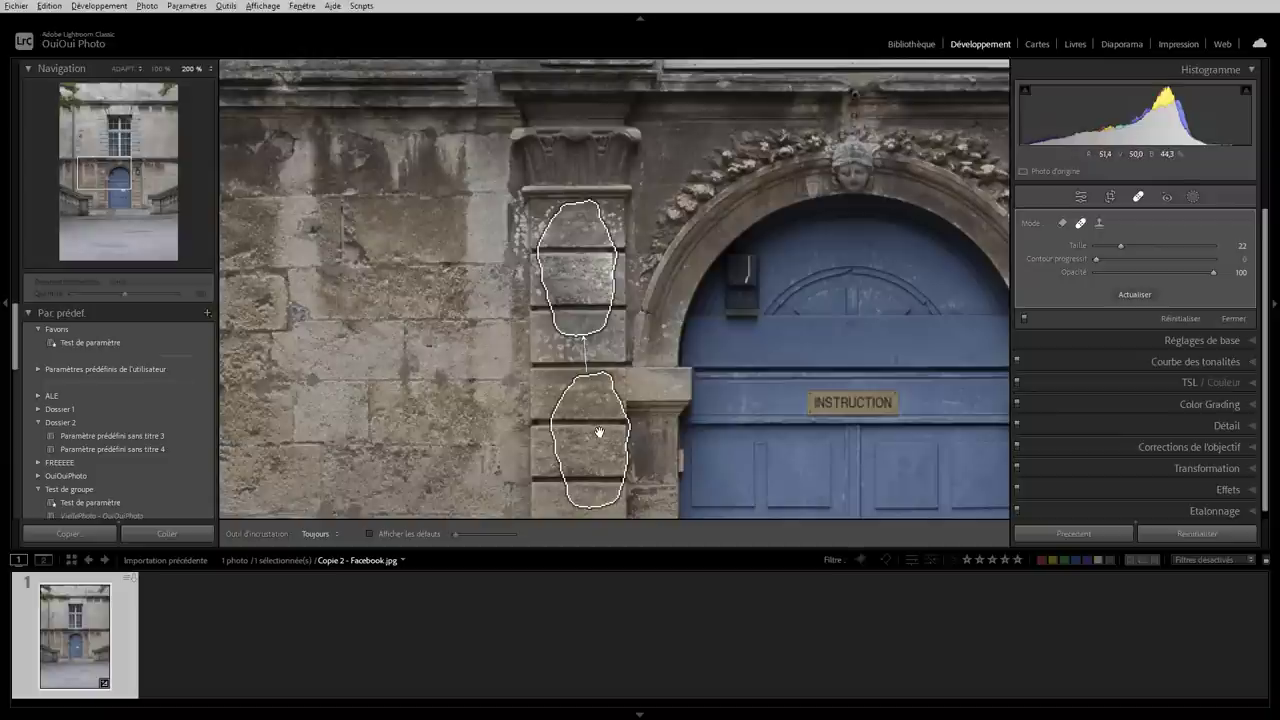
drag(598, 432, 594, 432)
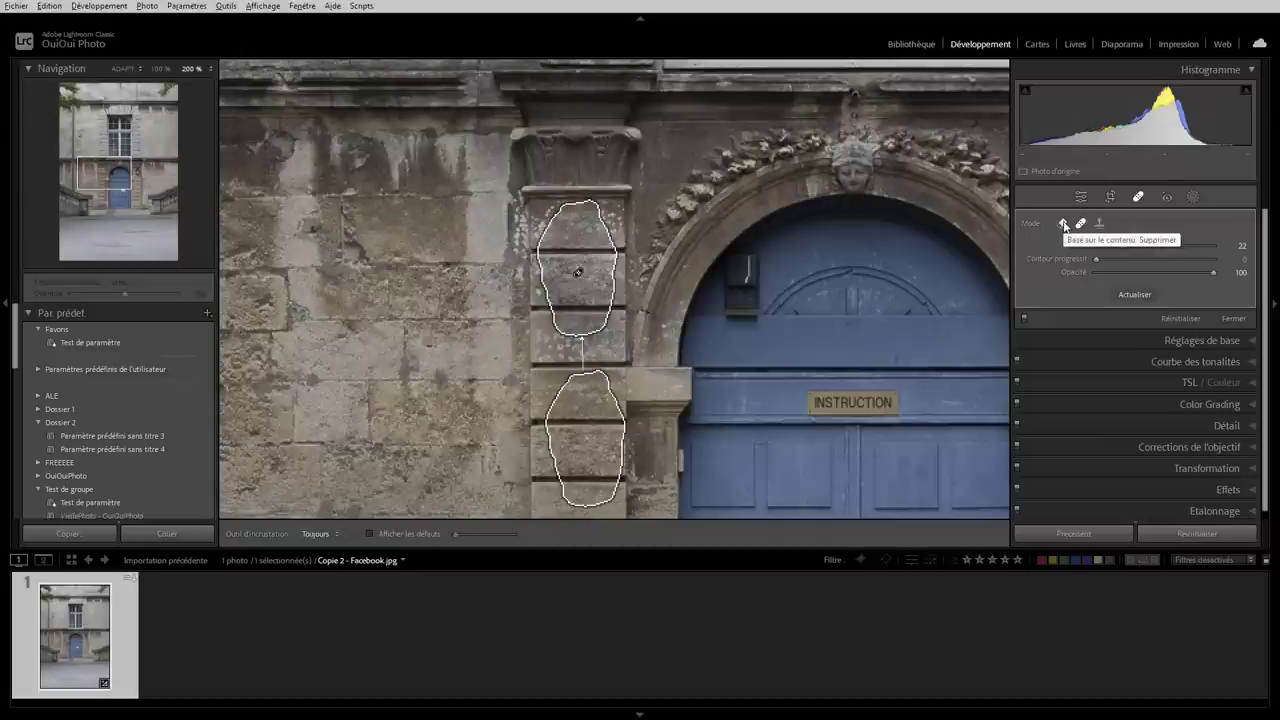
Step: Replace the lantern heal spot with a content-aware Remove stroke over the whole lantern
key(Delete)
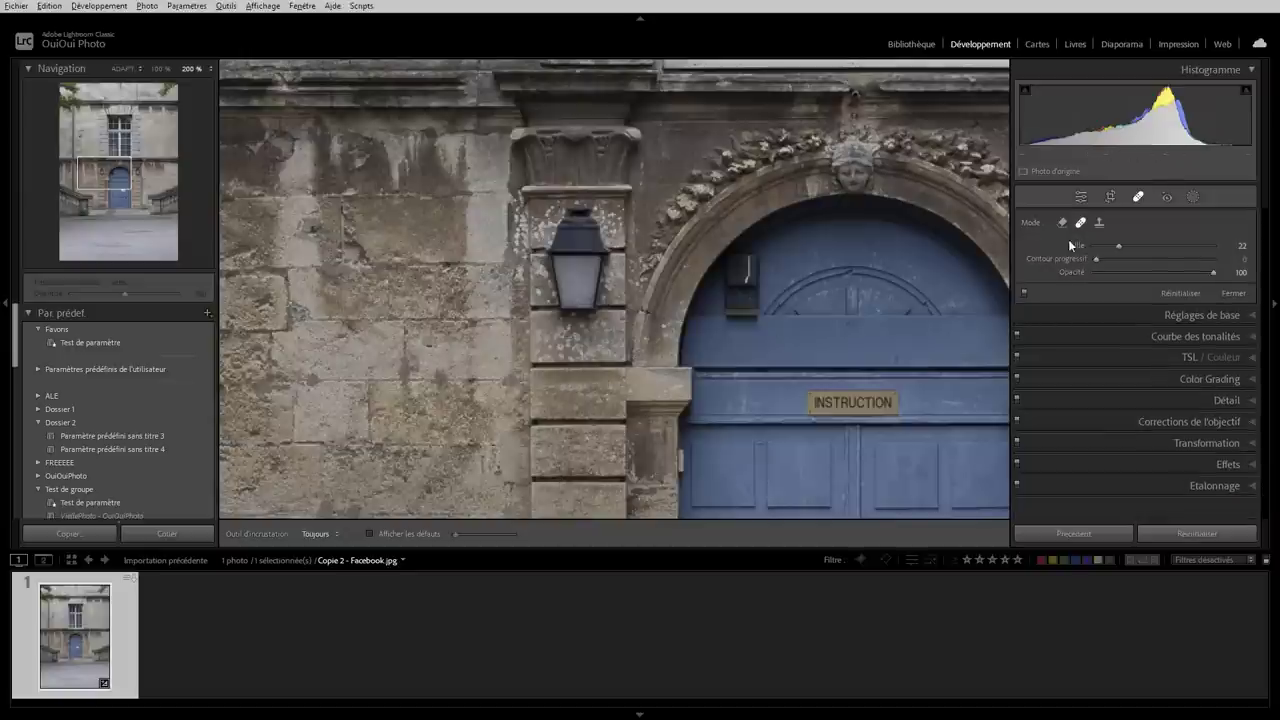
click(1062, 222)
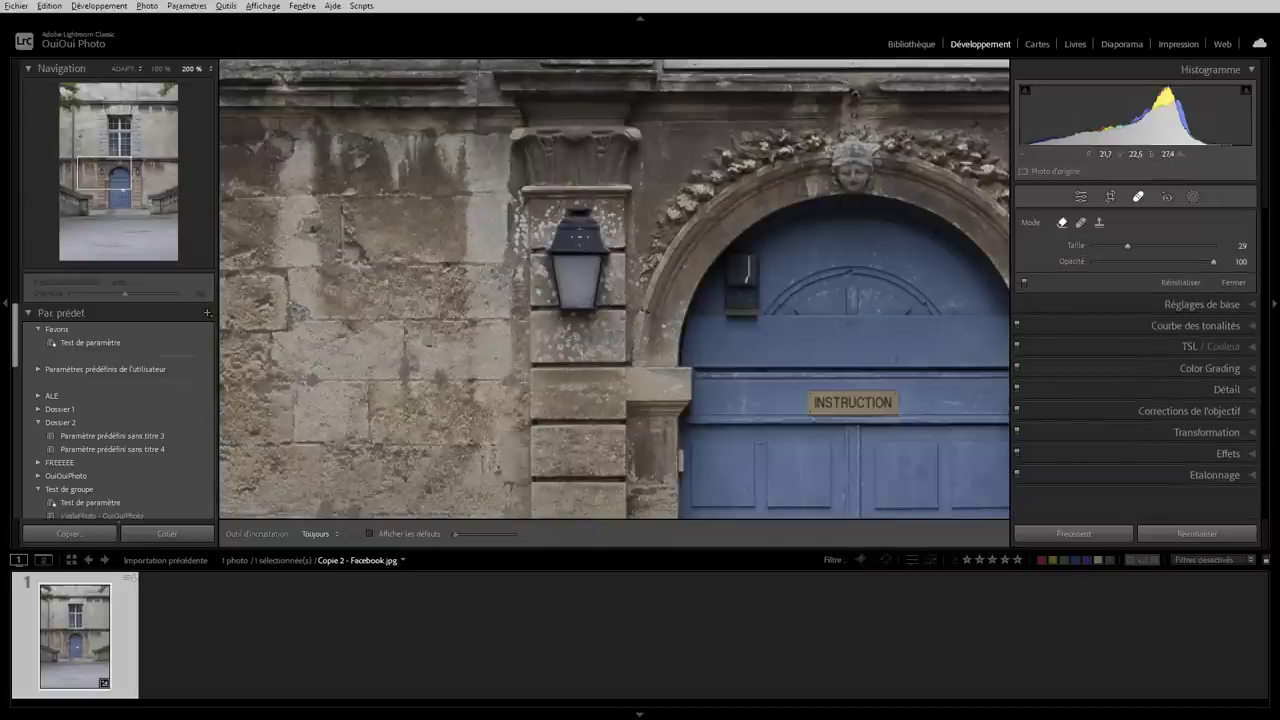
click(566, 219)
mouse_move(566, 219)
mouse_down()
mouse_move(600, 290)
mouse_move(548, 228)
mouse_up()
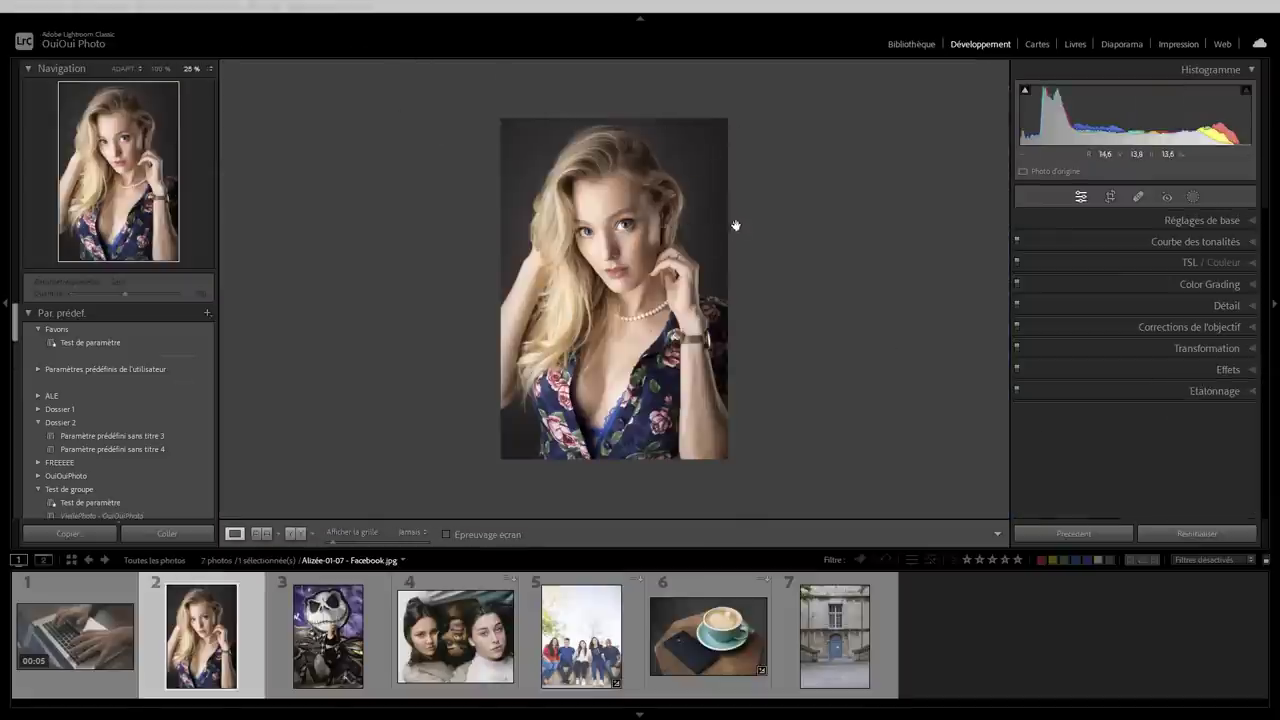
Step: In Masking, pick Personne 1 and limit the person mask to Cheveux (hair) only
click(1192, 196)
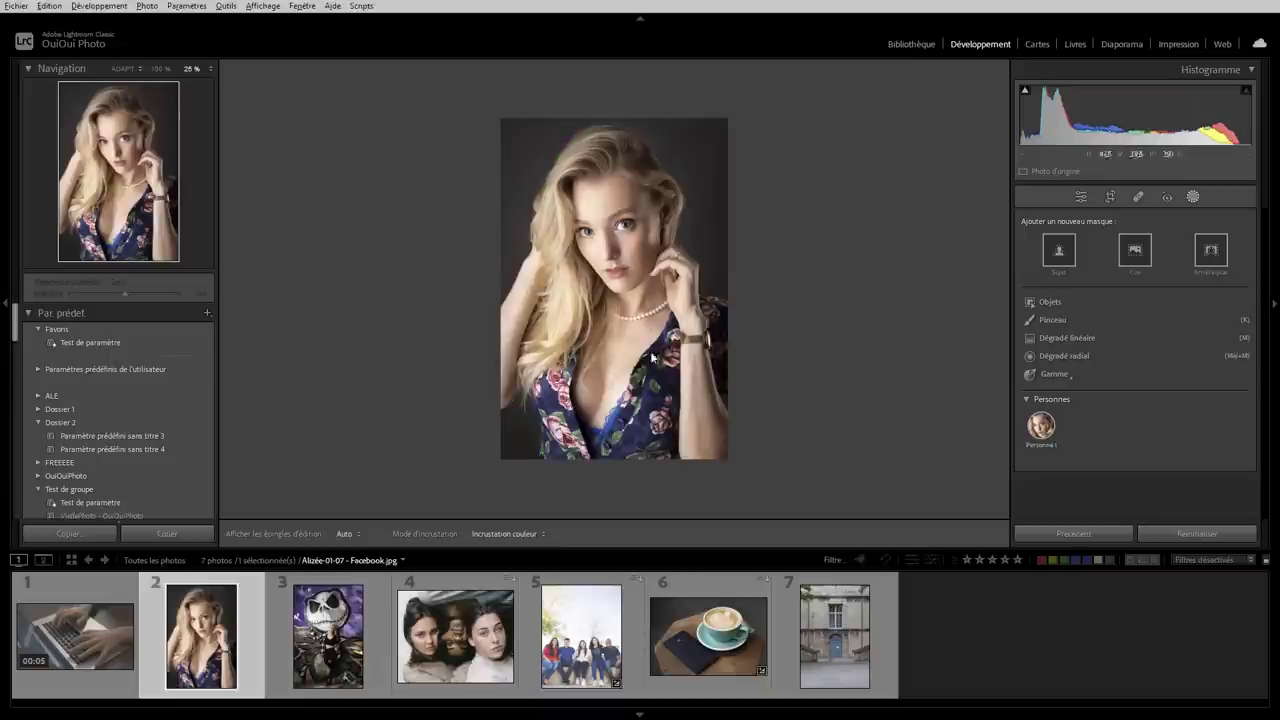
click(1046, 428)
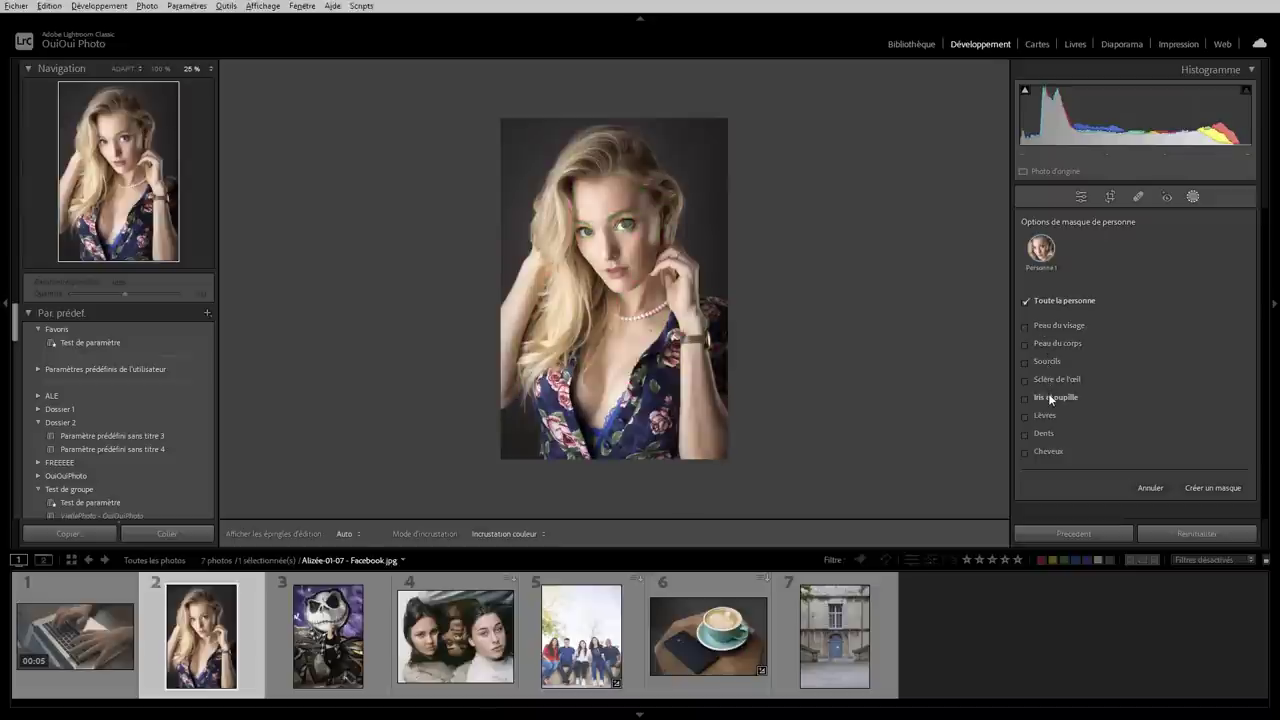
click(1044, 450)
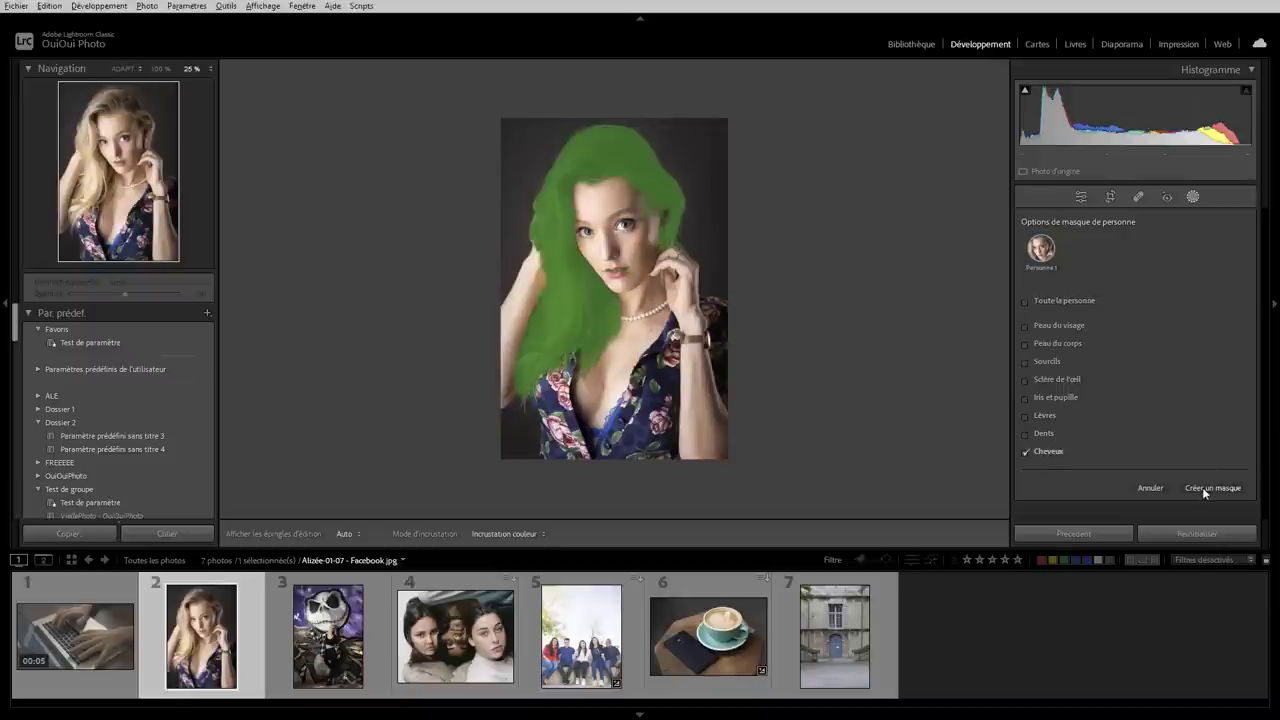
Step: Create the hair mask, reset its sliders and set Teinte to 155.4 for turquoise hair
key(Return)
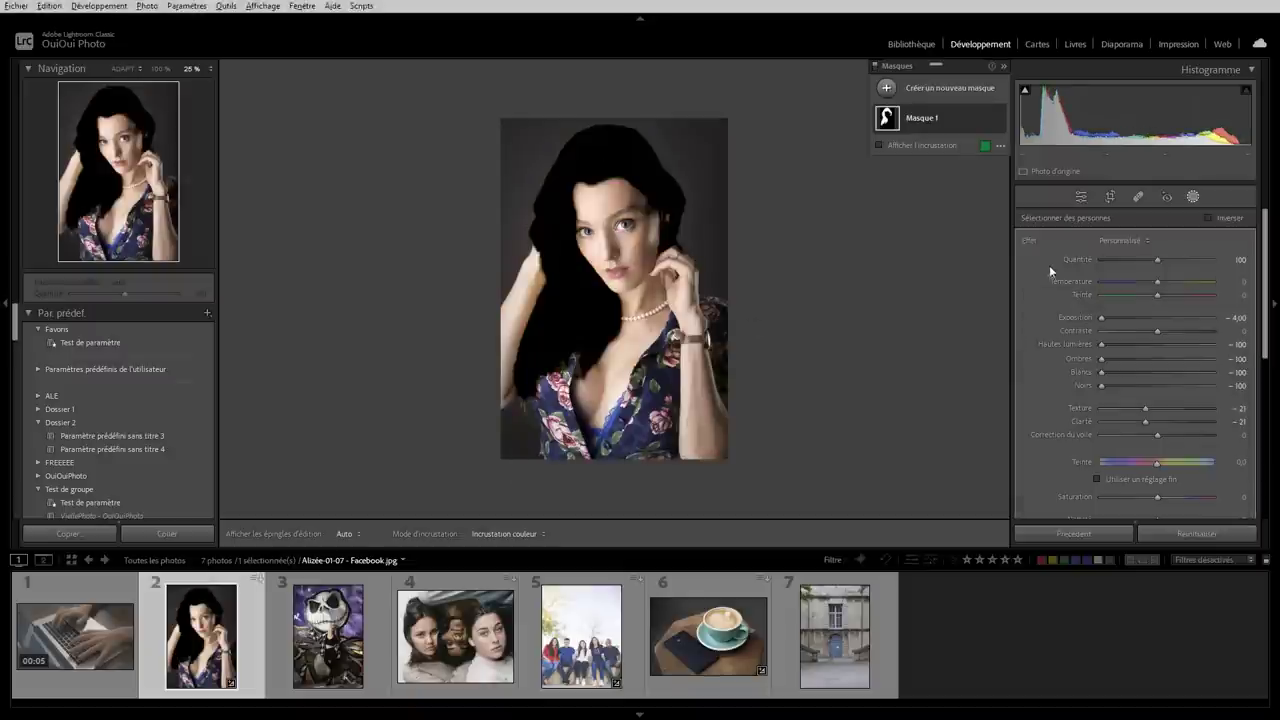
double_click(1035, 239)
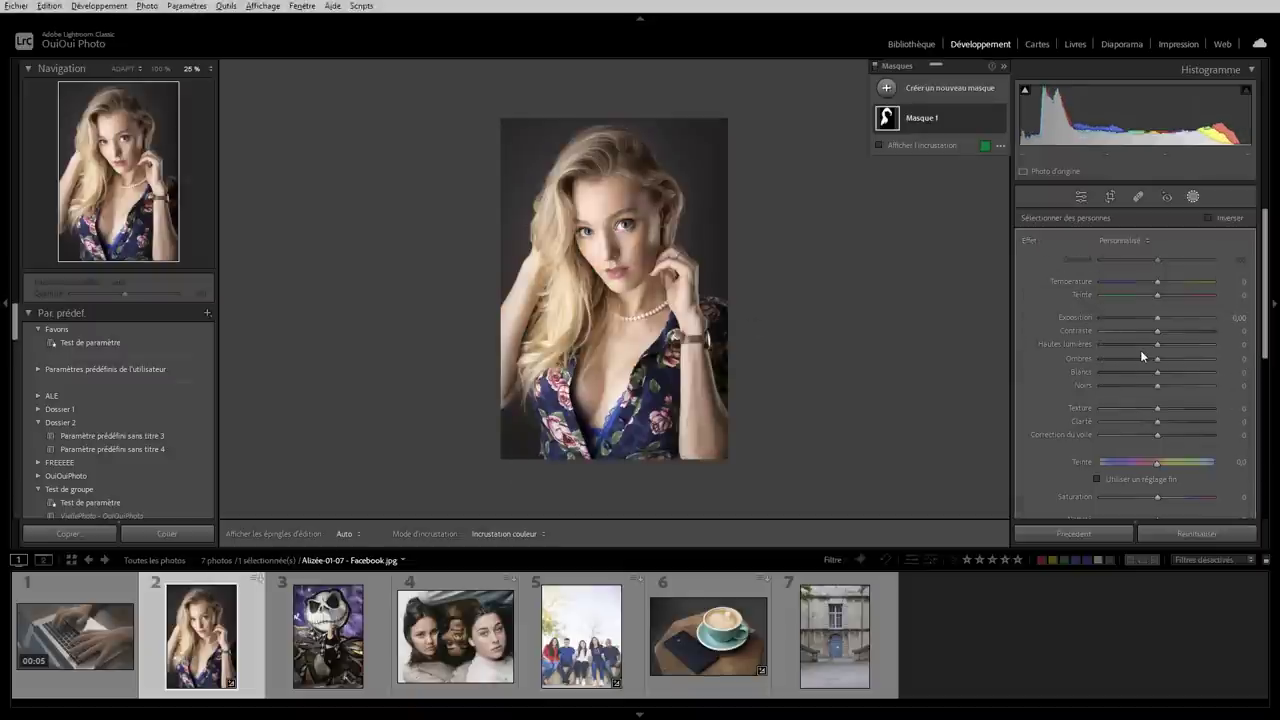
mouse_move(1156, 461)
mouse_down()
mouse_move(1217, 462)
mouse_move(1204, 462)
mouse_up()
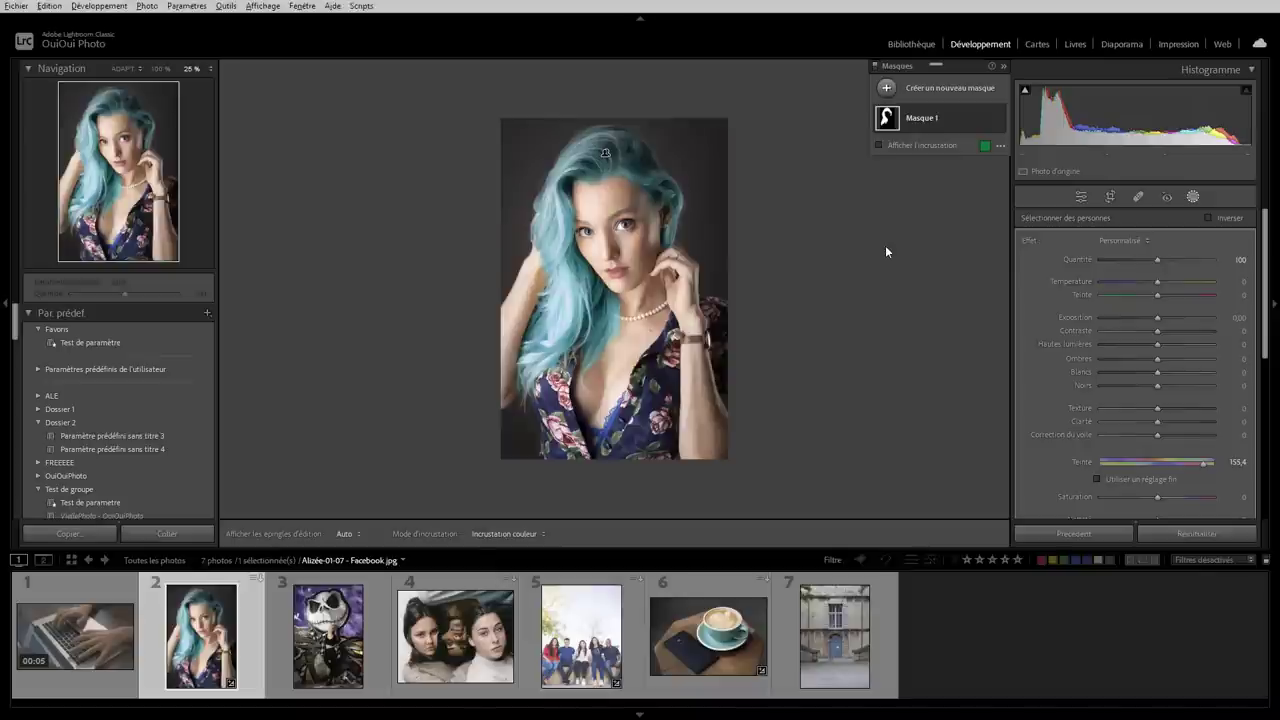
click(886, 88)
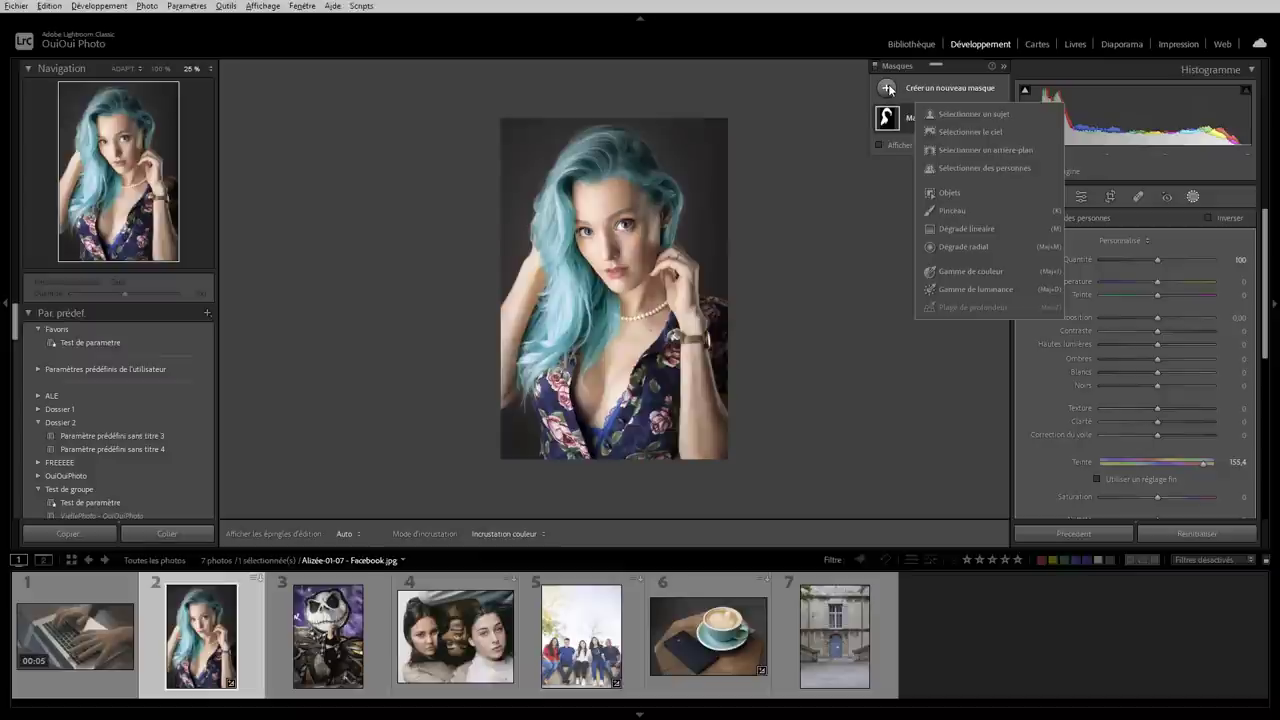
Step: Add a Personne 1 Sourcils mask, reset it and set Teinte to -91.6 for purple brows
click(971, 170)
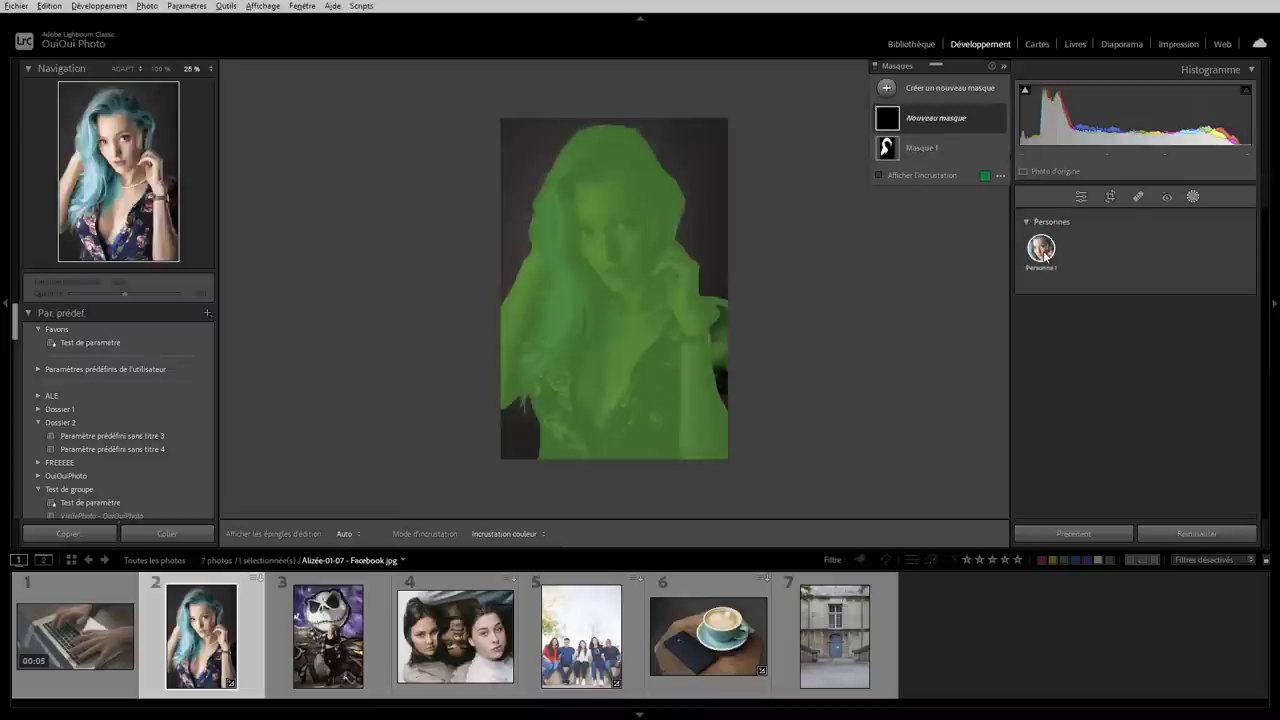
click(1043, 250)
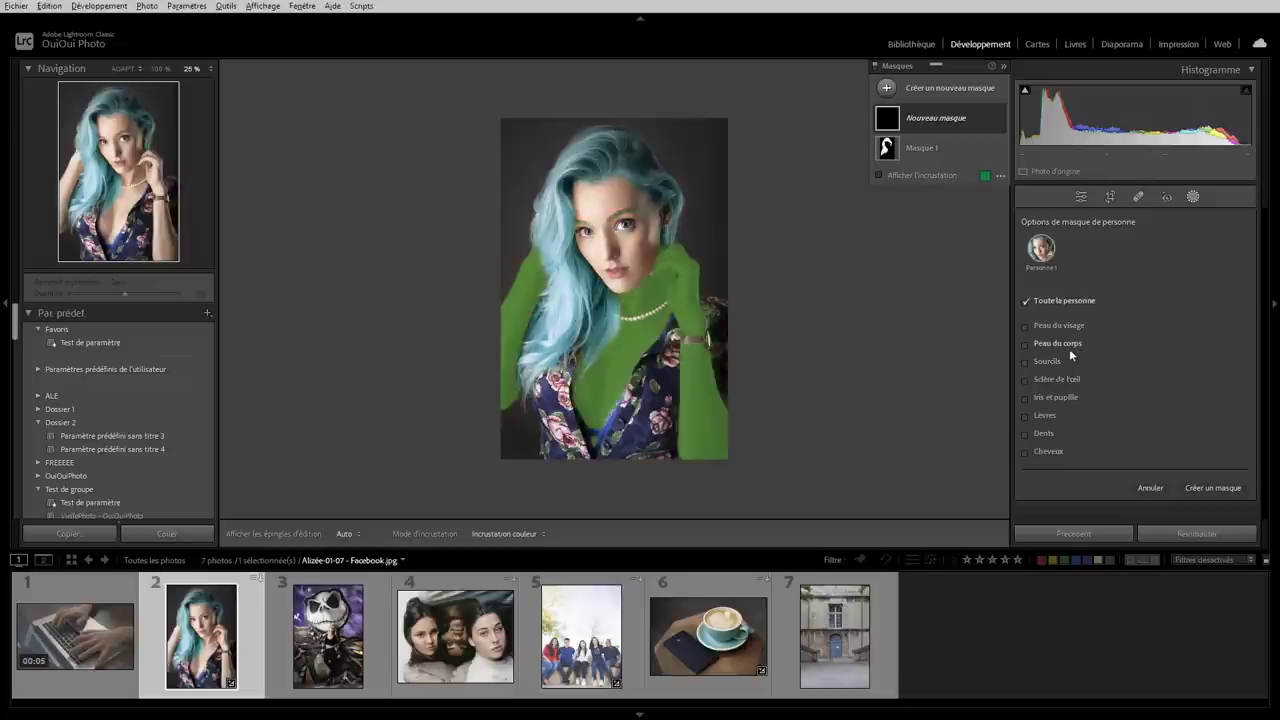
click(1052, 360)
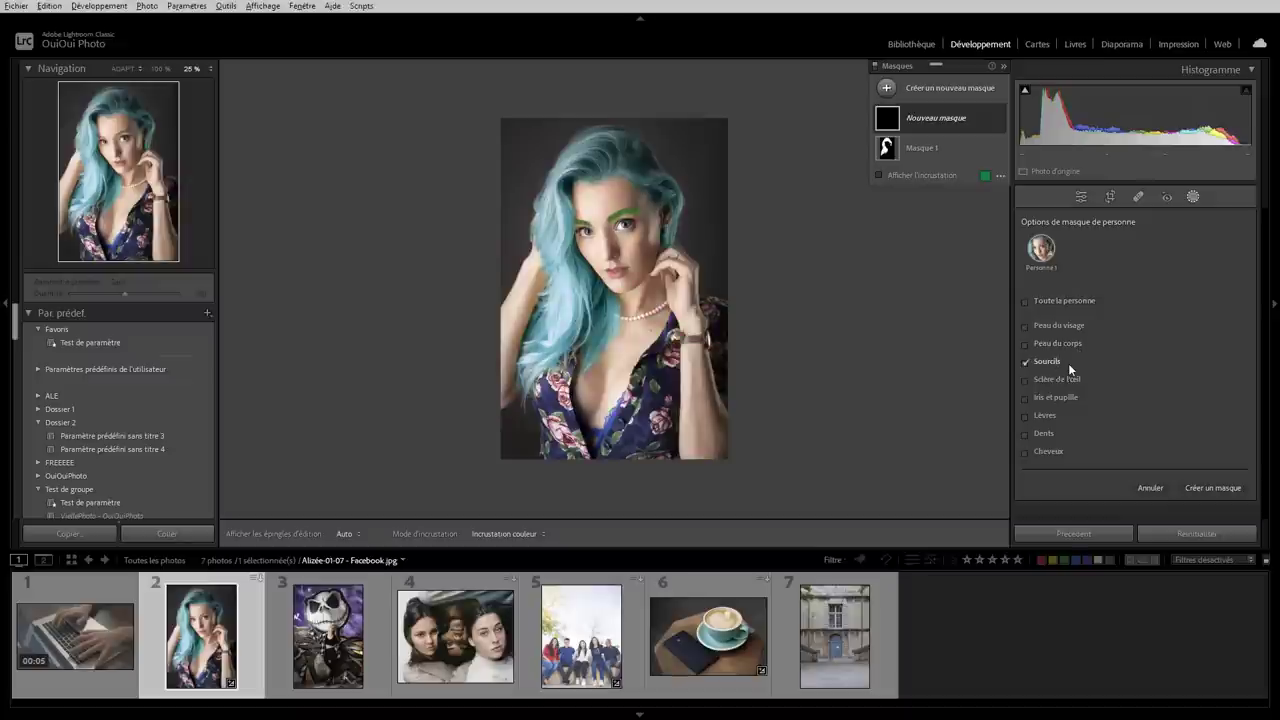
click(1211, 488)
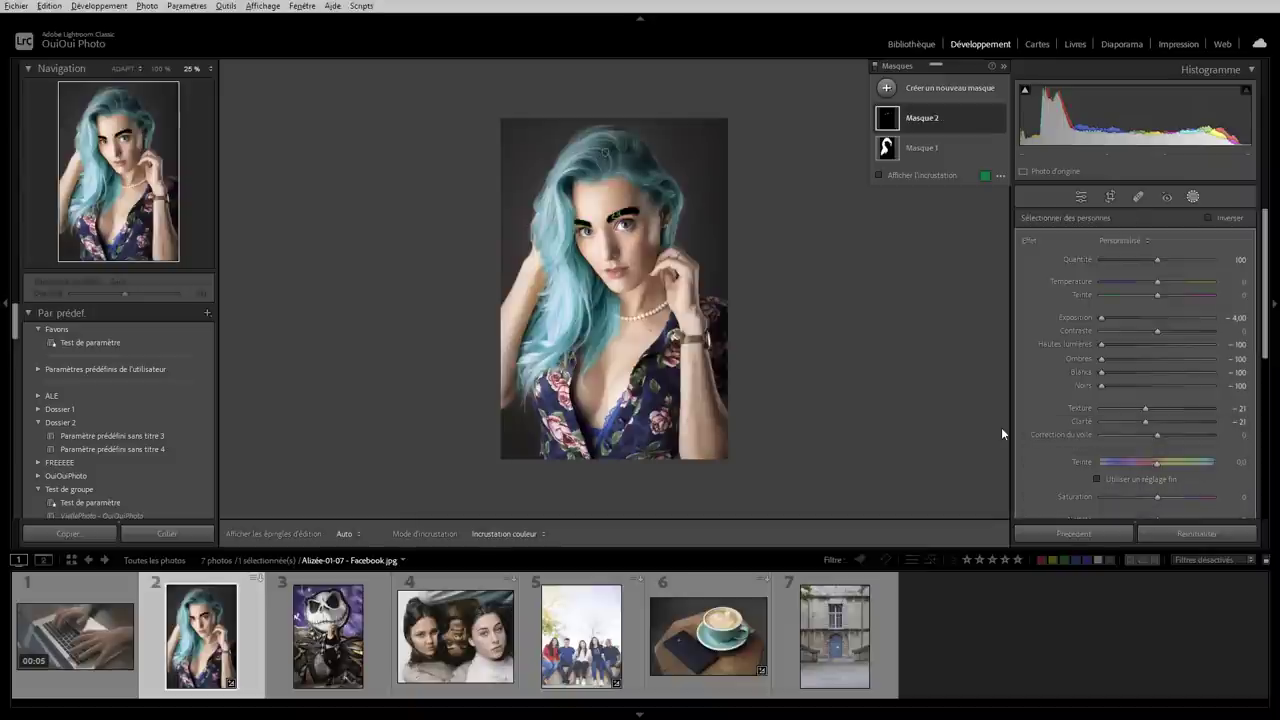
double_click(1032, 240)
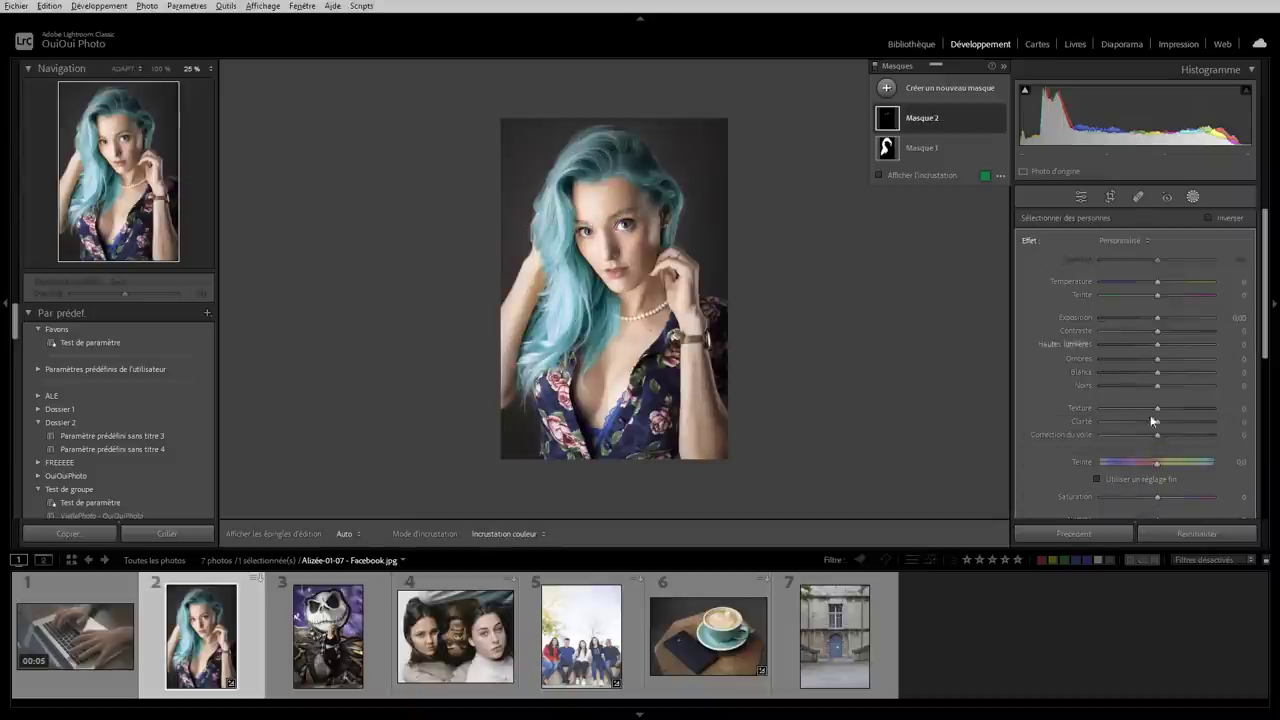
drag(1158, 463, 1132, 459)
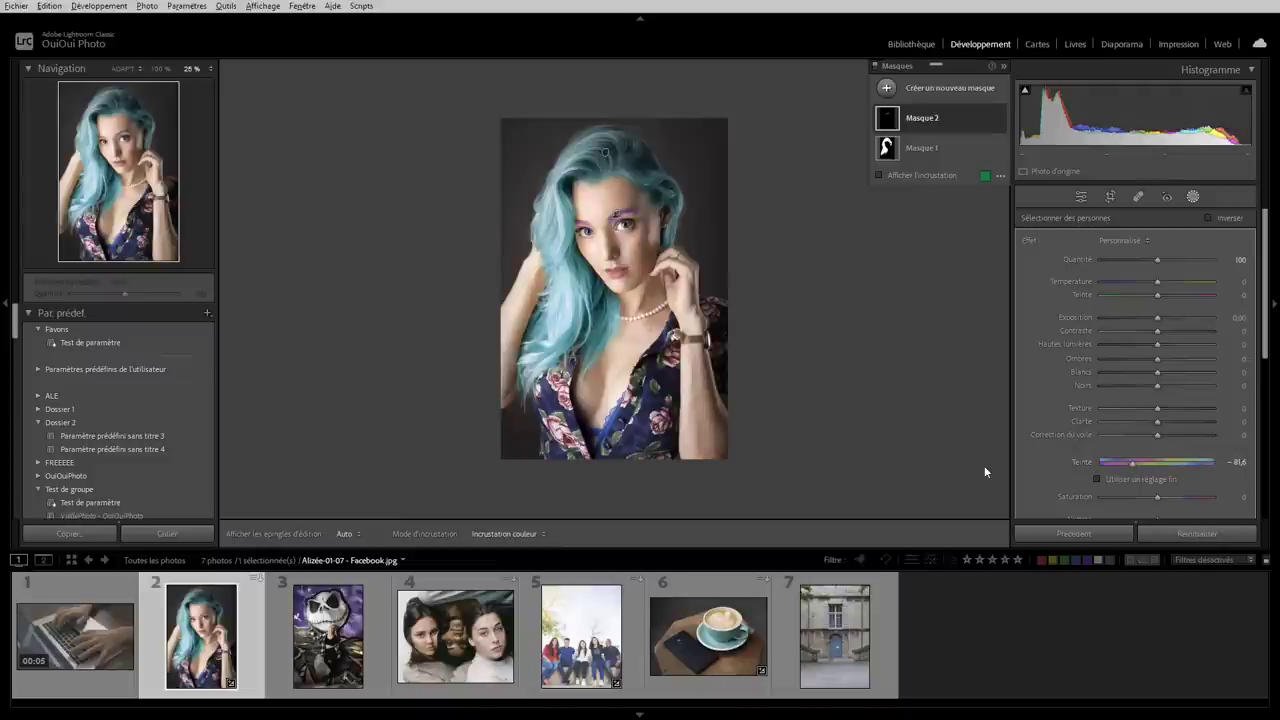
Step: Zoom to 200% and pan over the eyebrows, turquoise hair and shoulder
key(z)
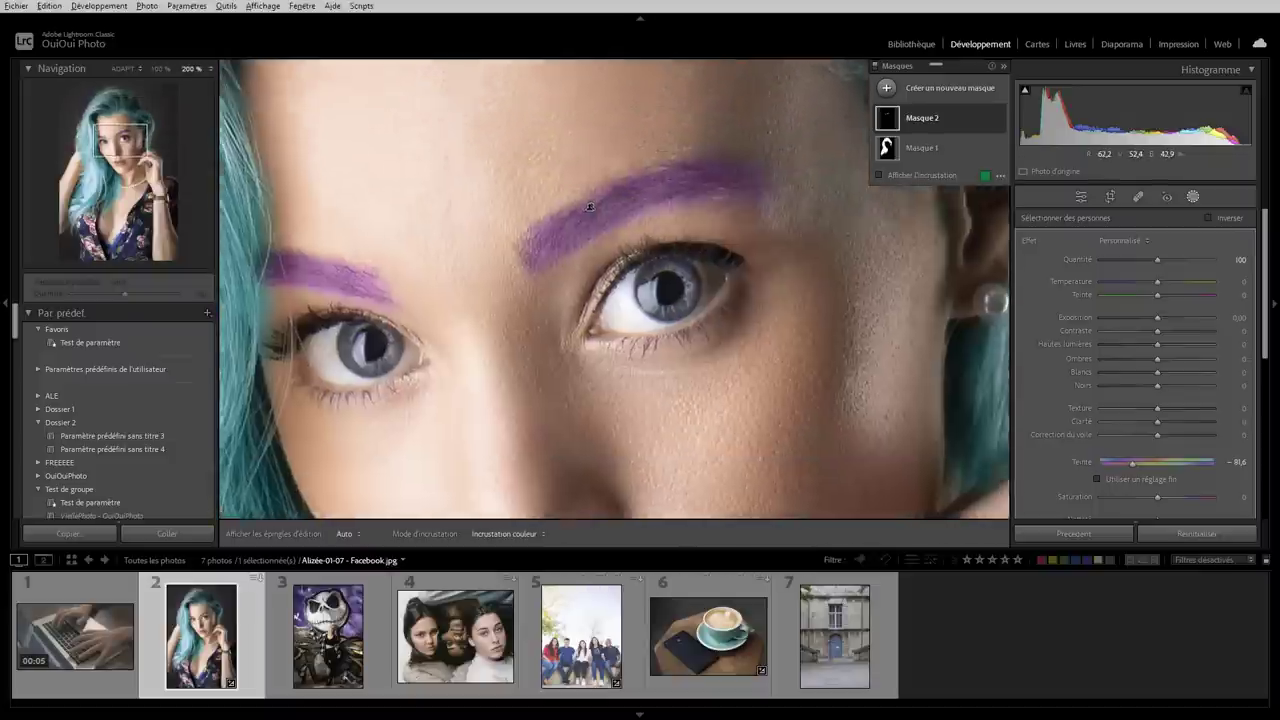
drag(577, 409, 748, 194)
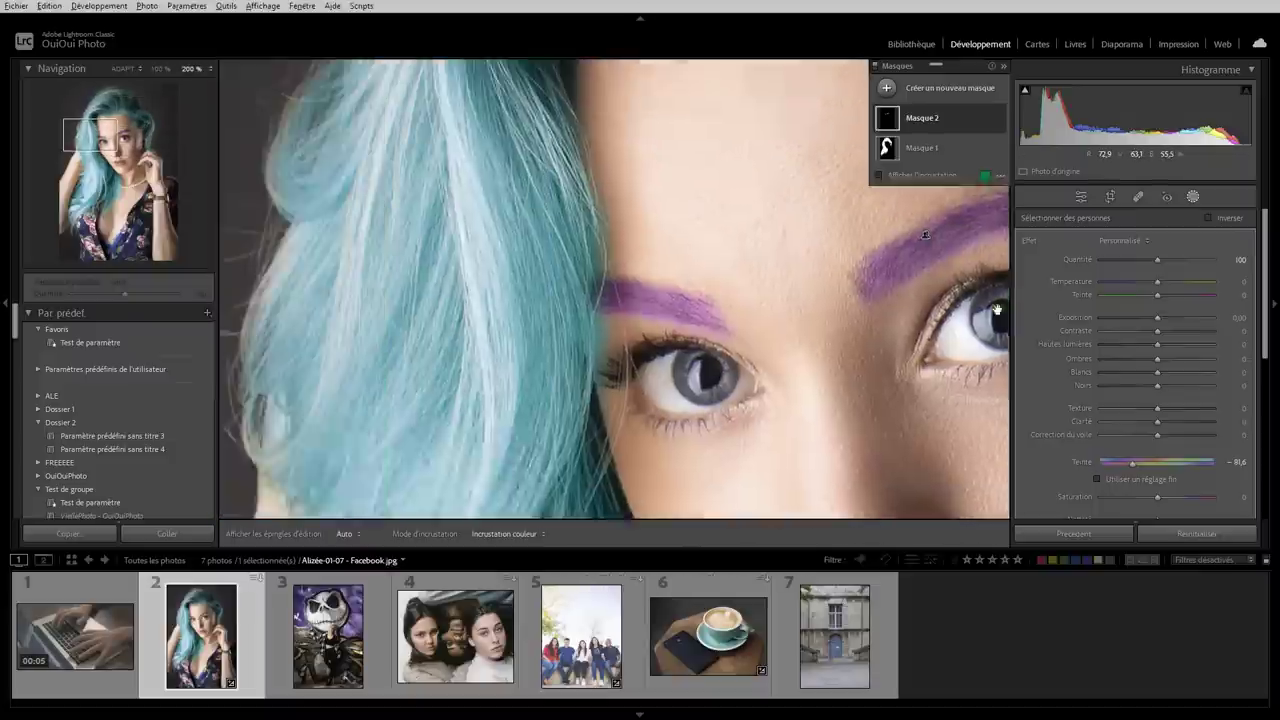
mouse_move(260, 210)
mouse_down()
mouse_move(570, 300)
mouse_move(870, 280)
mouse_up()
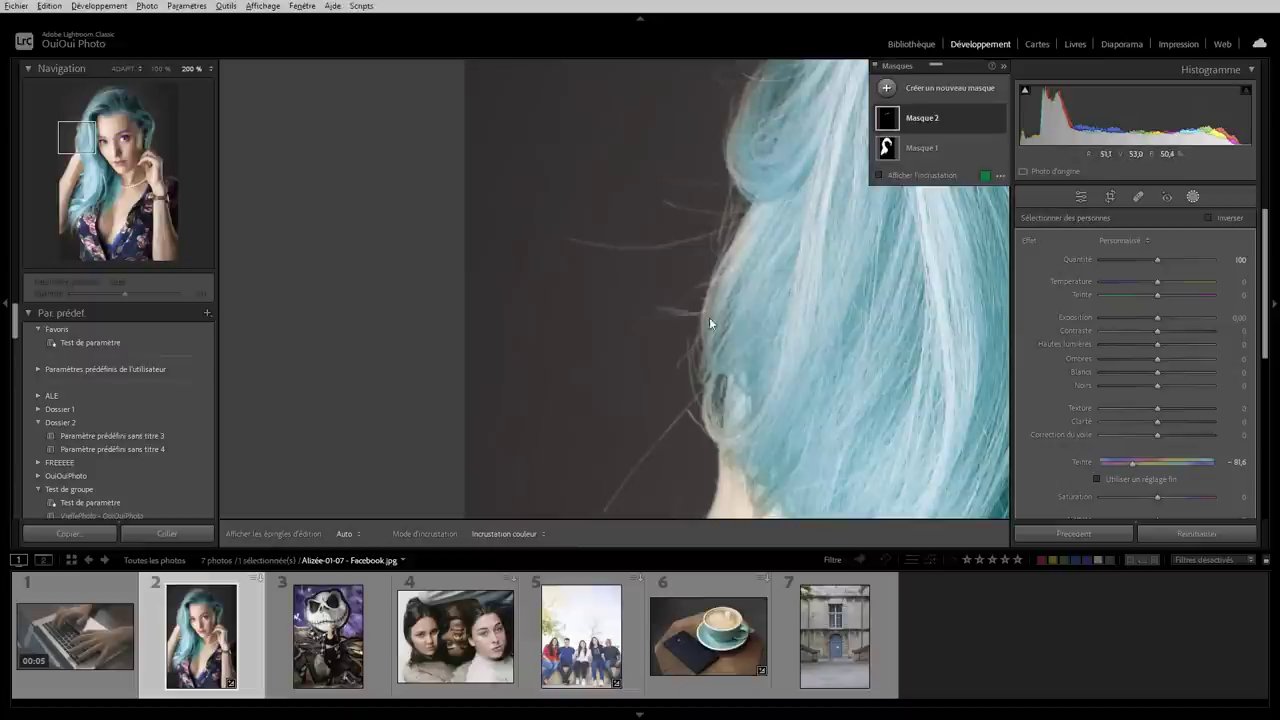
mouse_move(770, 372)
mouse_down()
mouse_move(656, 102)
mouse_move(648, 324)
mouse_up()
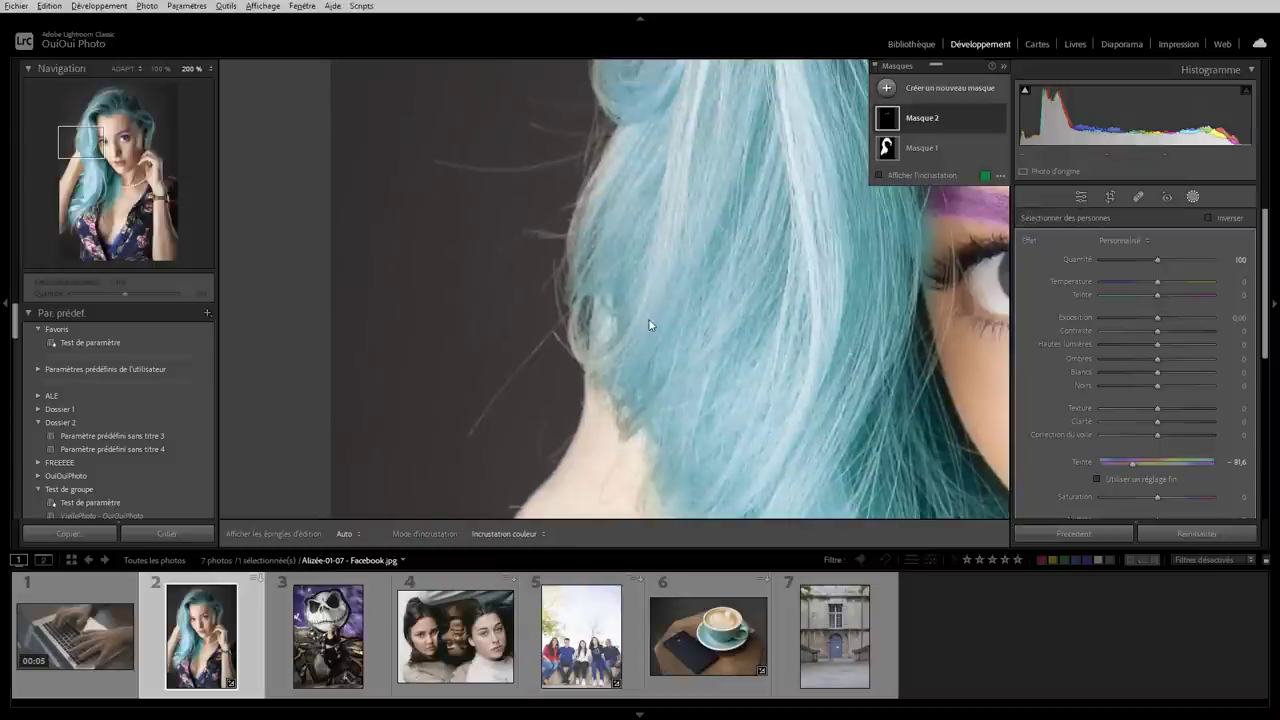
mouse_move(887, 148)
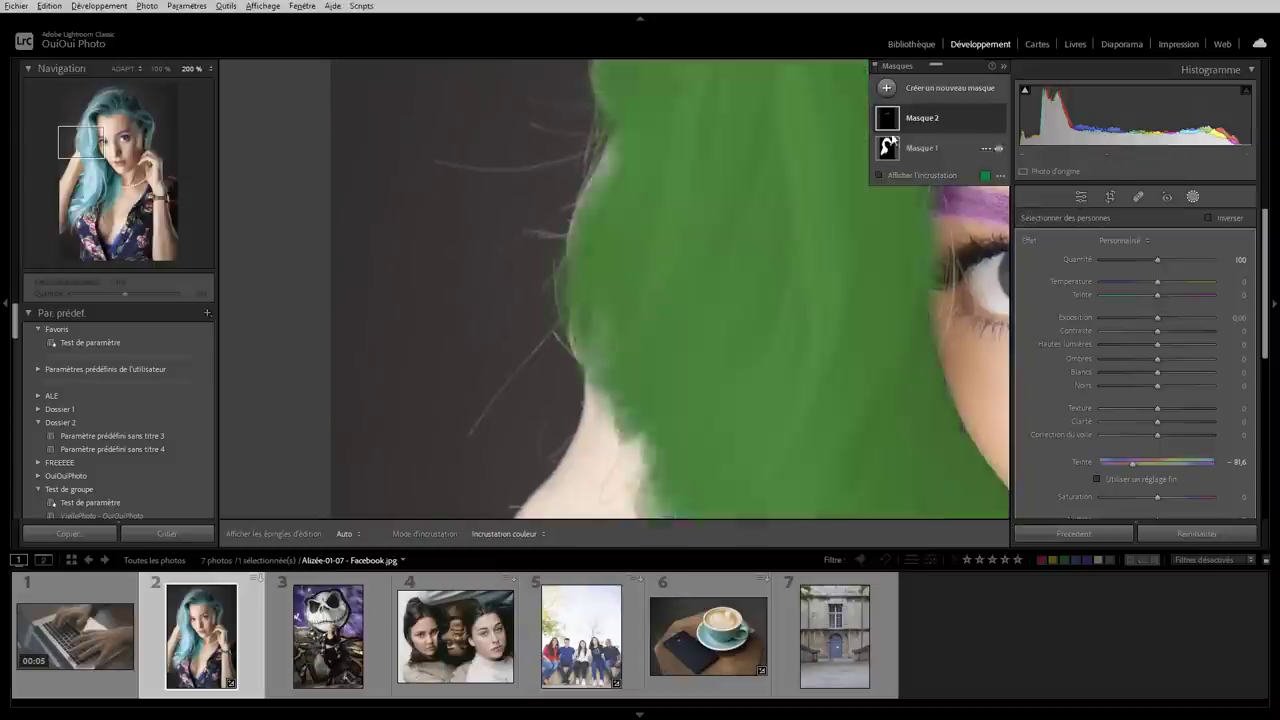
click(886, 88)
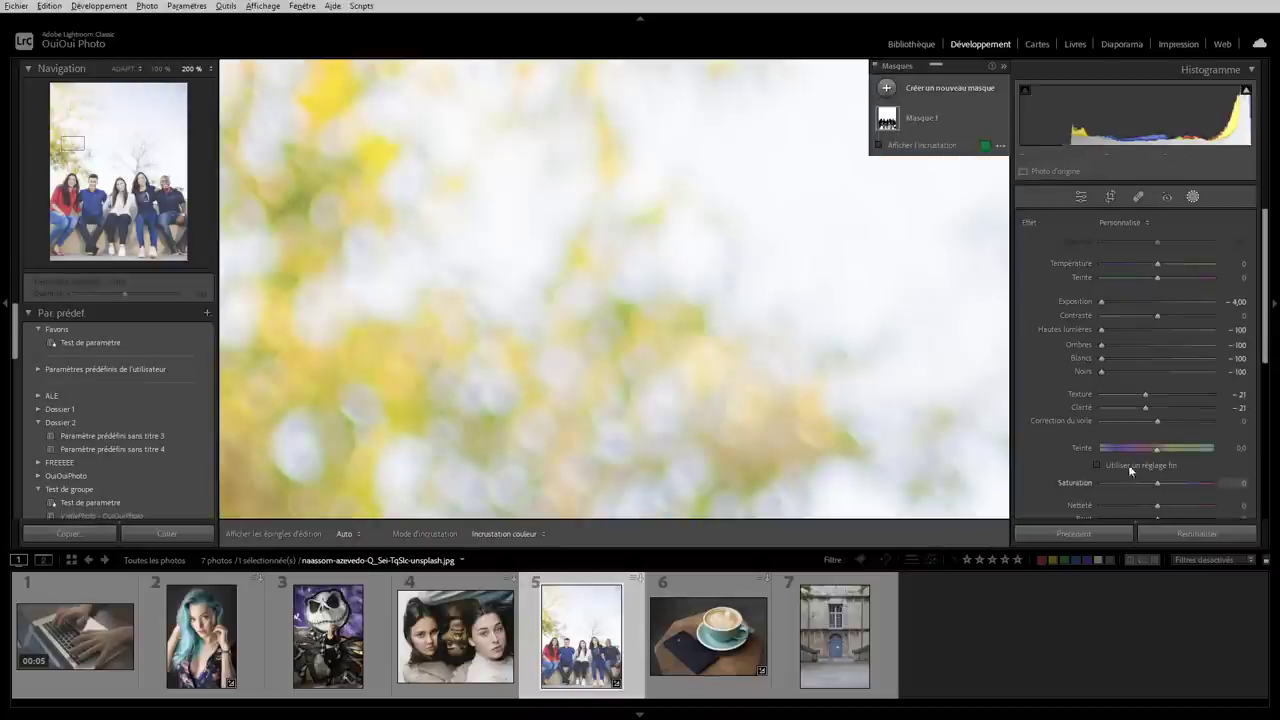
Step: Fit the group photo in view and pick Personne 3, the centre woman, for a person mask
click(1197, 533)
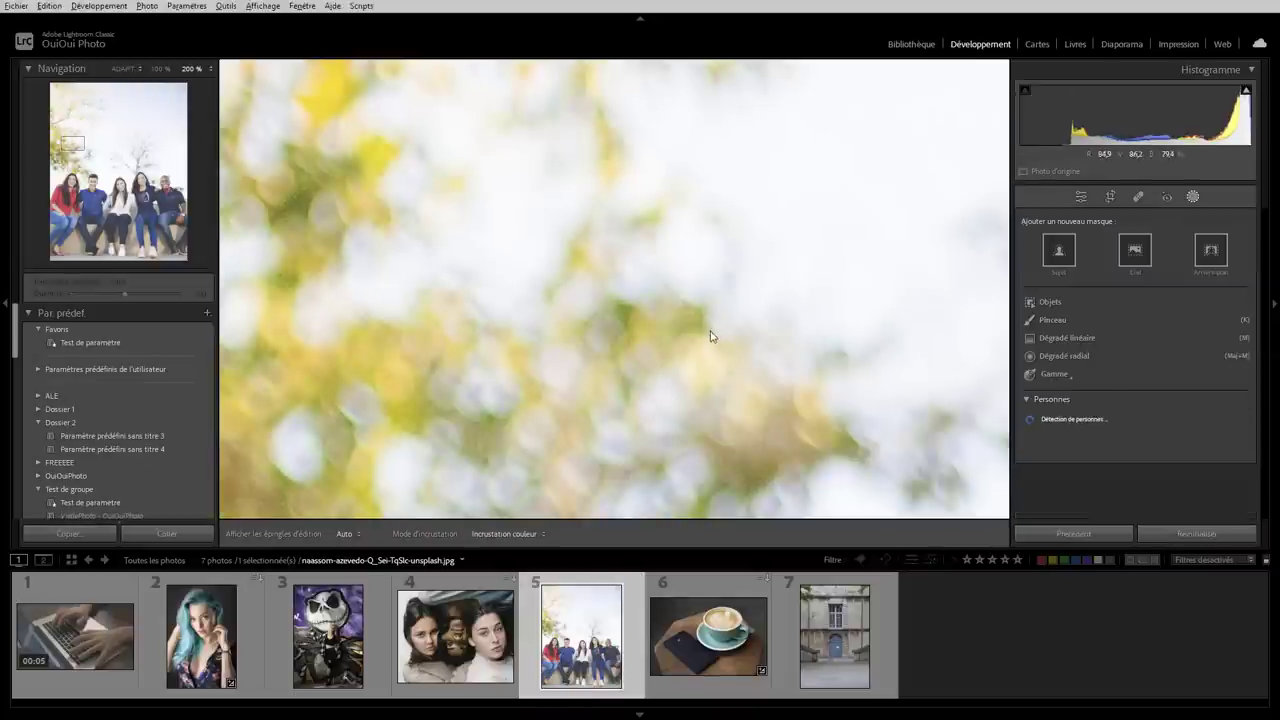
click(121, 69)
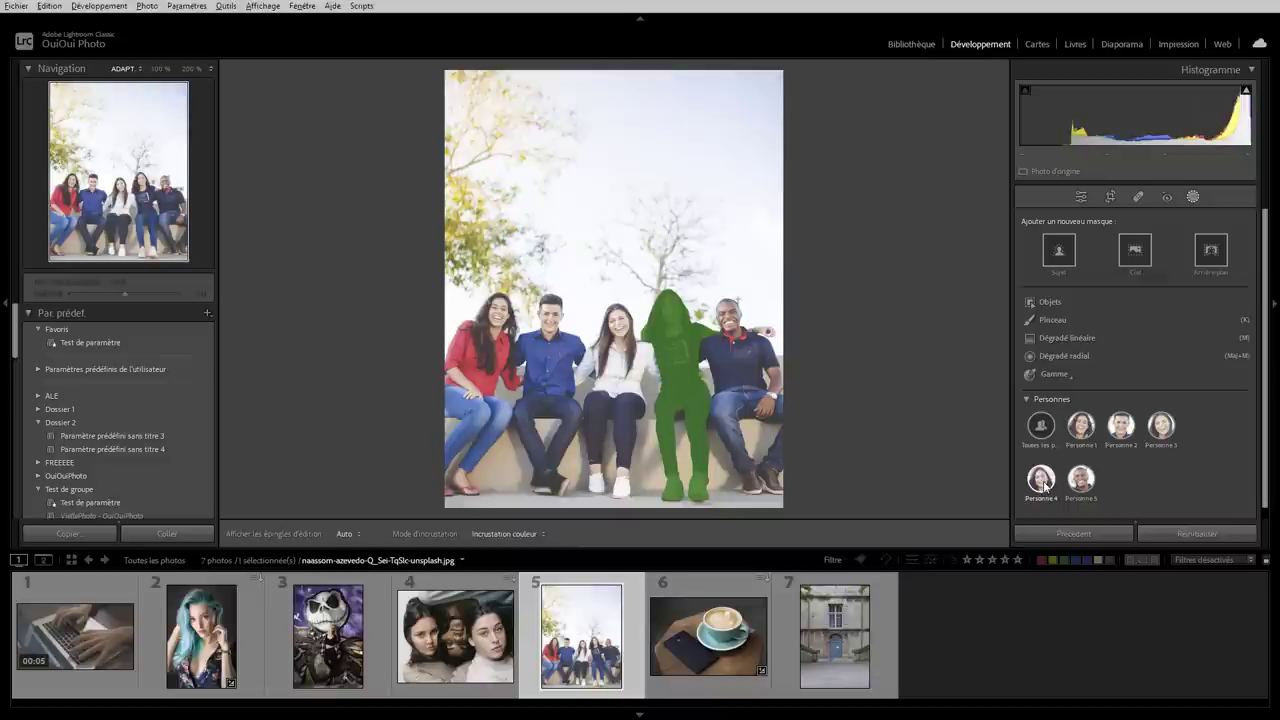
click(1161, 427)
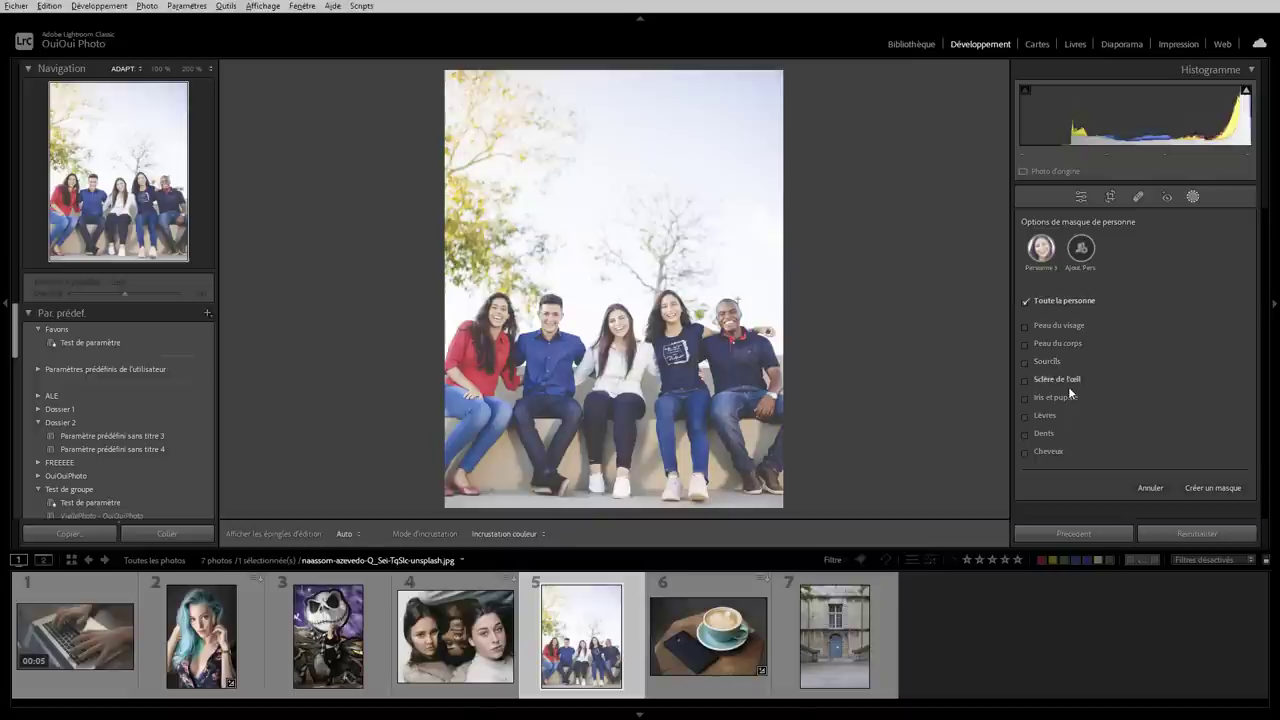
Step: Mask only the centre woman's hair, reset the mask, and raise its Shadows to 58
click(1046, 451)
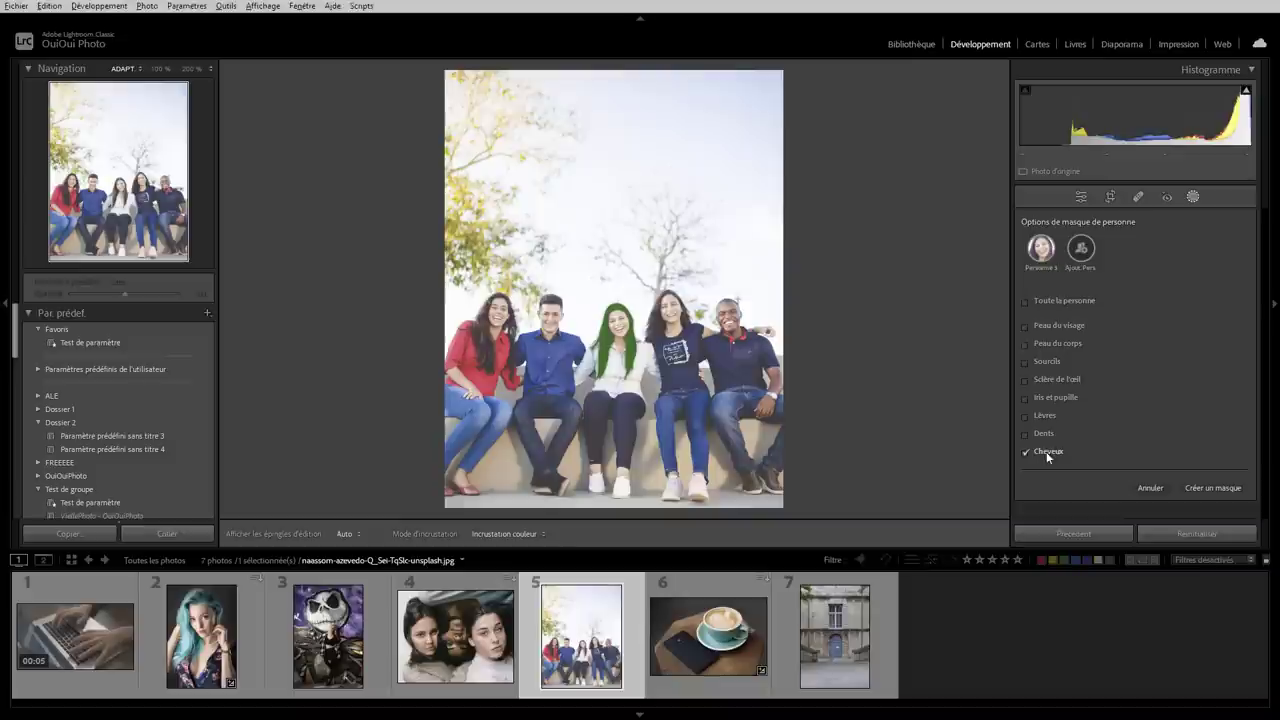
click(1213, 487)
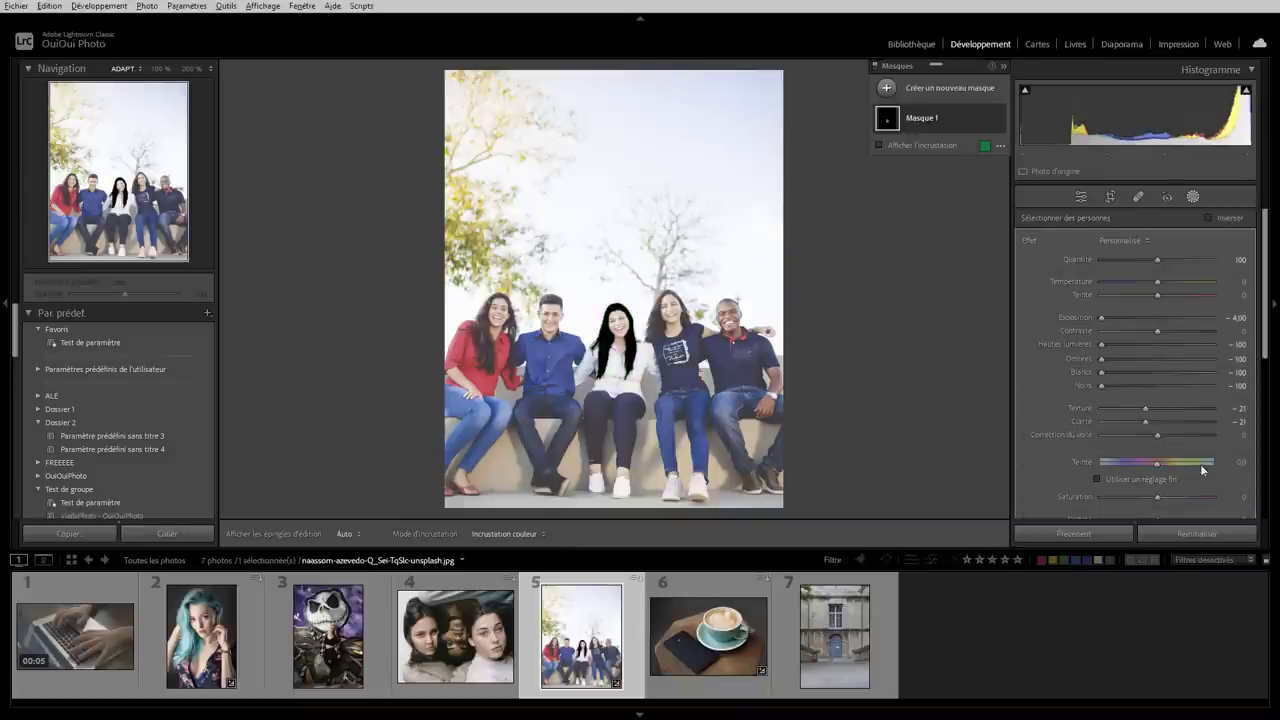
double_click(1029, 241)
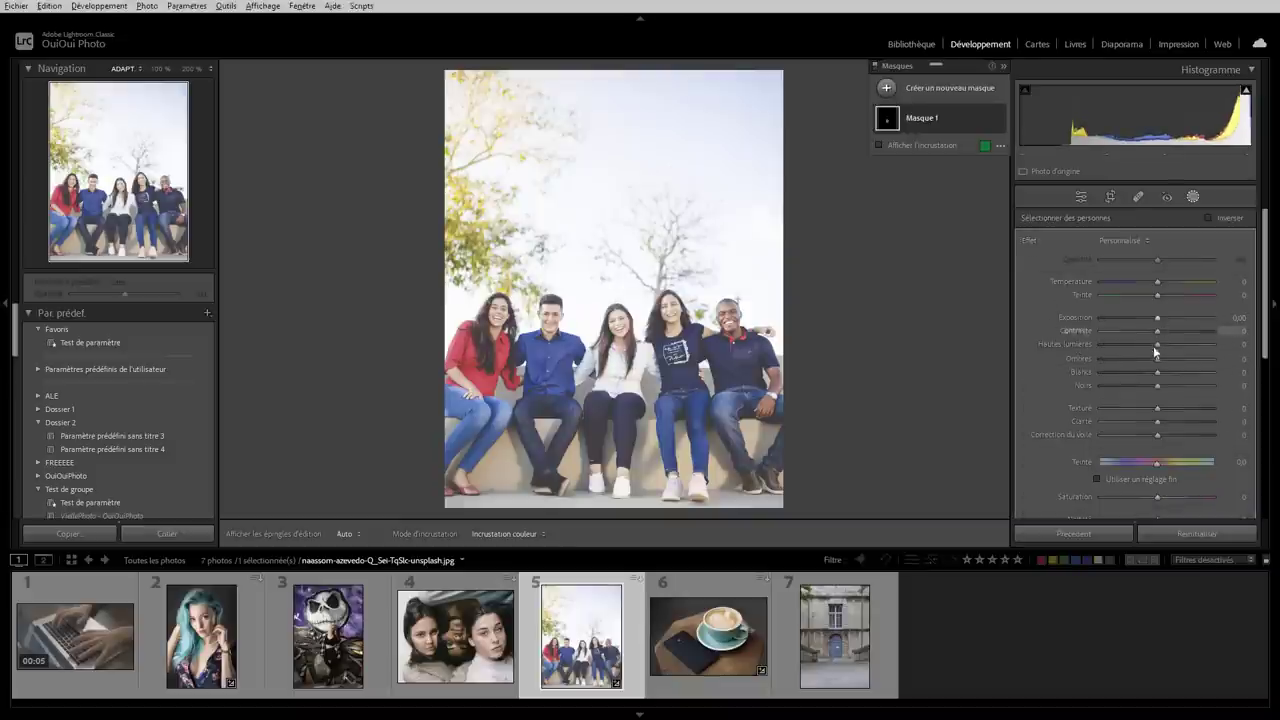
mouse_move(1156, 359)
mouse_down()
mouse_move(1222, 356)
mouse_move(1184, 358)
mouse_up()
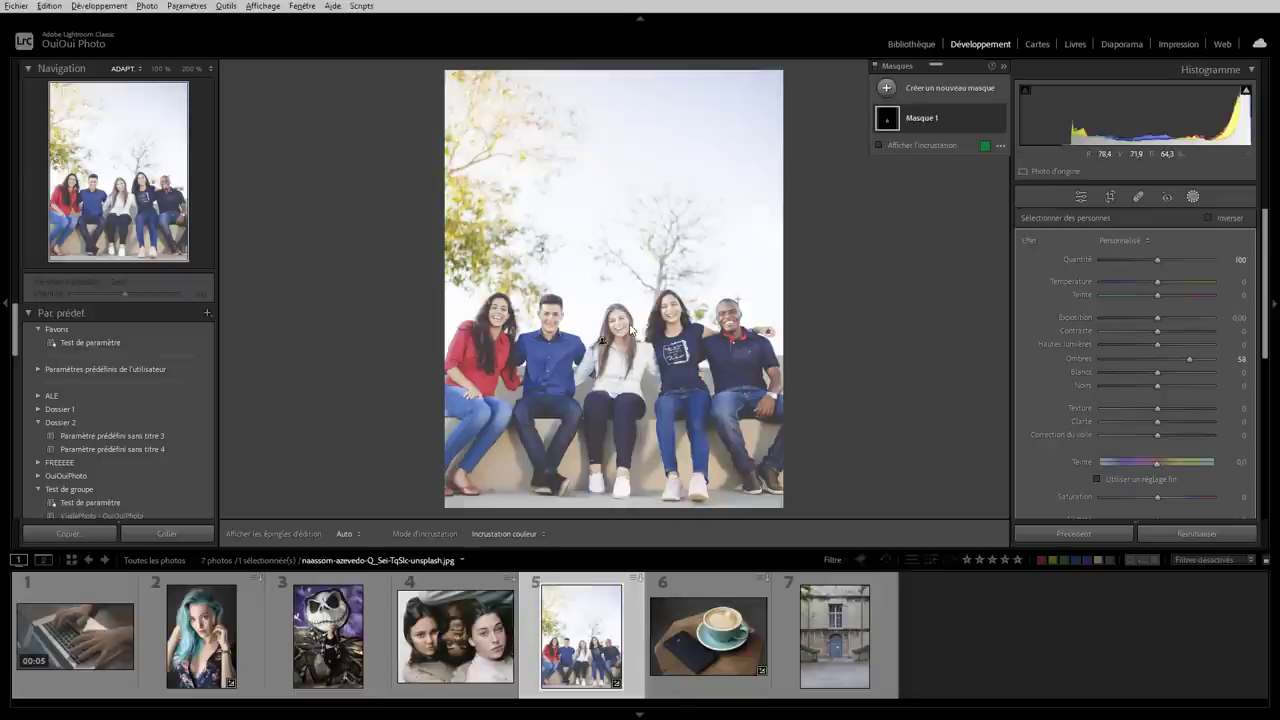
Step: Add a People mask on the man in the blue shirt, limited to face and body skin
click(885, 90)
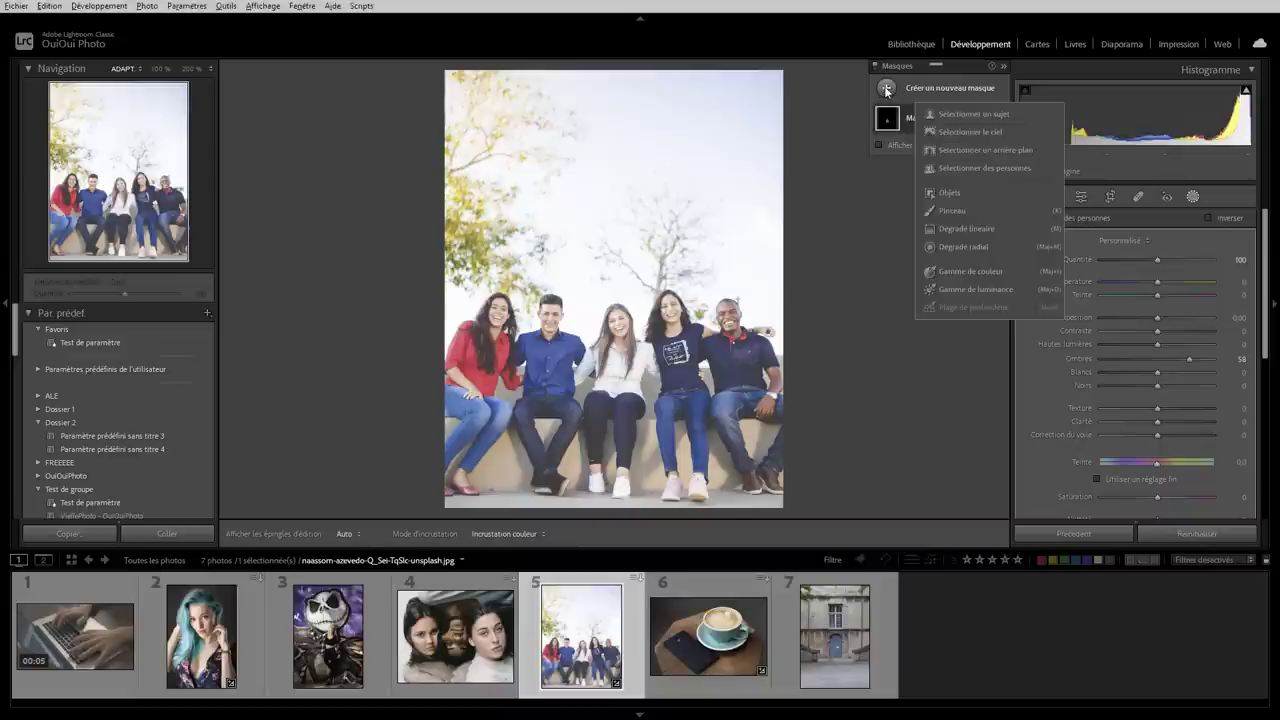
click(942, 168)
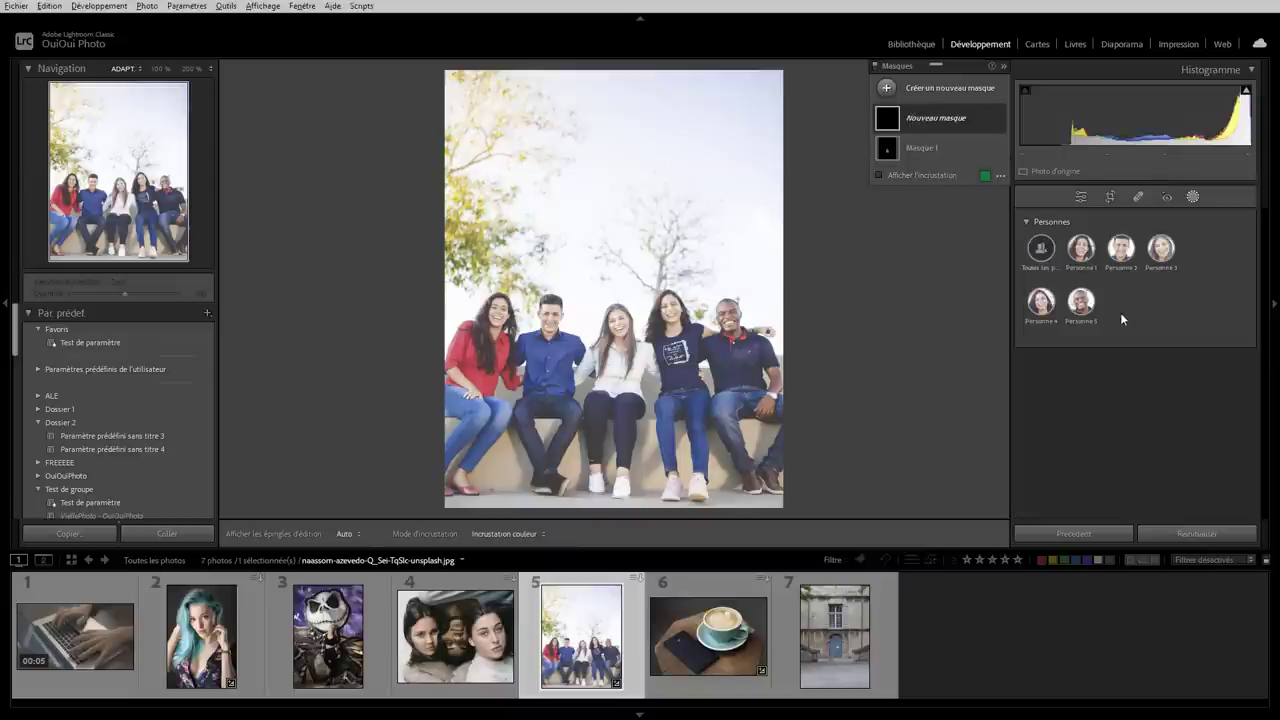
click(1121, 250)
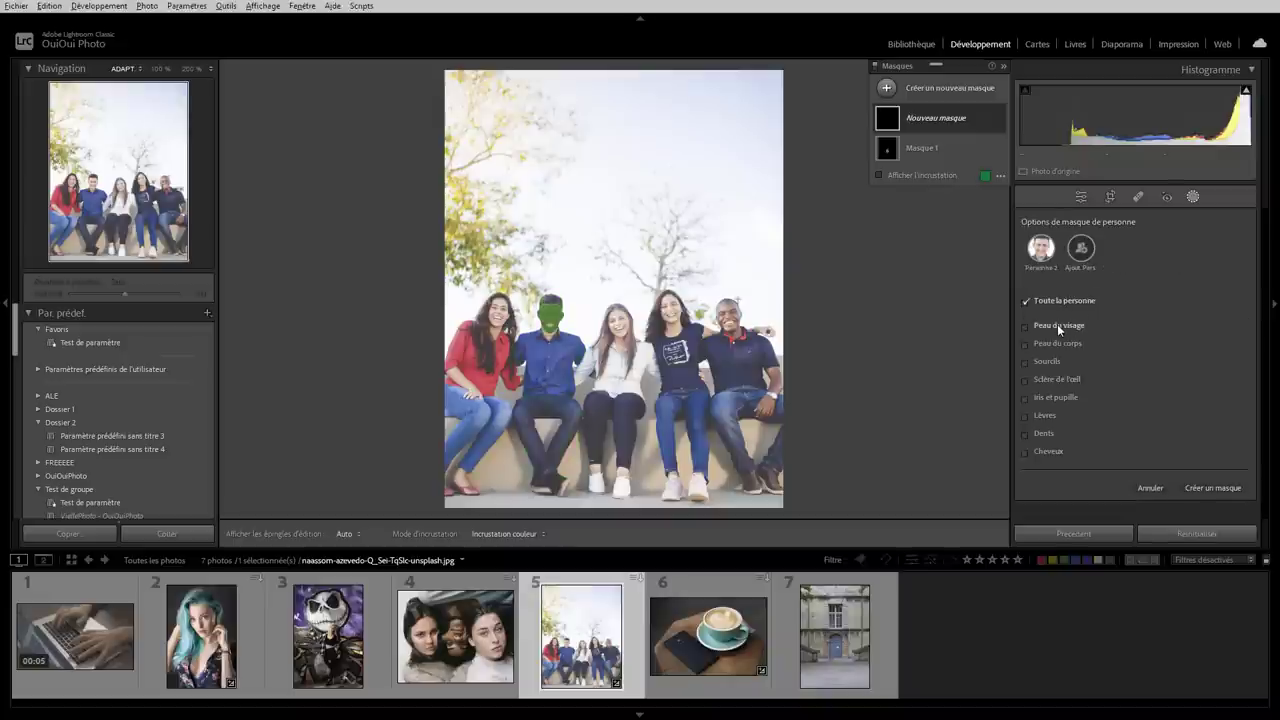
click(1025, 325)
click(1025, 342)
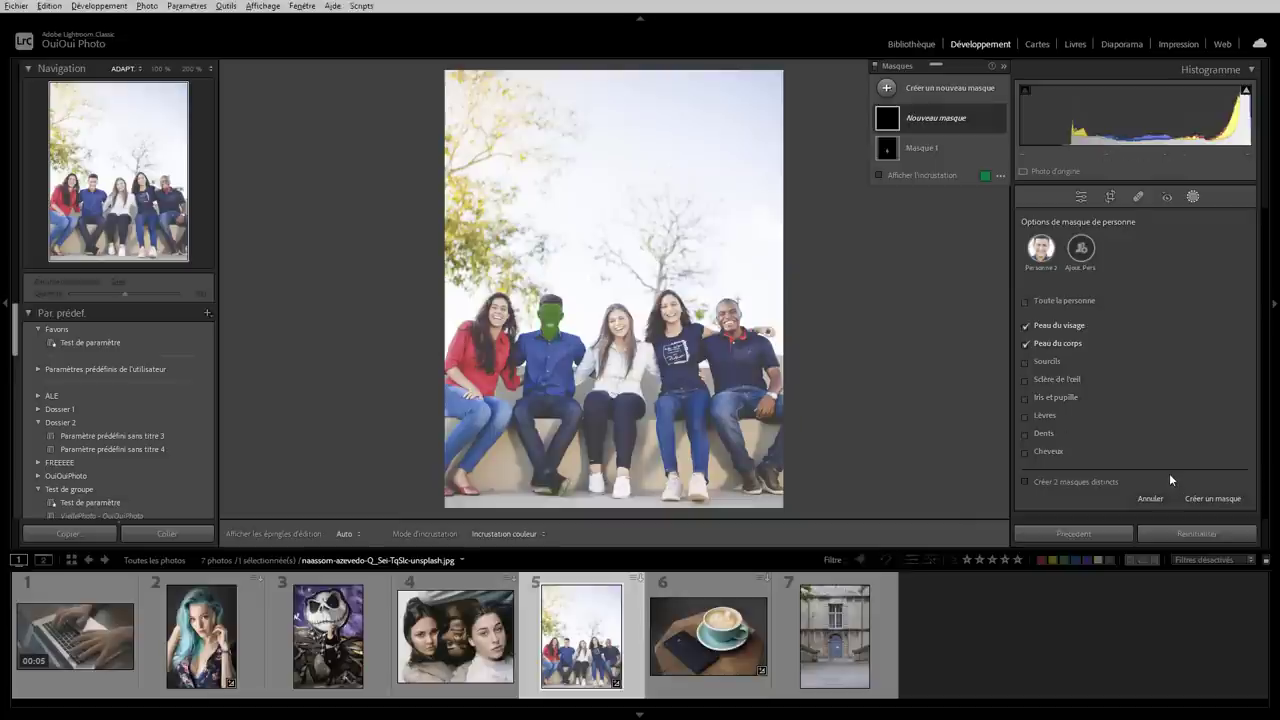
click(1207, 498)
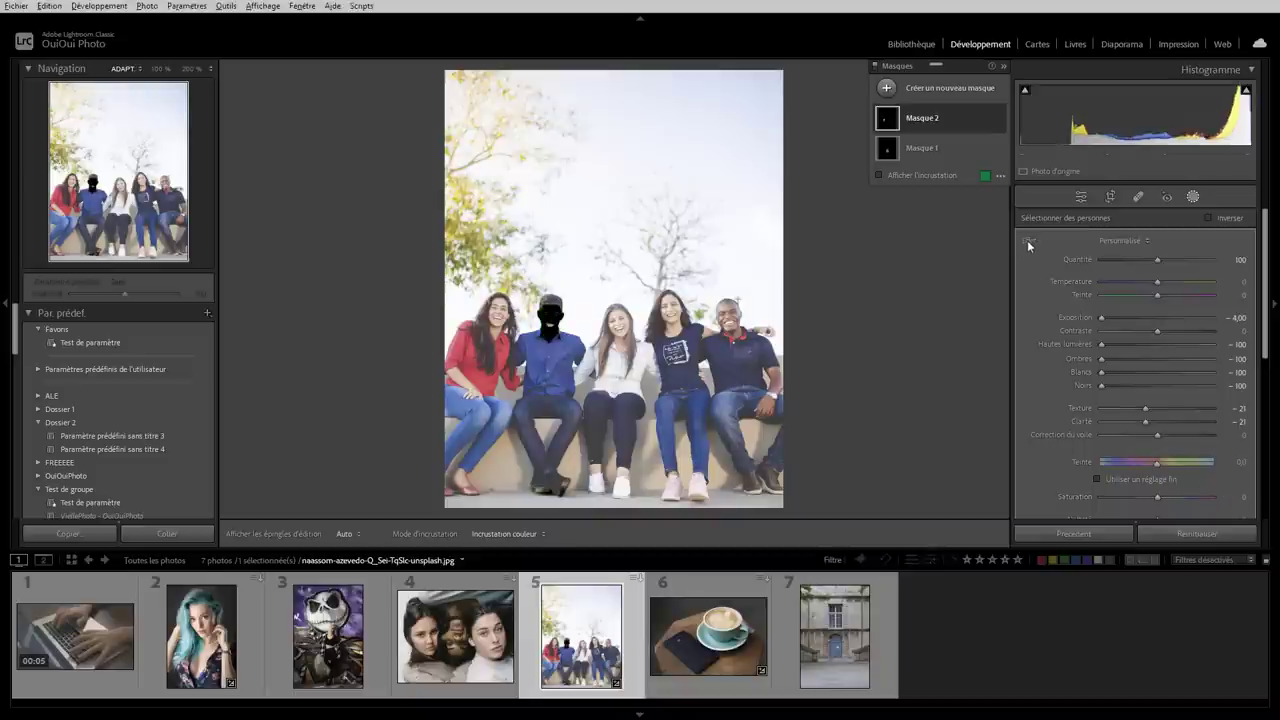
Step: Reset the skin mask's sliders and tint it pale yellow (hue 55, saturation 42)
double_click(1027, 240)
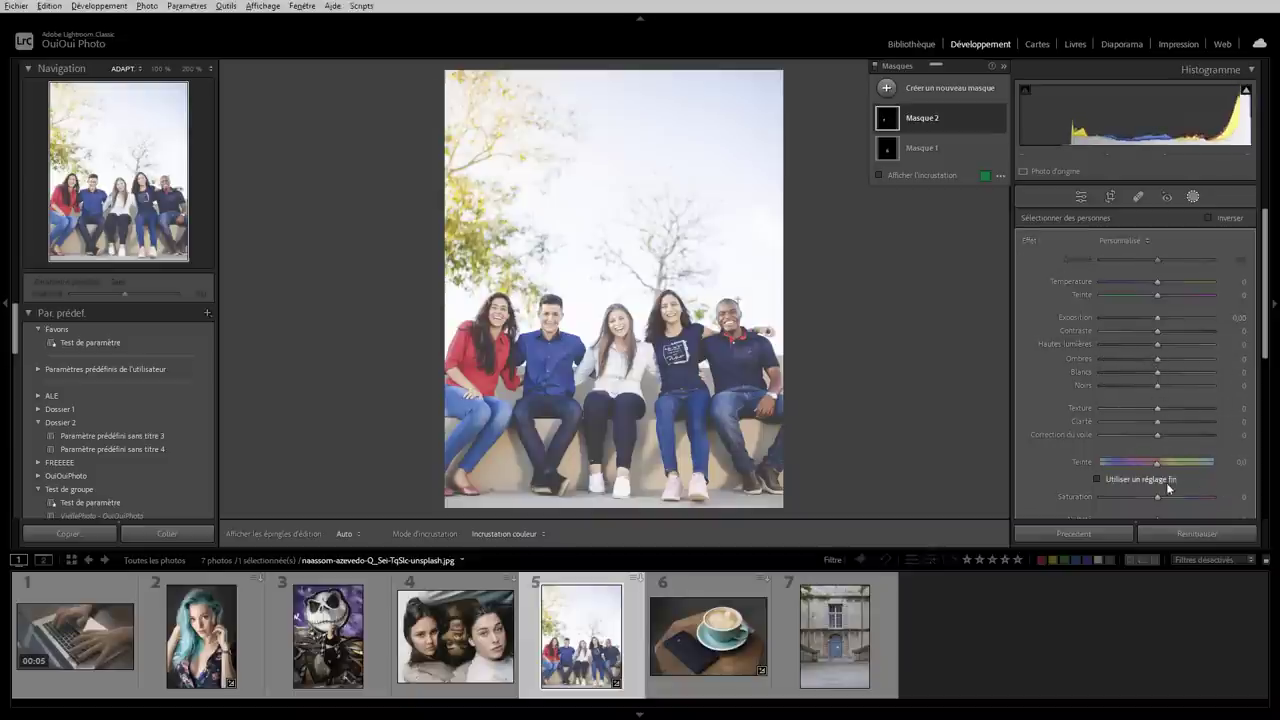
drag(1264, 362, 1262, 440)
click(1204, 423)
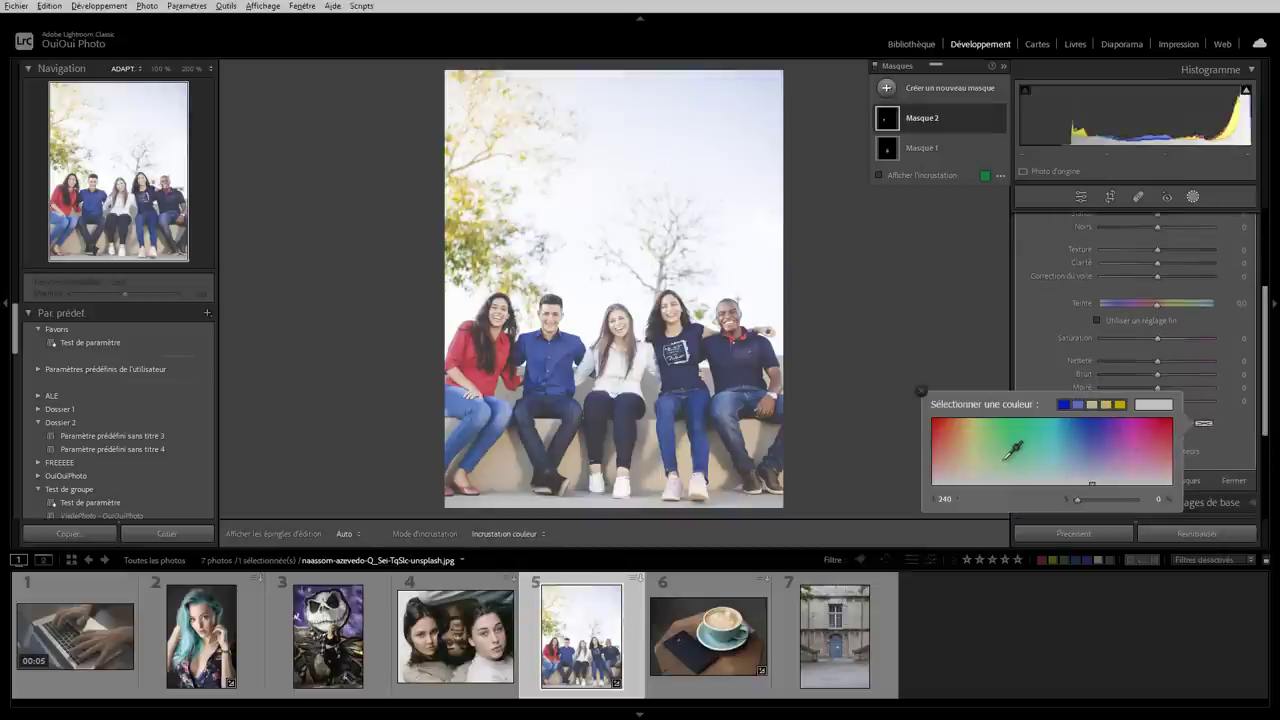
mouse_move(1148, 461)
mouse_down()
mouse_move(1005, 467)
mouse_move(963, 443)
mouse_move(968, 457)
mouse_up()
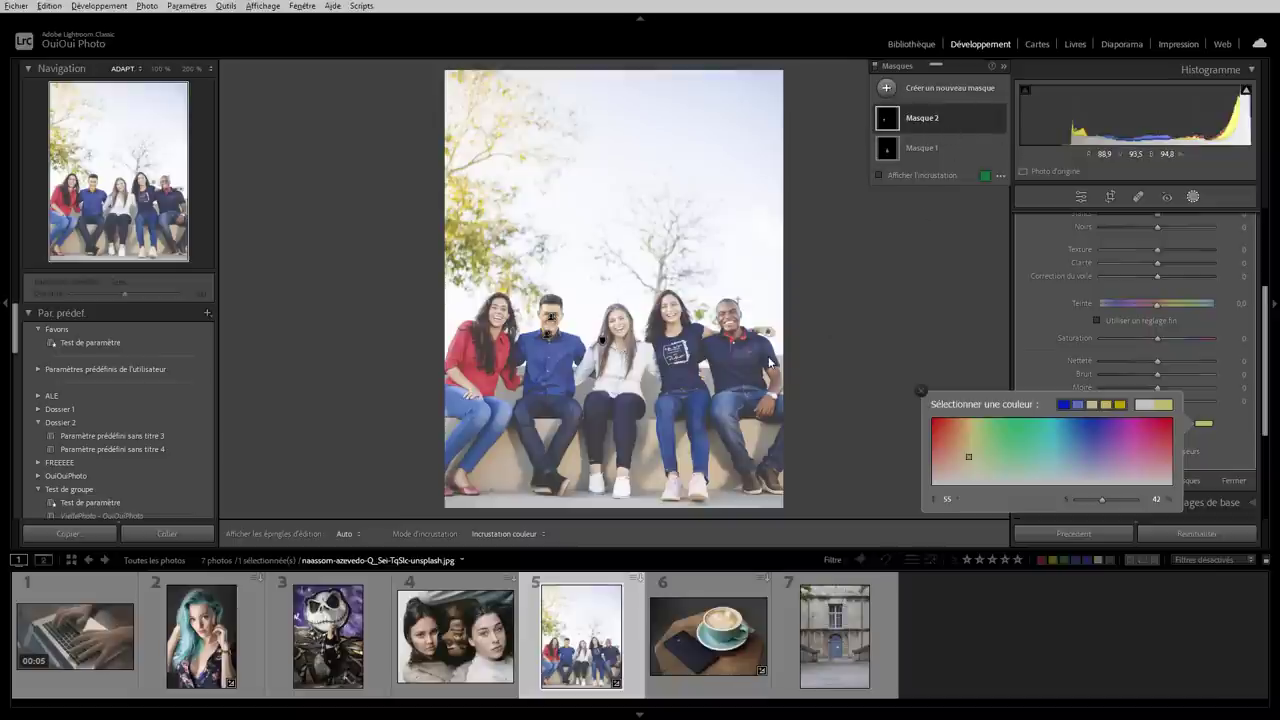
Step: Expand Masque 2 into its body-skin and face-skin components and show the new mask types
mouse_move(940, 118)
click(987, 121)
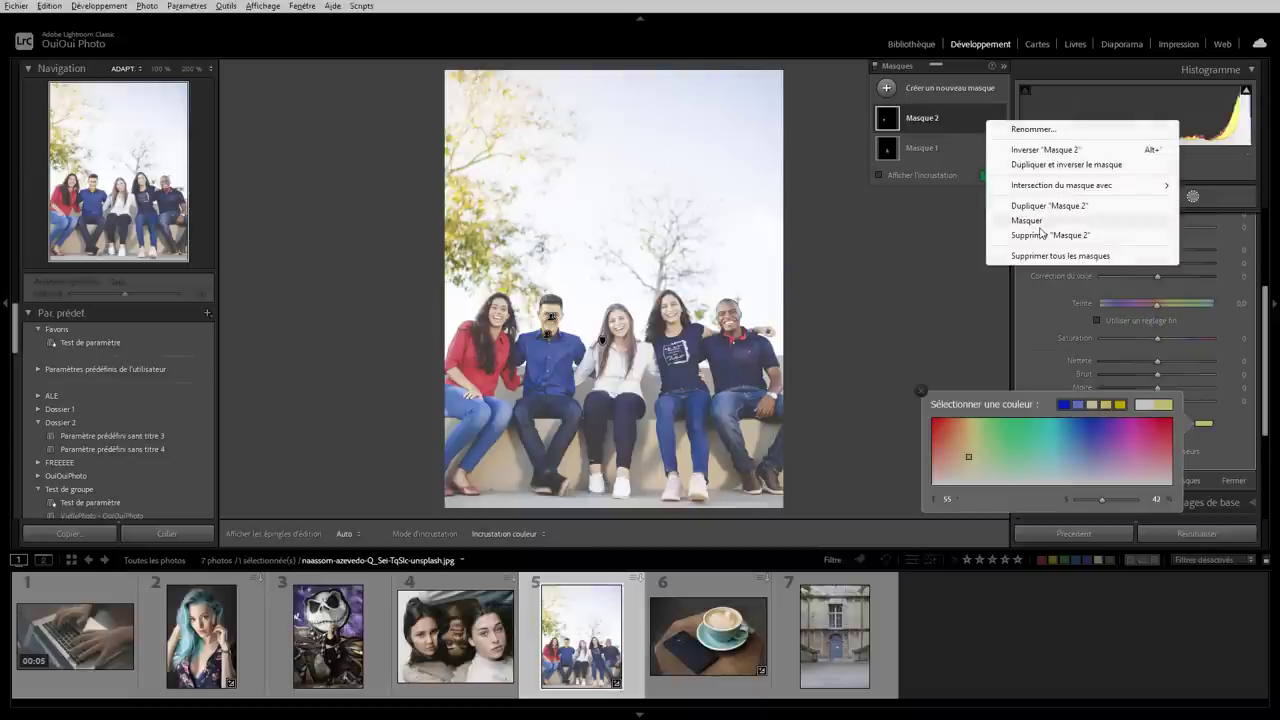
click(930, 125)
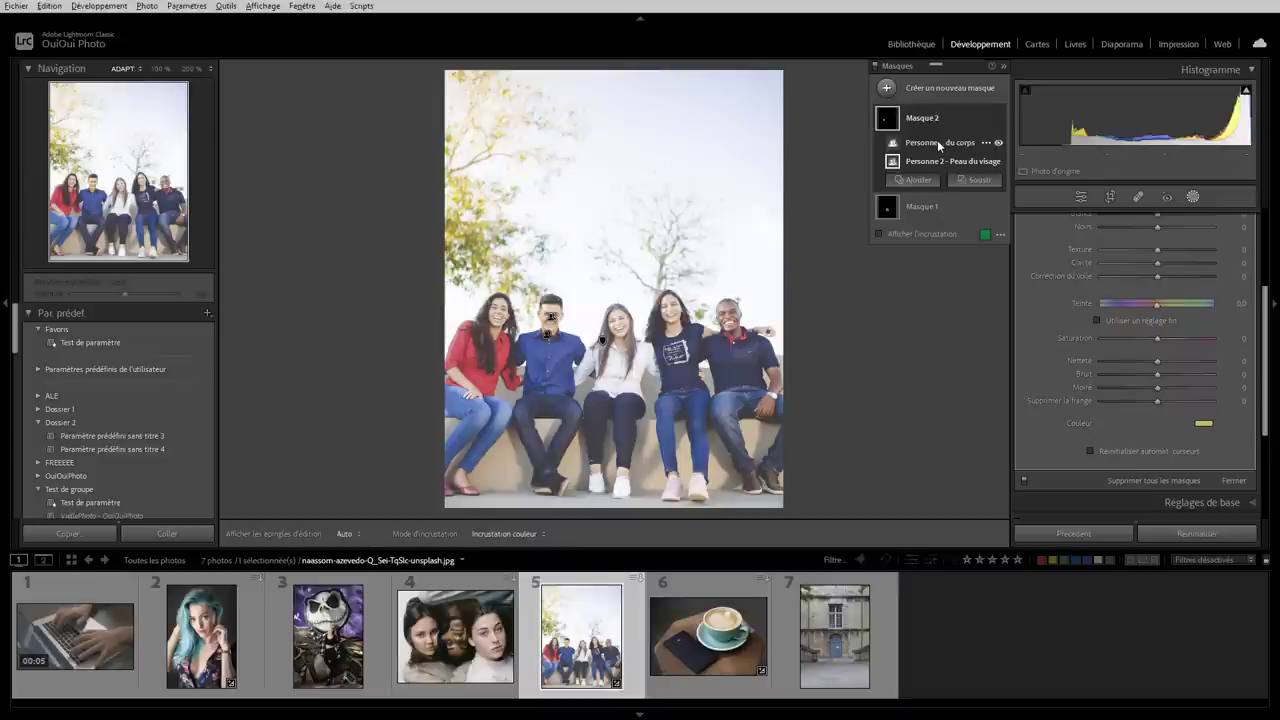
click(887, 89)
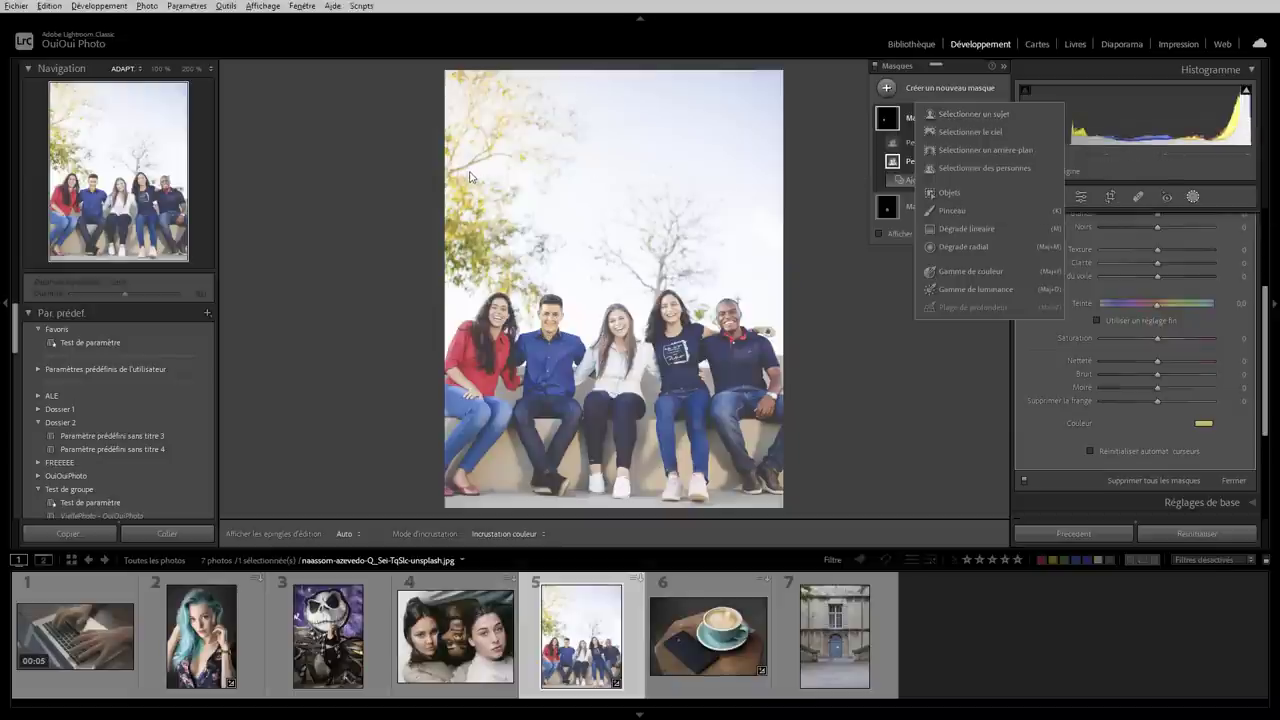
Step: Switch to the coffee photo Test.jpg, delete all its masks, and start an Objects mask
click(720, 640)
click(737, 645)
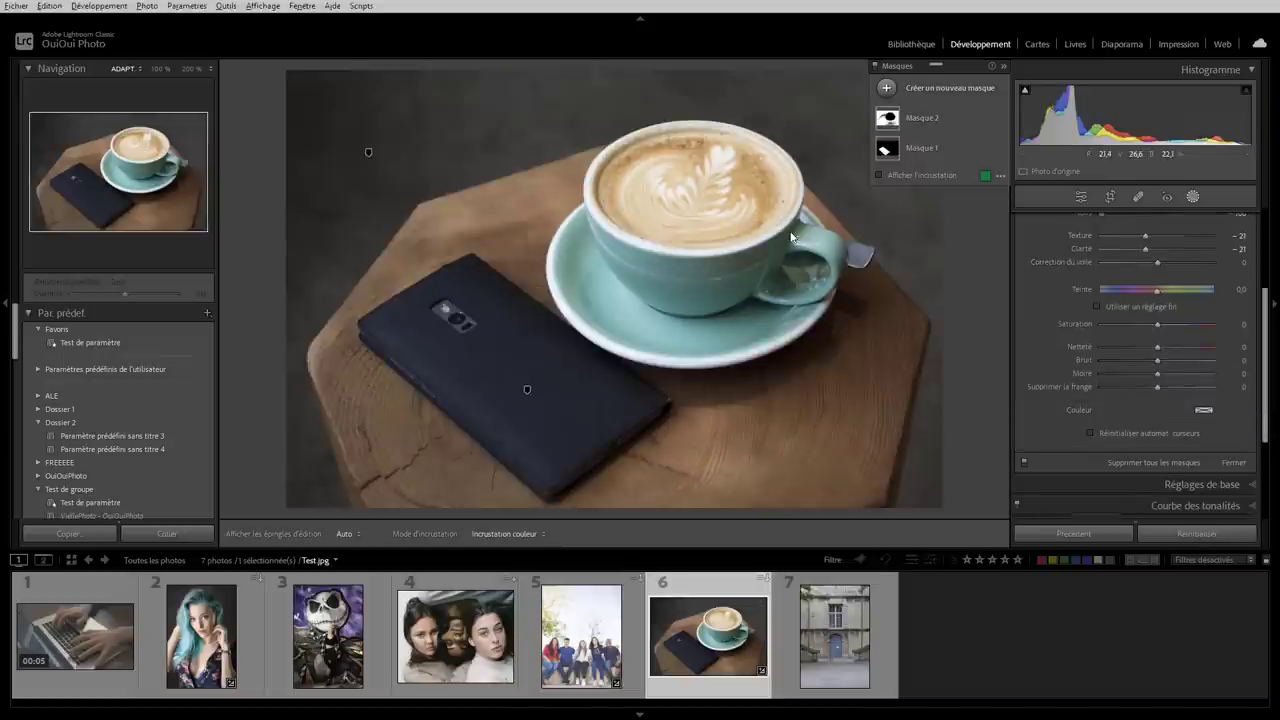
click(1211, 535)
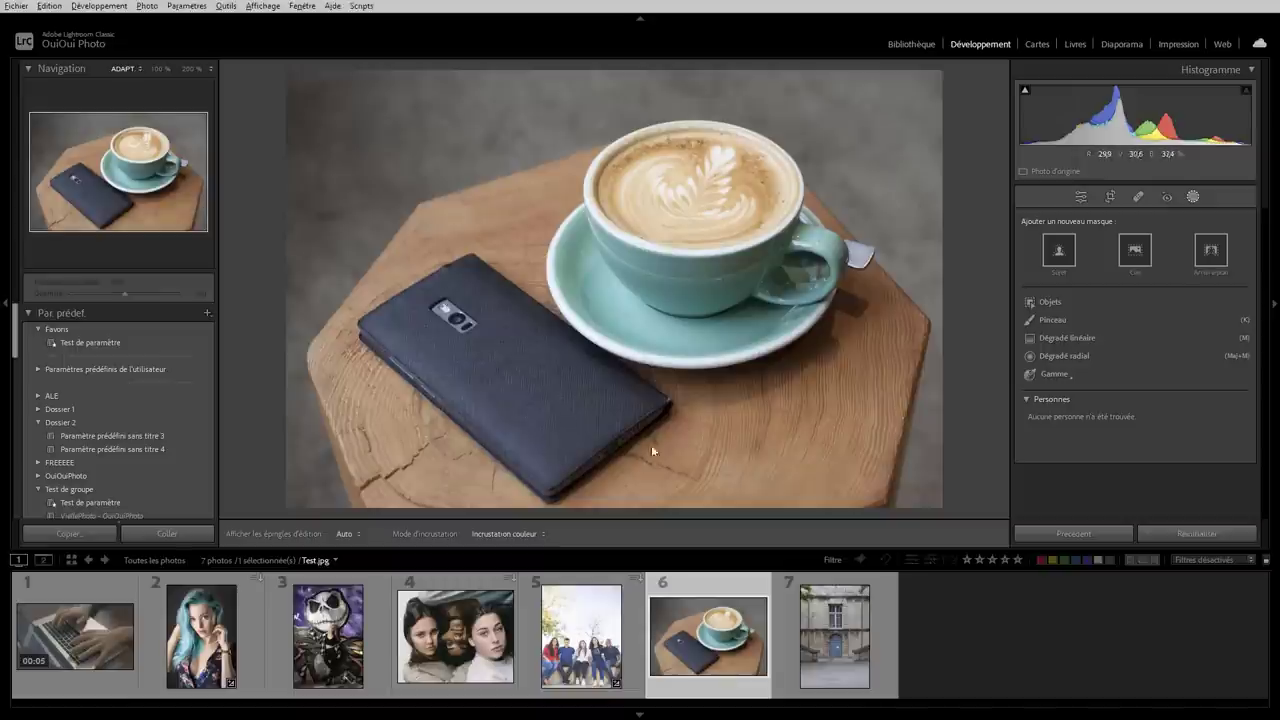
click(1045, 302)
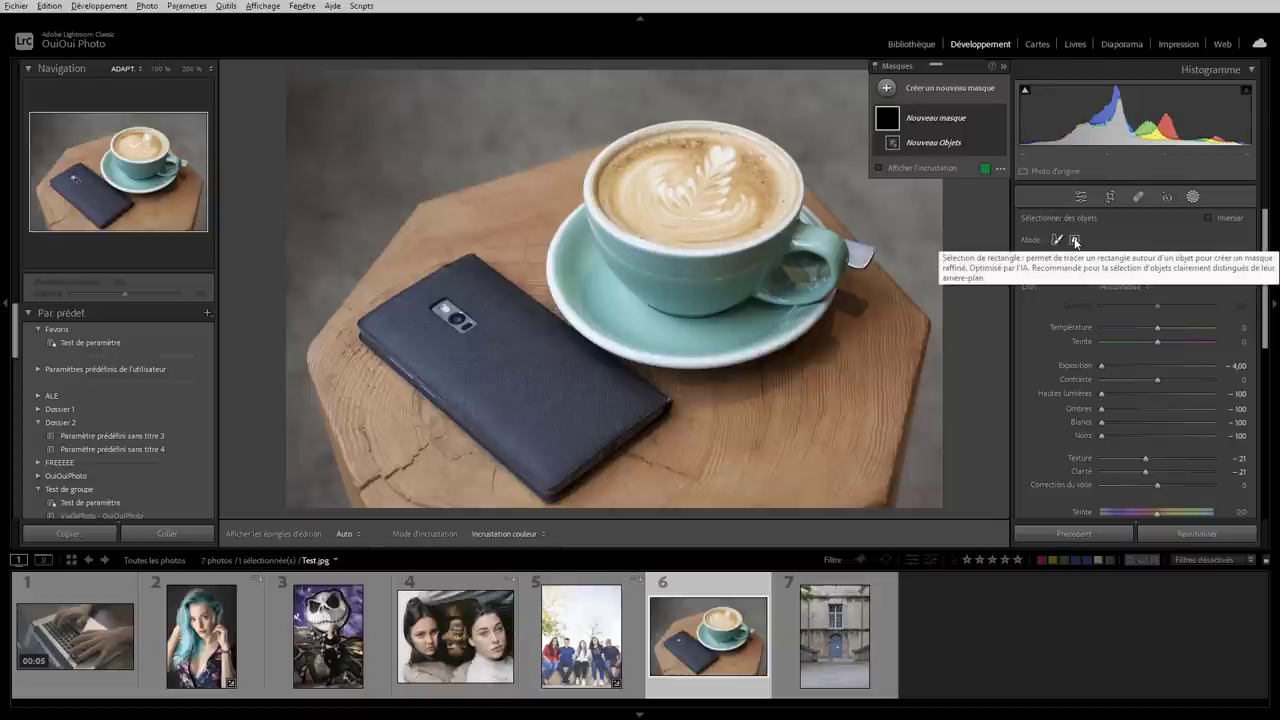
Step: Brush an object mask over the phone and raise its Exposition to +2.52
click(1058, 240)
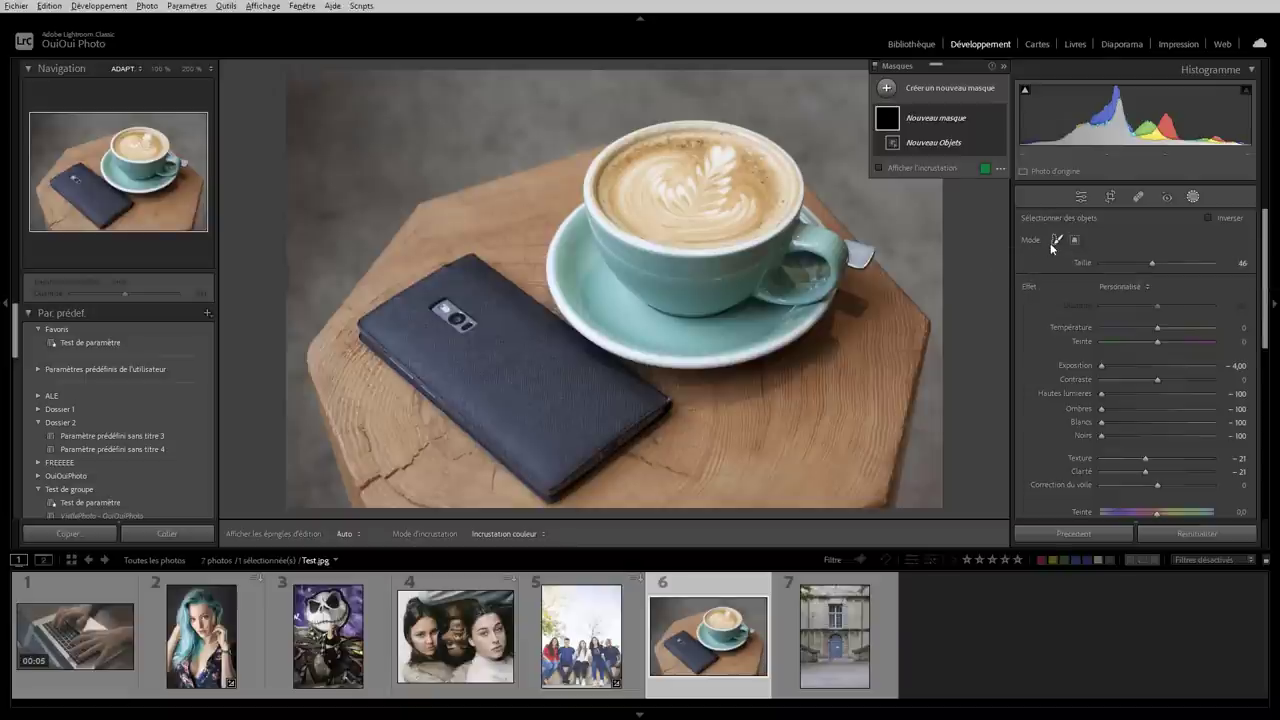
double_click(1029, 286)
mouse_move(390, 330)
mouse_down()
mouse_move(537, 472)
mouse_move(605, 395)
mouse_move(480, 285)
mouse_move(447, 283)
mouse_move(428, 305)
mouse_move(553, 416)
mouse_up()
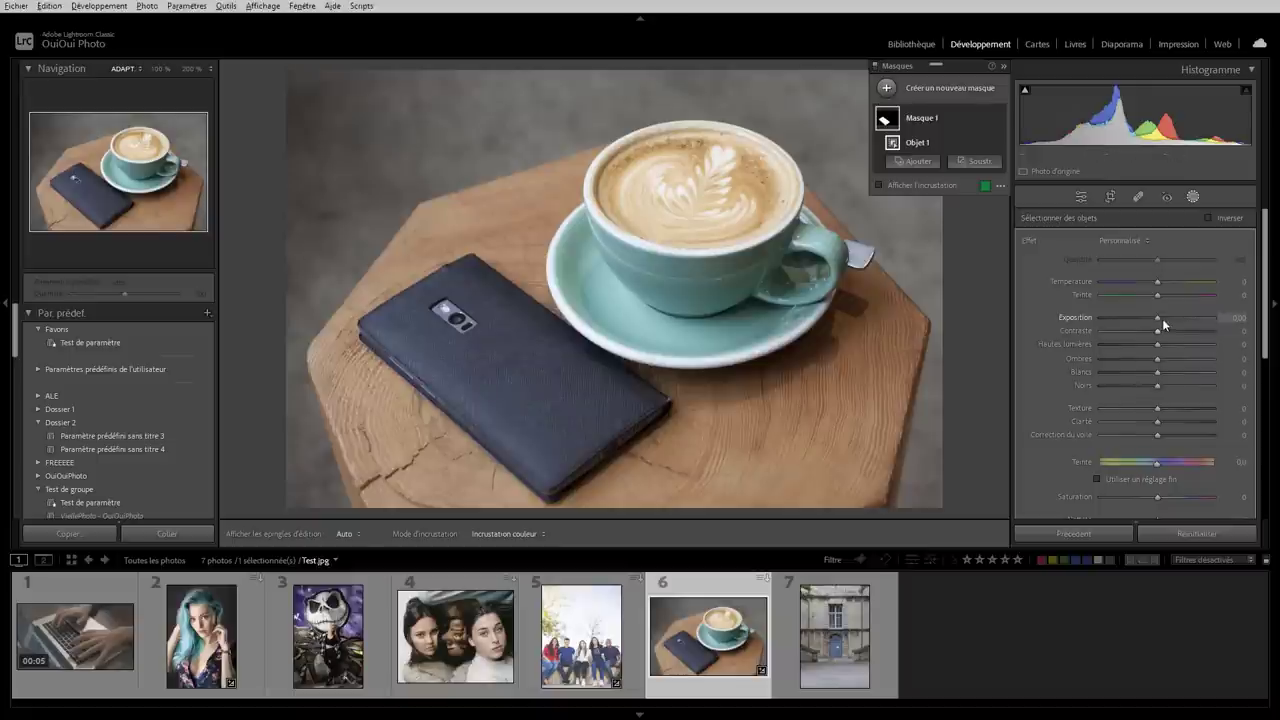
mouse_move(1157, 317)
mouse_down()
mouse_move(1102, 318)
mouse_move(1206, 320)
mouse_move(1108, 320)
mouse_move(1203, 316)
mouse_move(1172, 320)
mouse_move(1192, 320)
mouse_up()
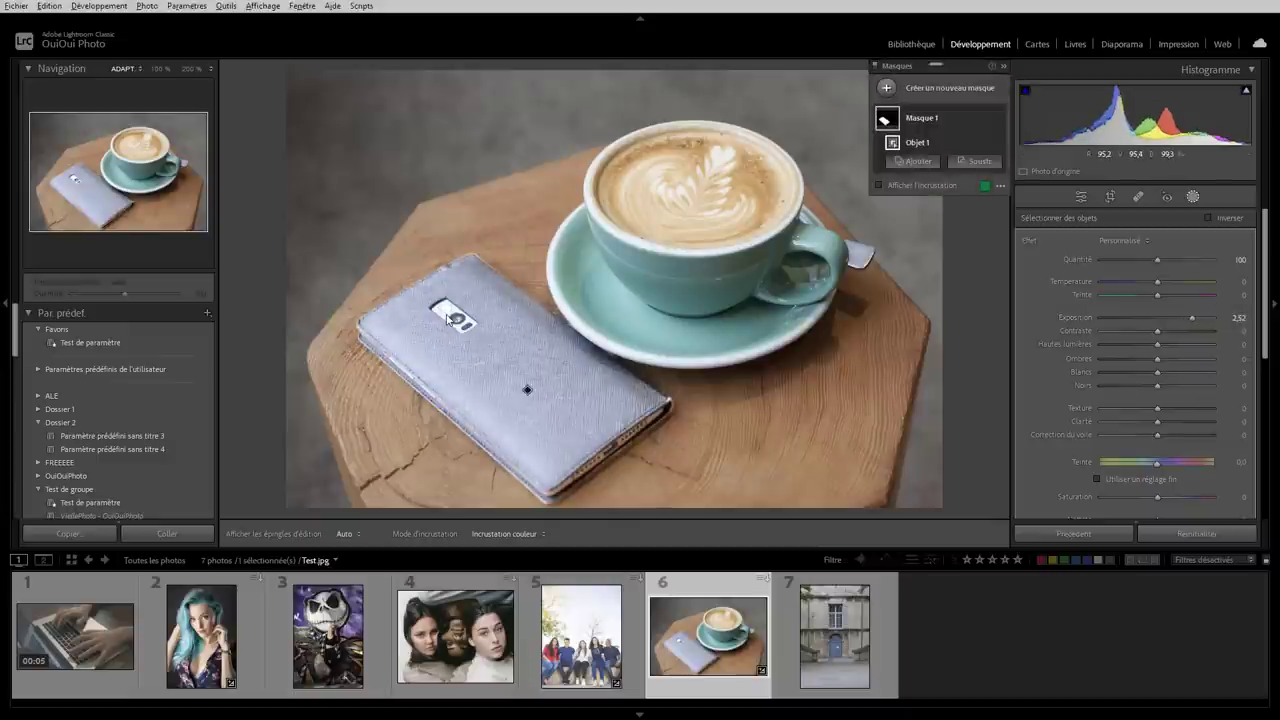
Step: Zoom in on the phone corner, return the mask's Exposition to 0.00, and lift Shadows to 100
key(z)
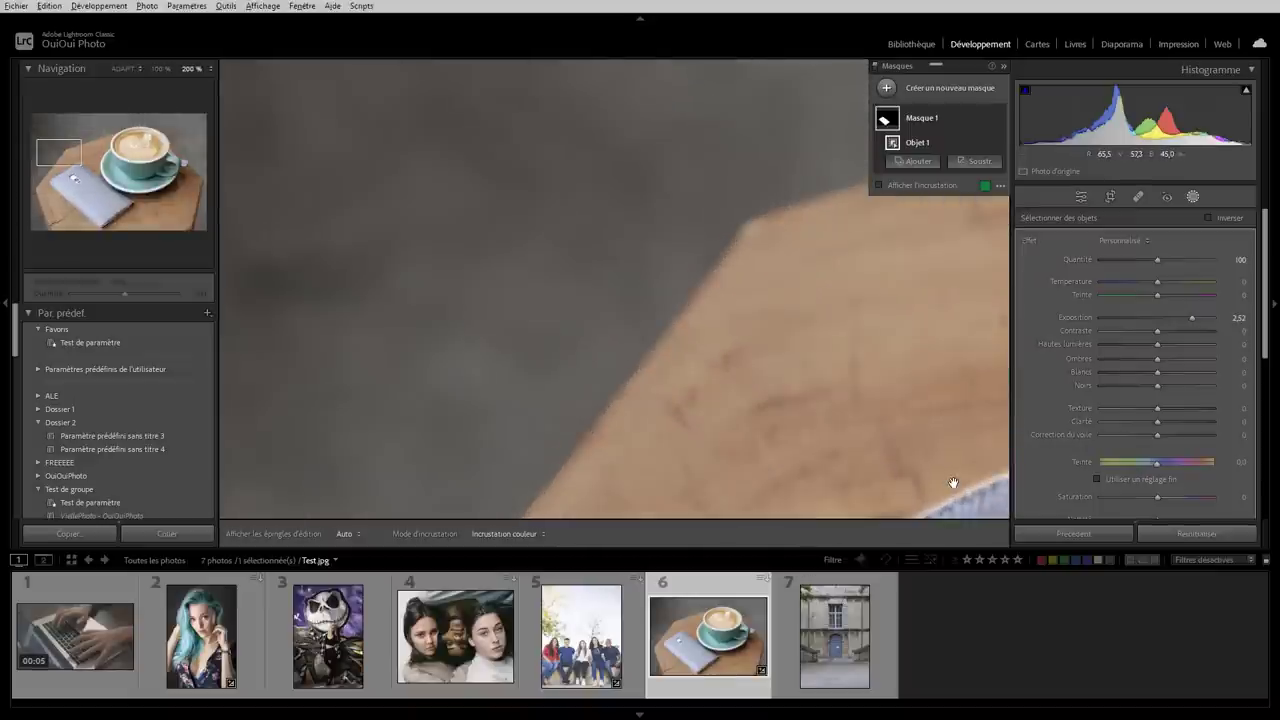
drag(951, 478, 586, 283)
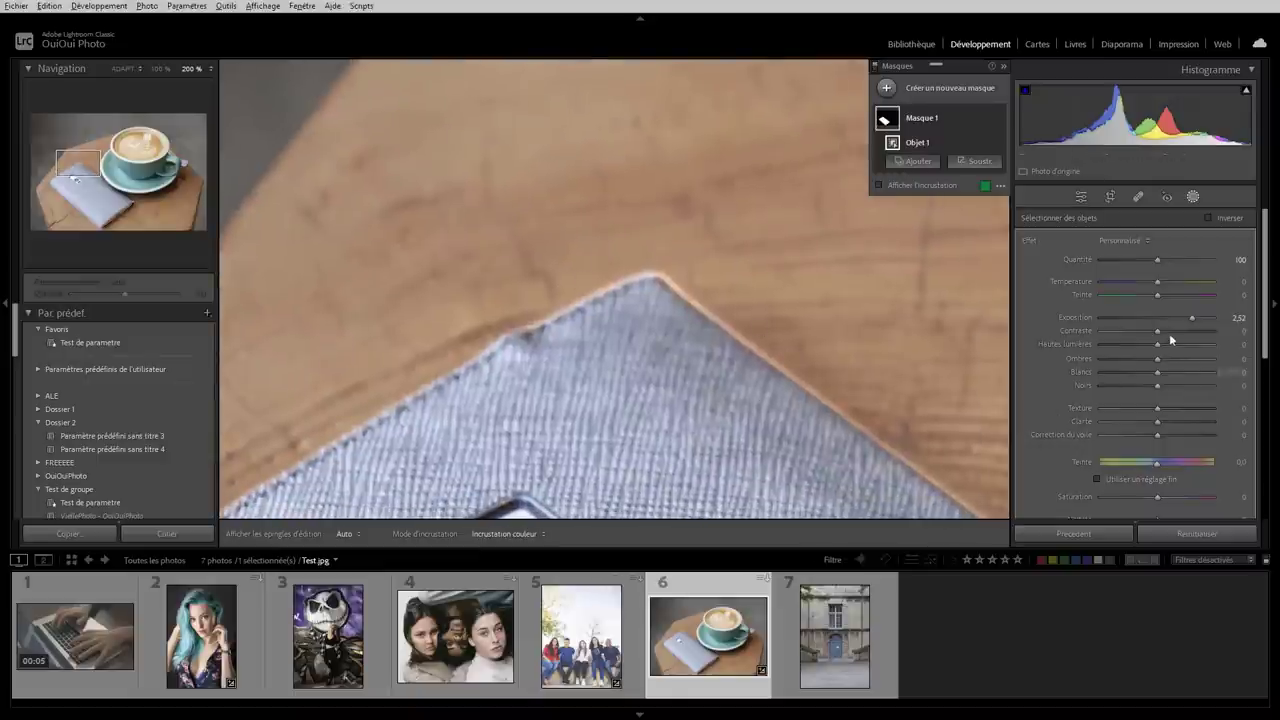
double_click(1192, 317)
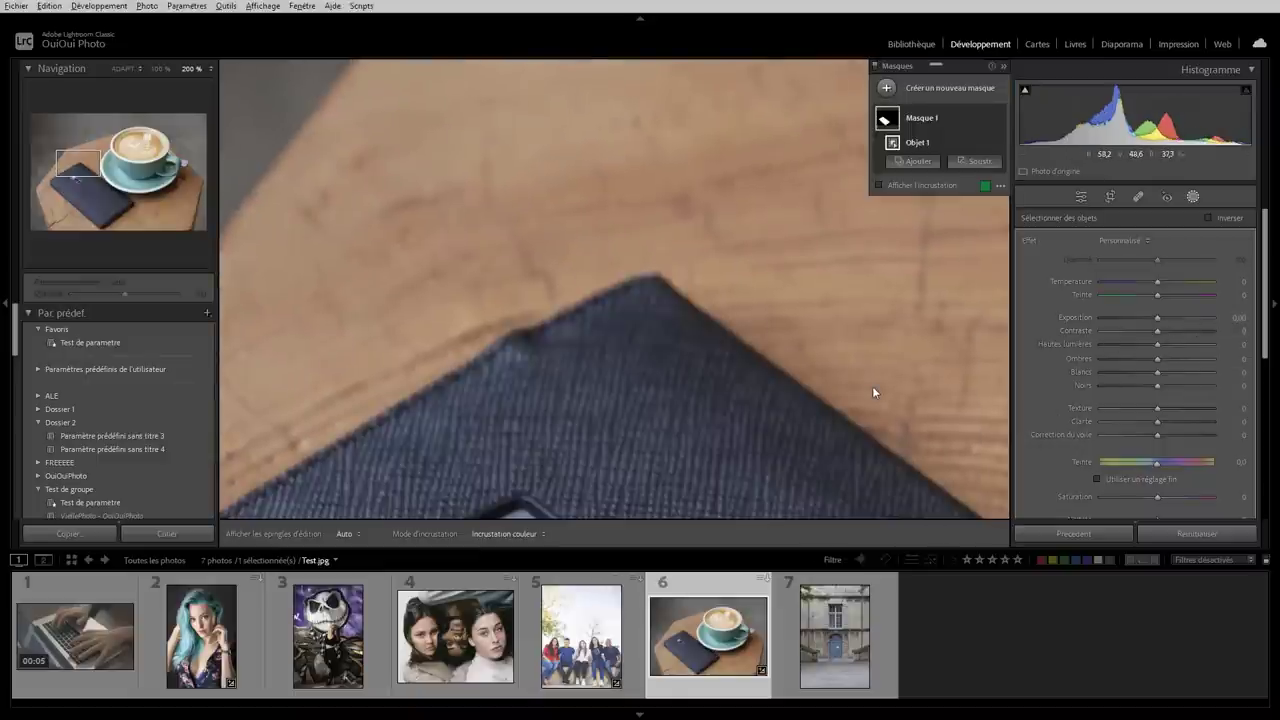
drag(1157, 317, 1205, 320)
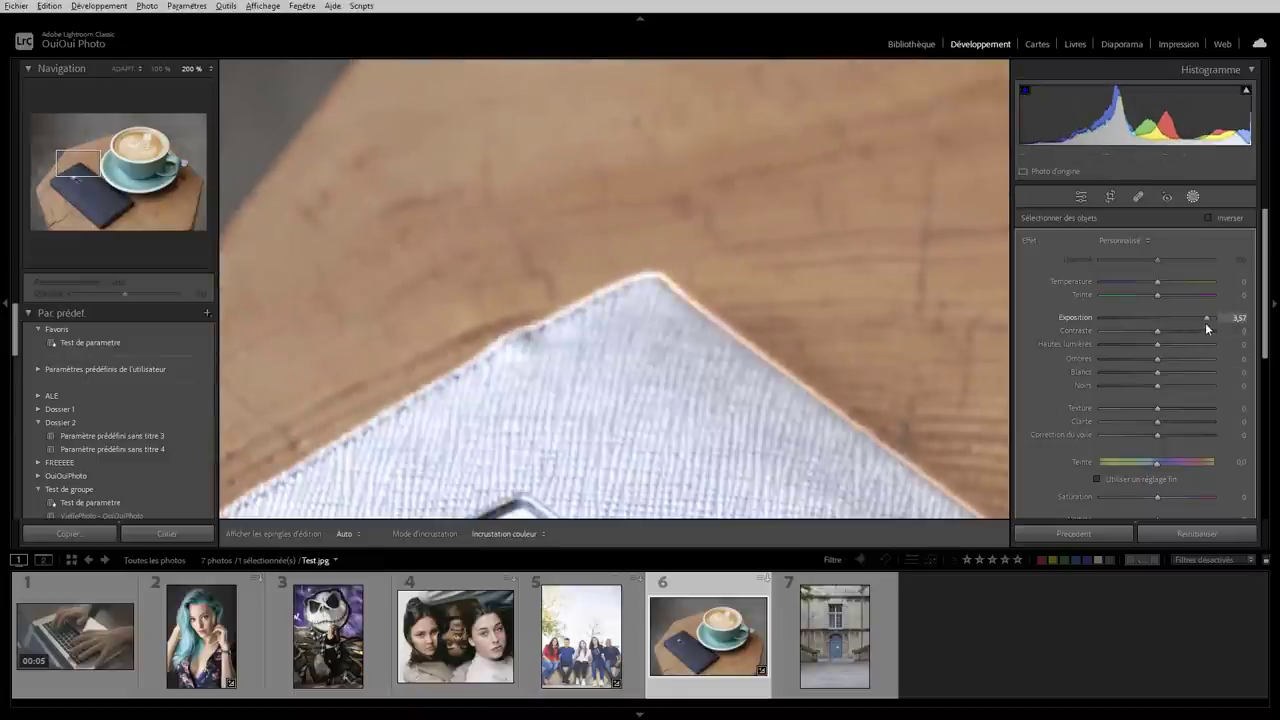
double_click(1168, 322)
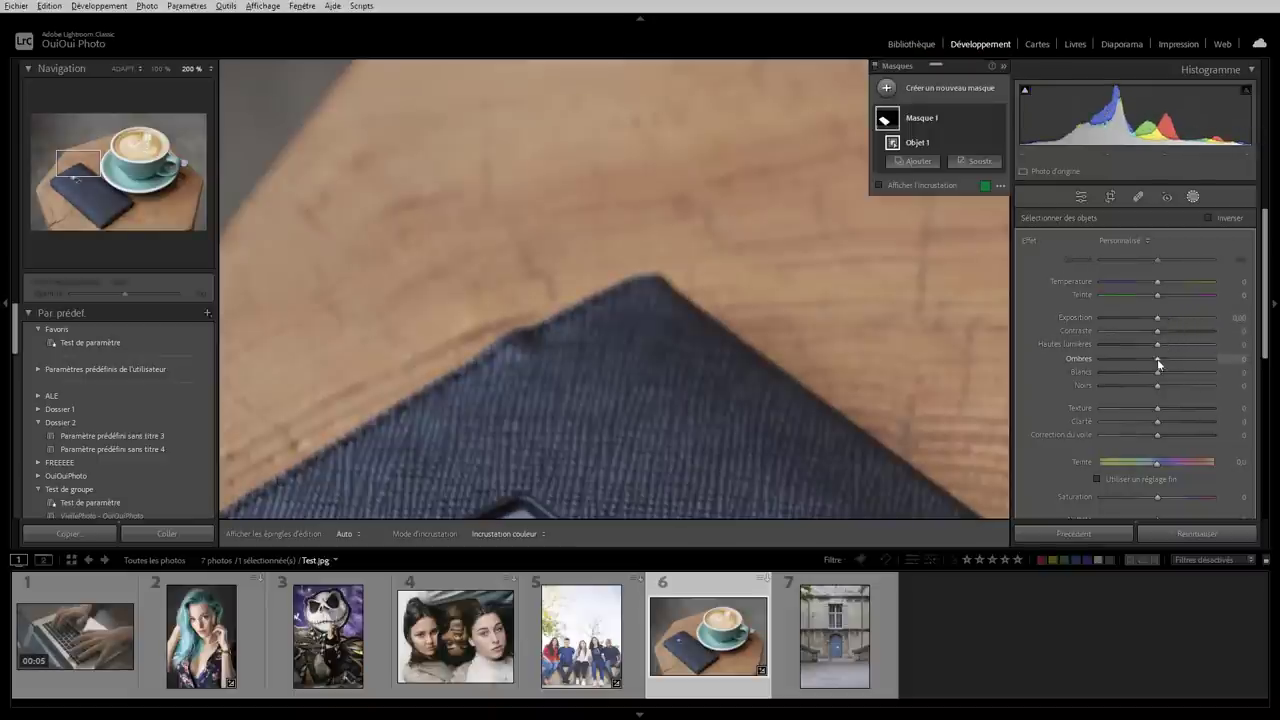
drag(1158, 359, 1217, 361)
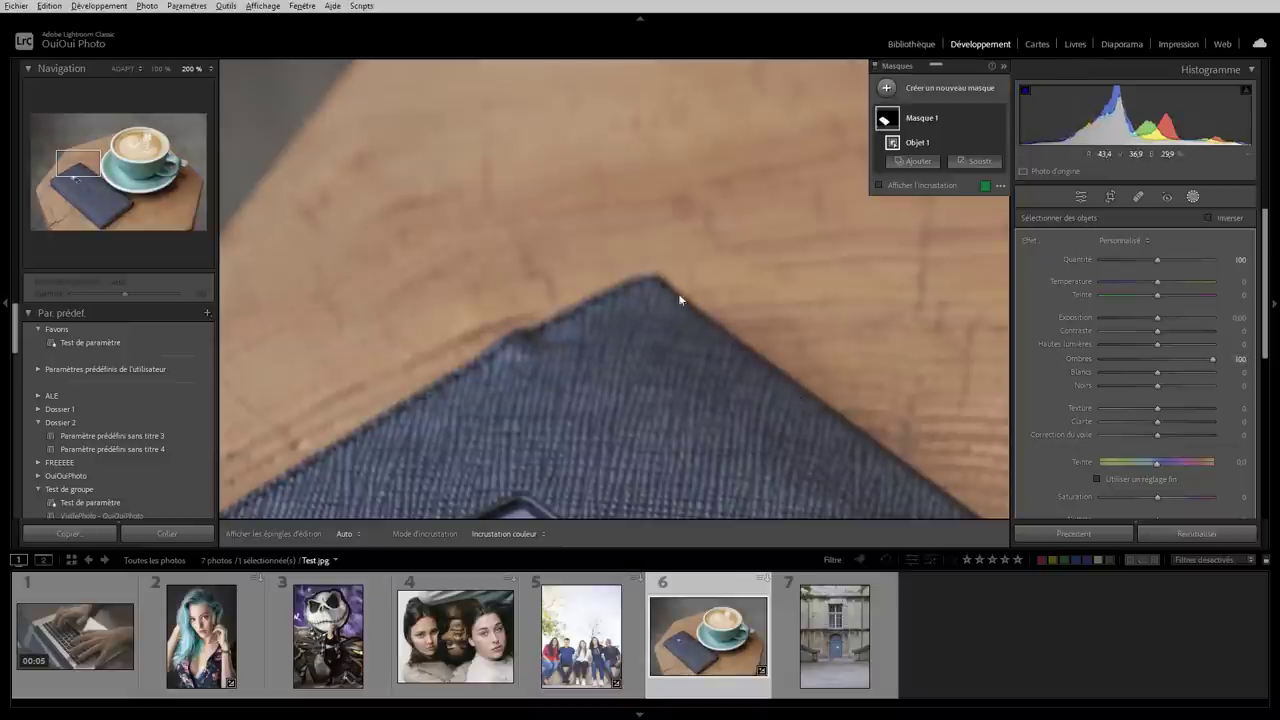
key(ctrl+minus)
key(ctrl+minus)
key(ctrl+minus)
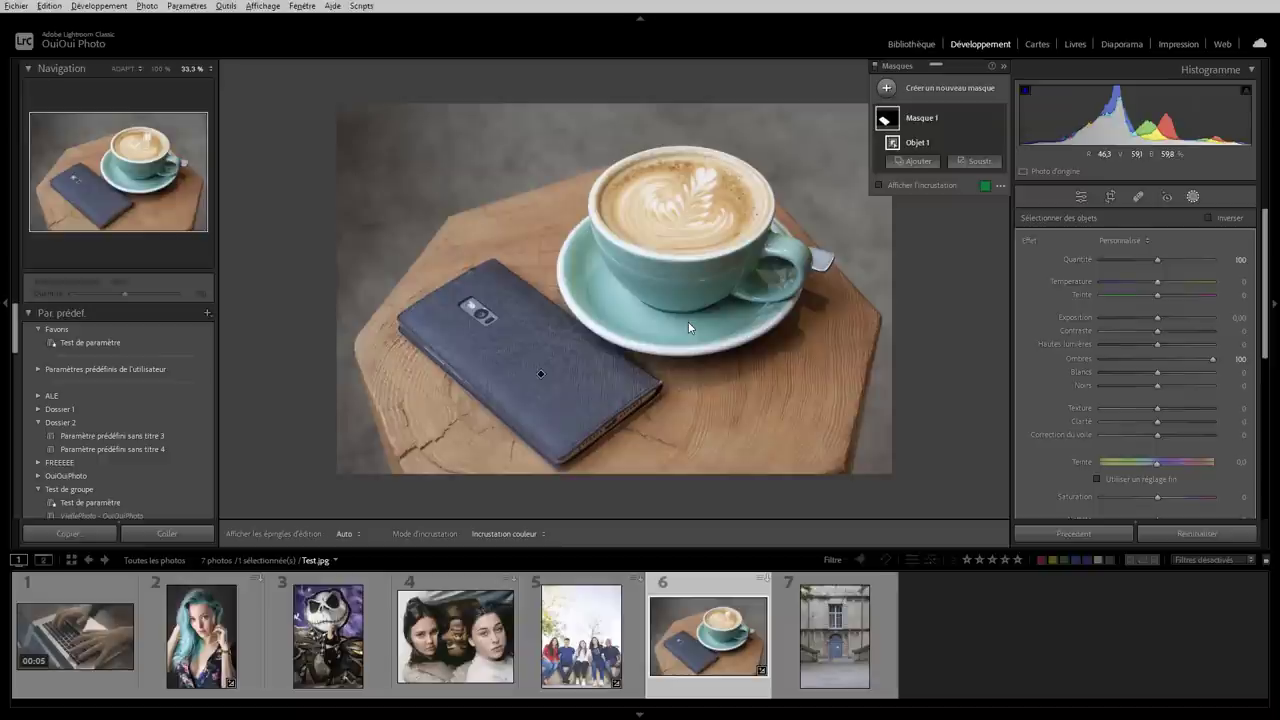
Step: Replace the phone mask with a box-drawn object mask on the coffee cup at Exposition -4.00
click(1199, 534)
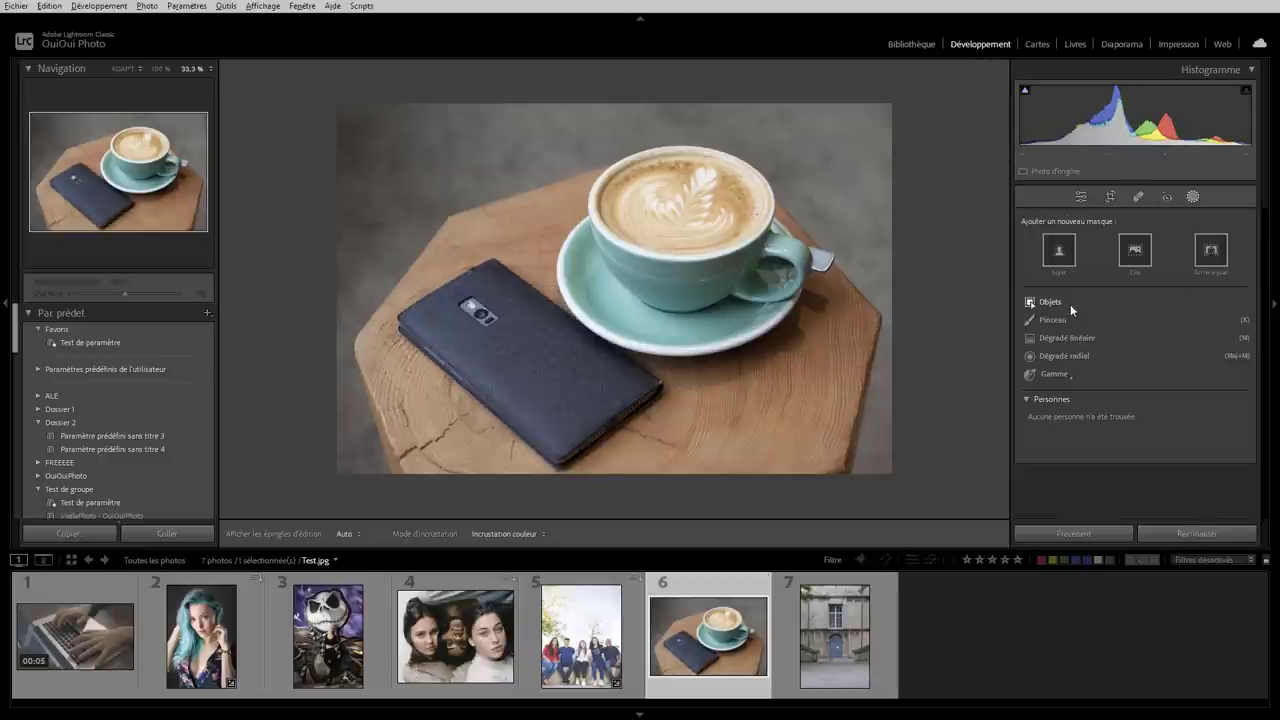
click(1066, 304)
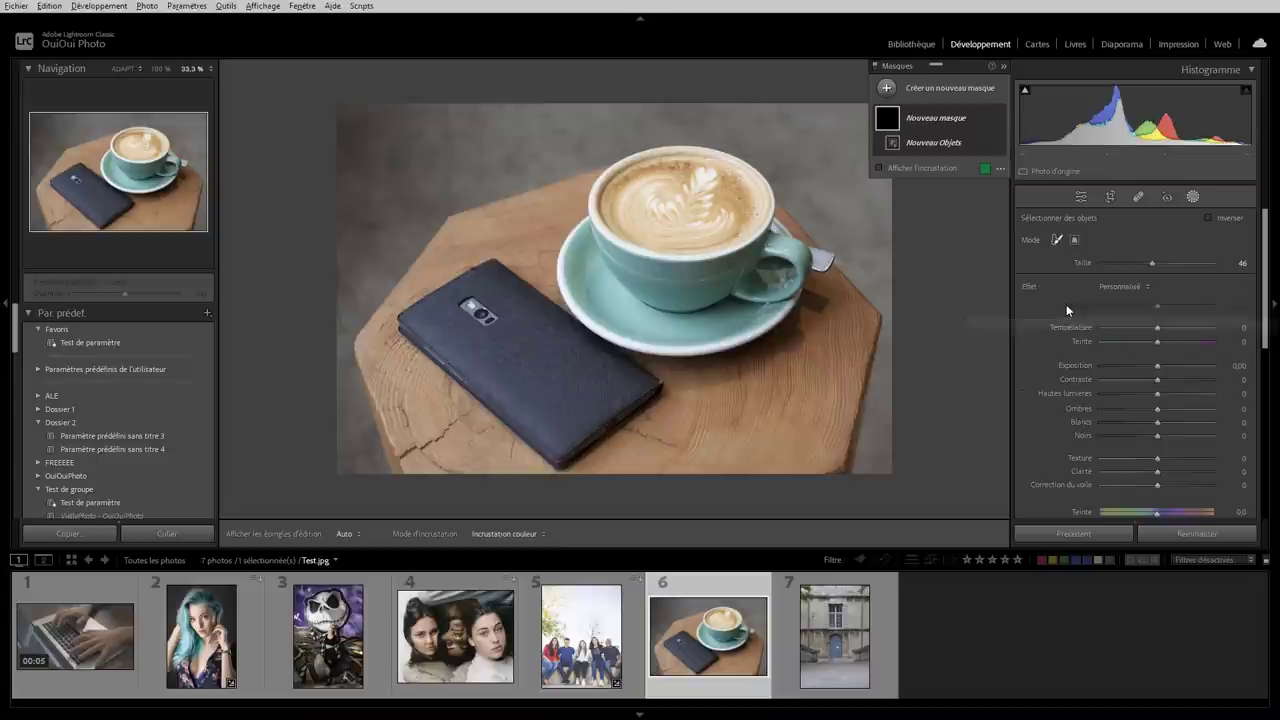
click(1073, 243)
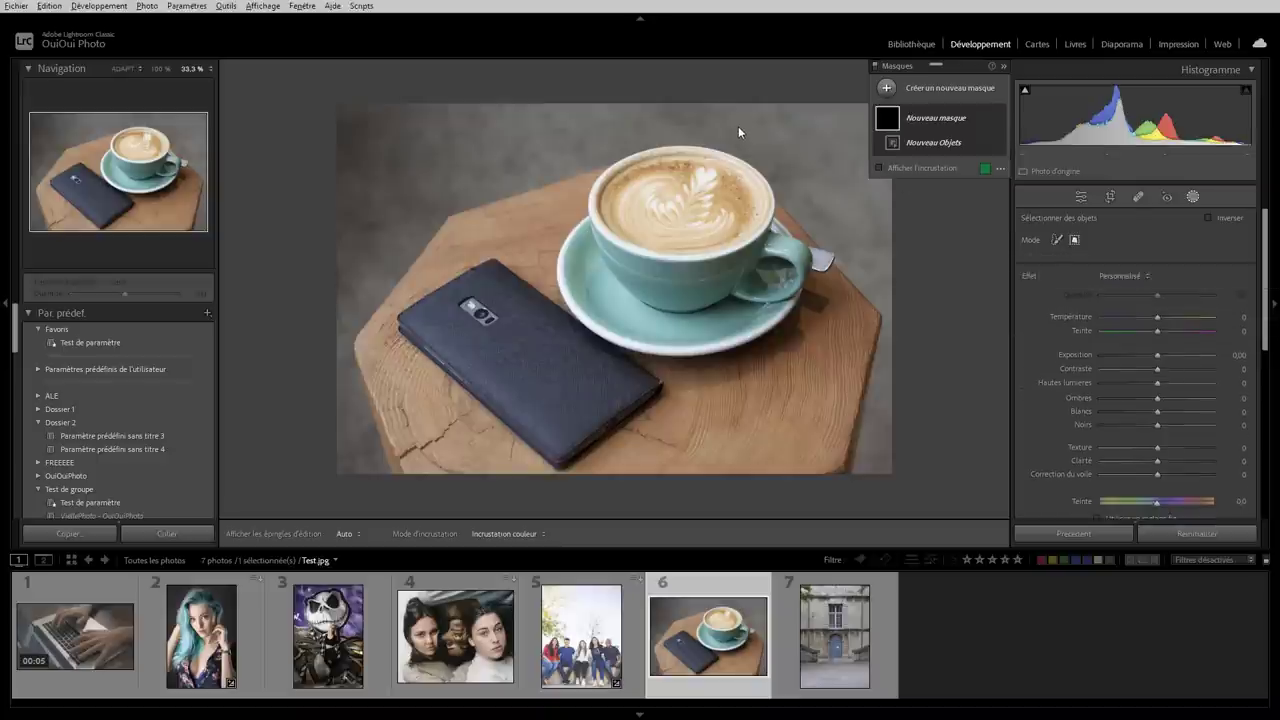
mouse_move(545, 135)
mouse_down()
mouse_move(835, 350)
mouse_move(848, 380)
mouse_up()
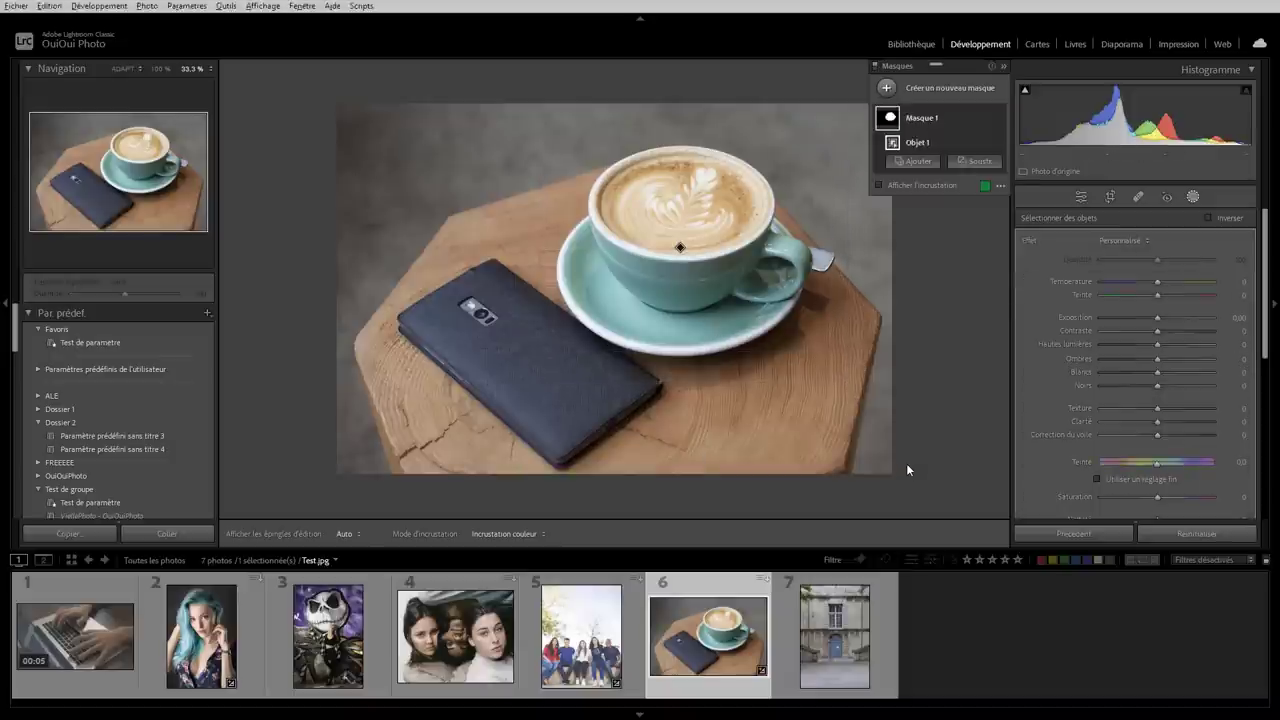
drag(1157, 318, 1081, 319)
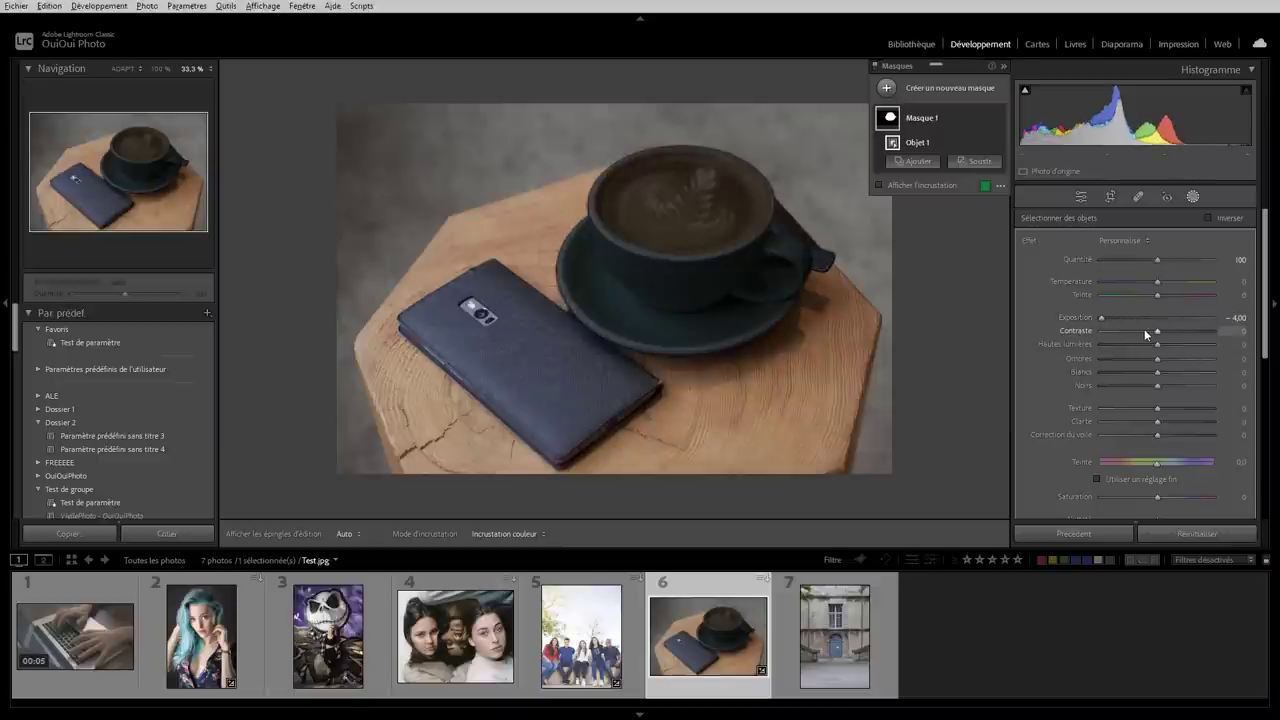
key(ctrl+equal)
key(ctrl+equal)
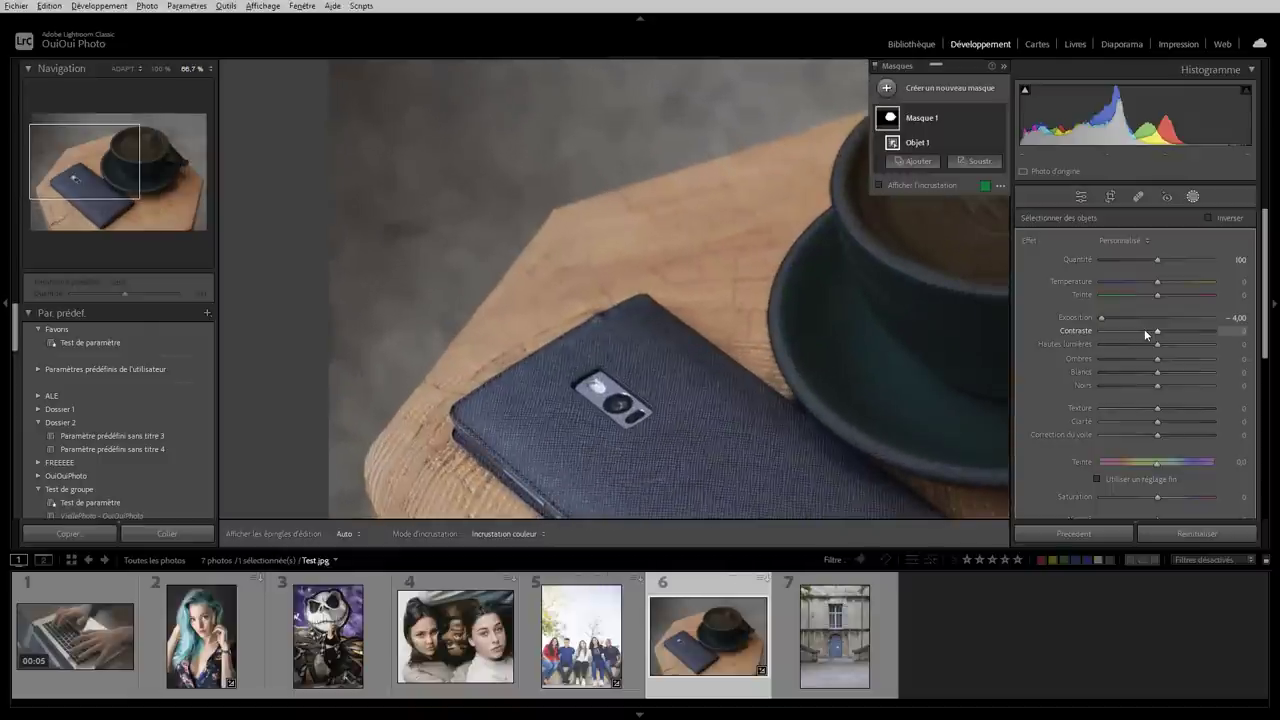
drag(913, 293, 423, 391)
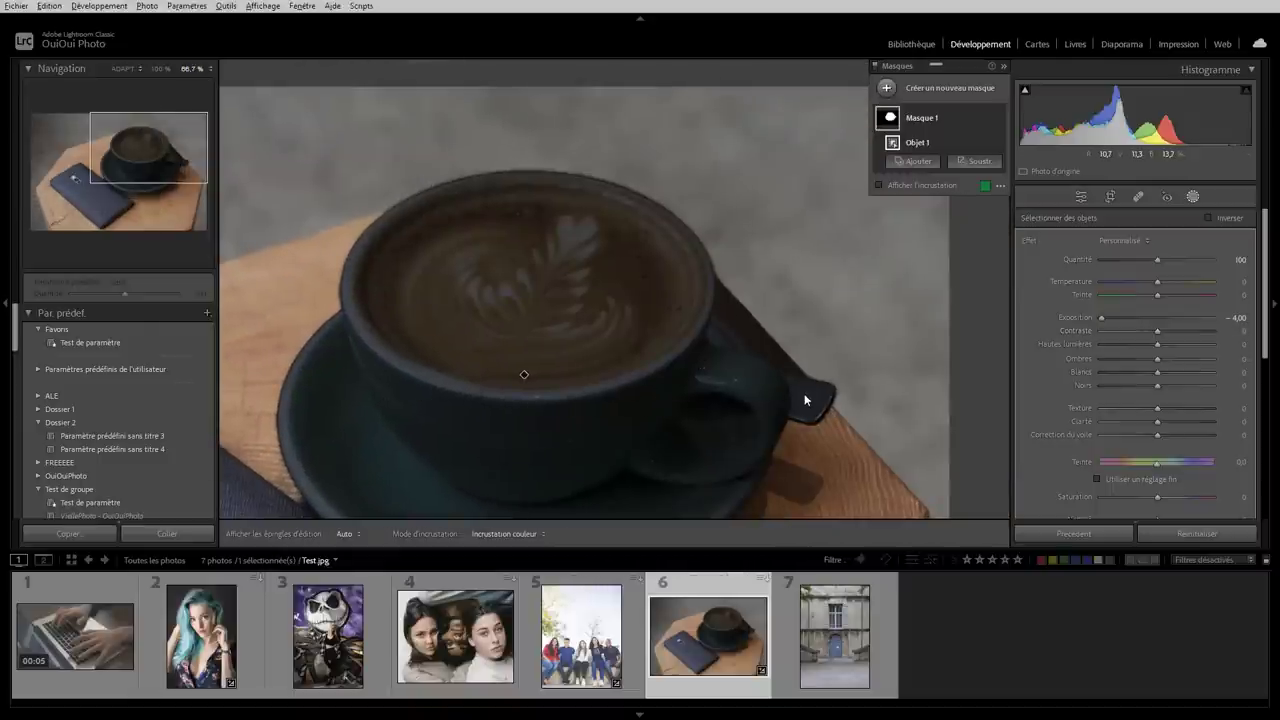
Step: Brush-subtract the cup edge near the handle from the mask, then open the three-women portrait
click(978, 161)
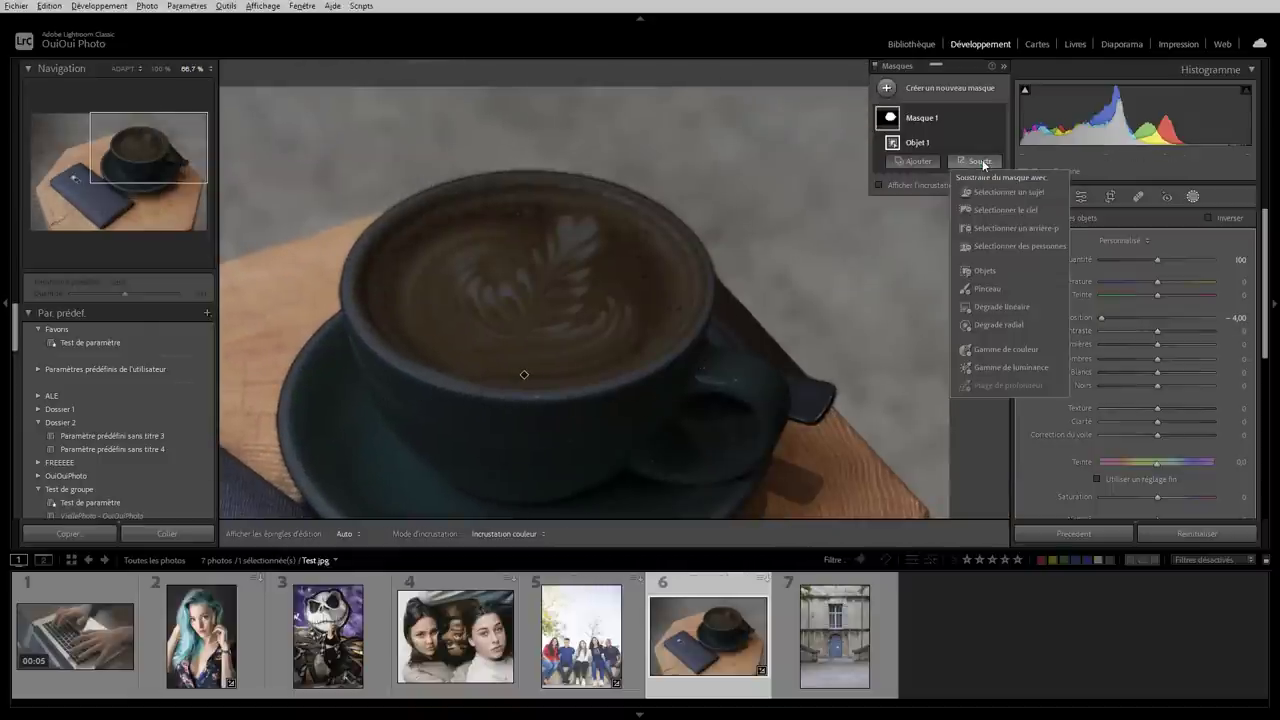
click(993, 287)
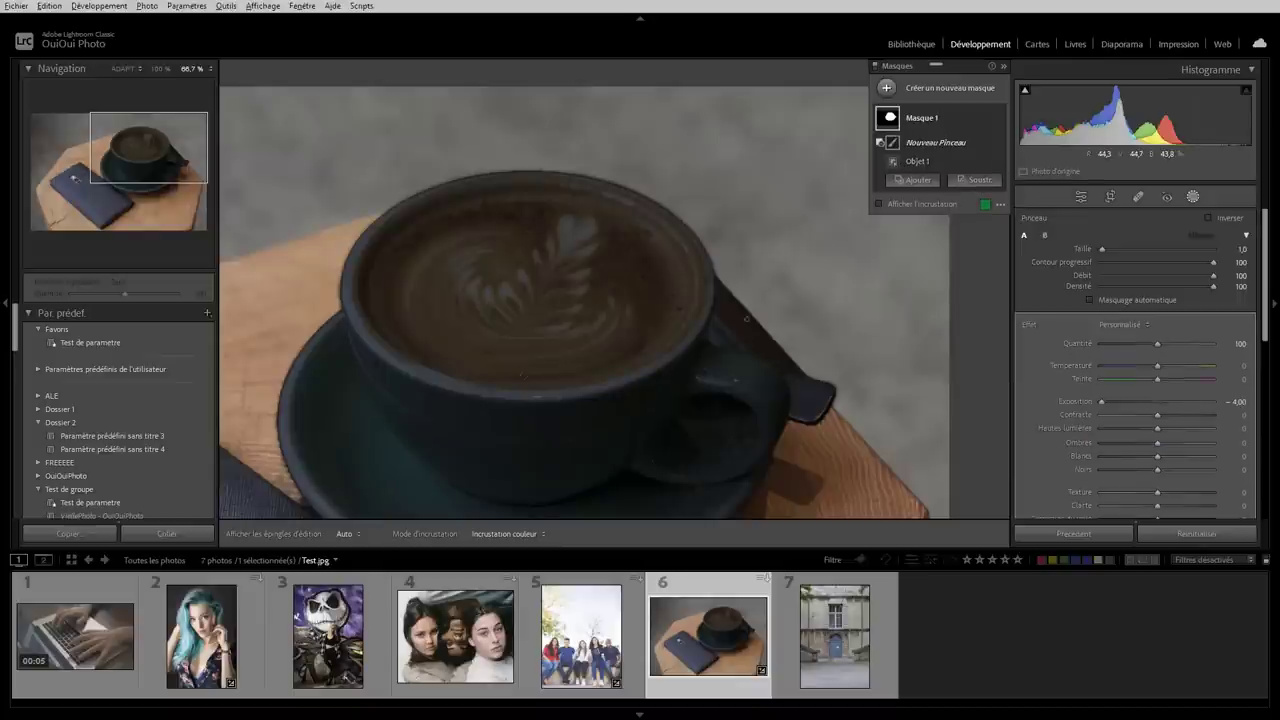
mouse_move(735, 302)
mouse_down()
mouse_move(798, 365)
mouse_move(757, 342)
mouse_move(728, 290)
mouse_up()
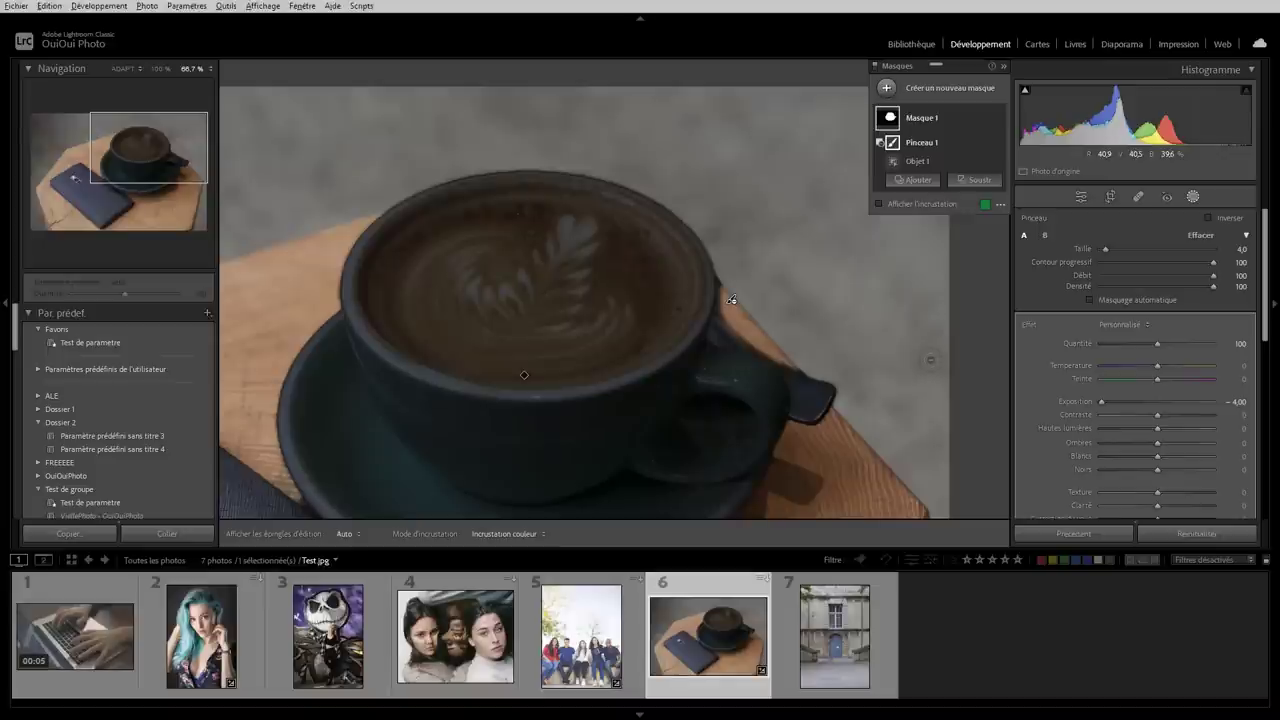
click(474, 588)
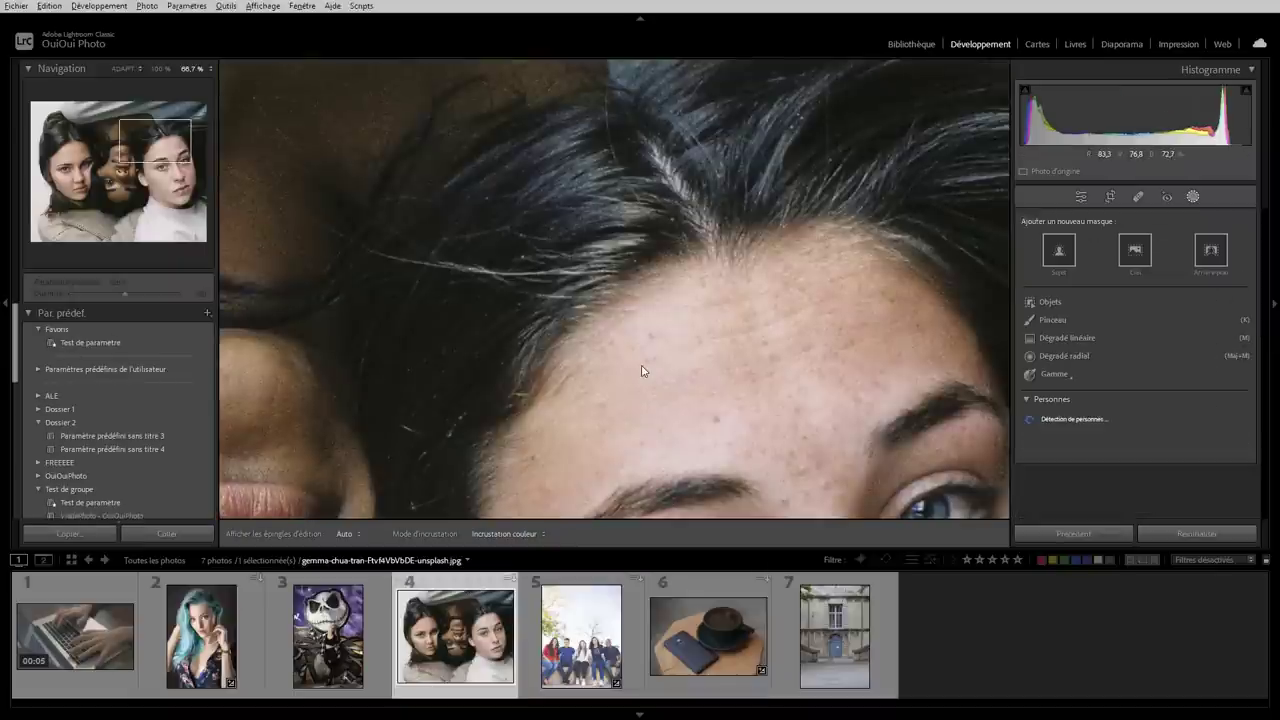
Step: Zoom out to fit the whole three-women portrait while people detection finishes
key(z)
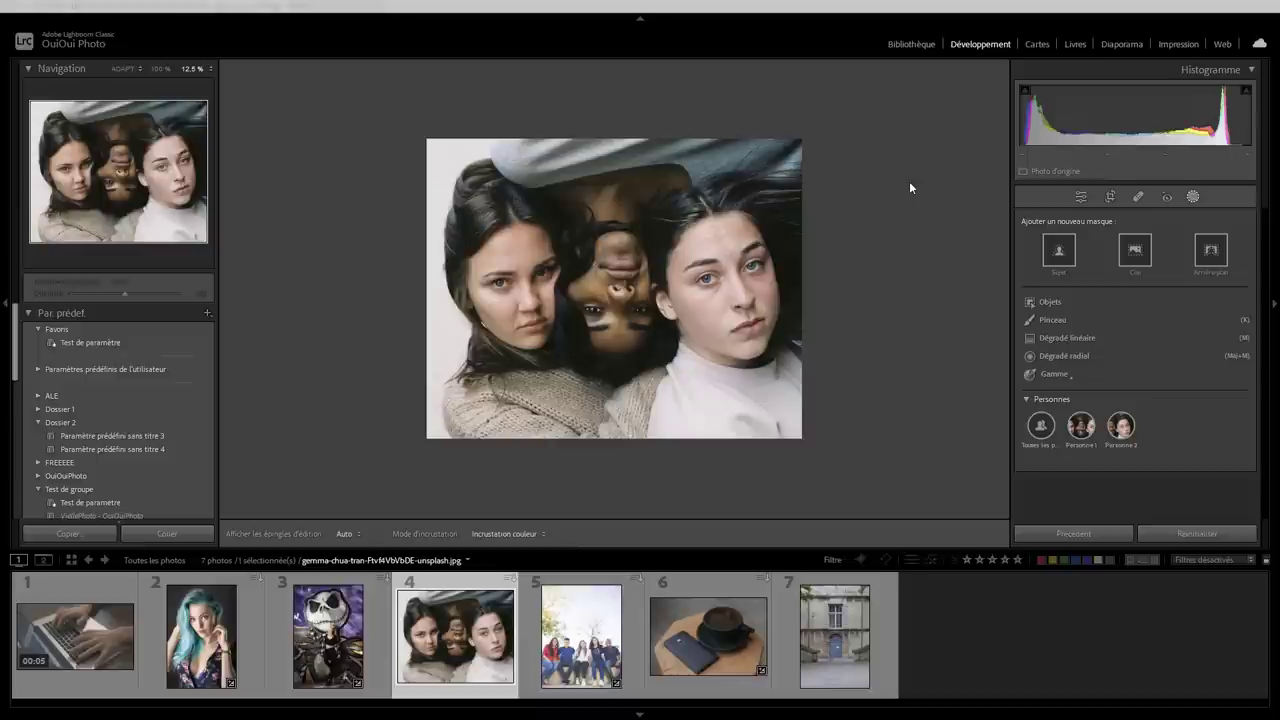
Step: Add a Select Background mask to the five-person bench photo and zoom in to check its edges
click(580, 640)
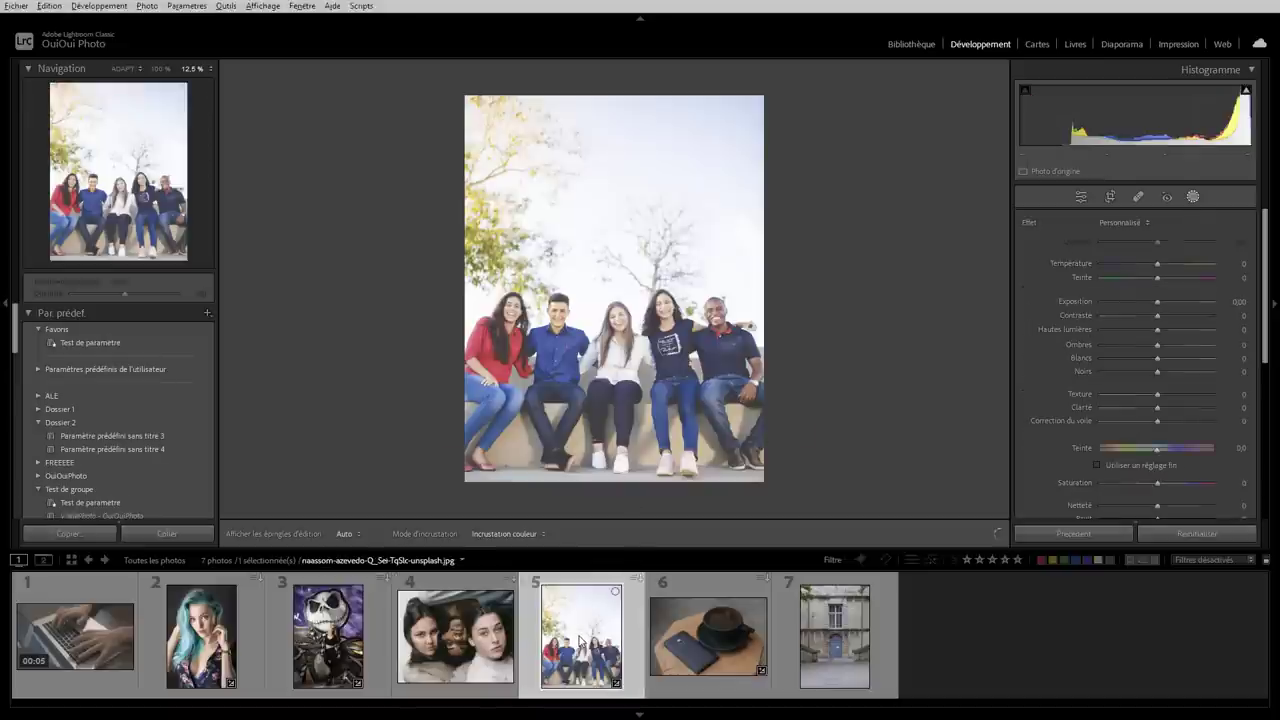
key(shift+w)
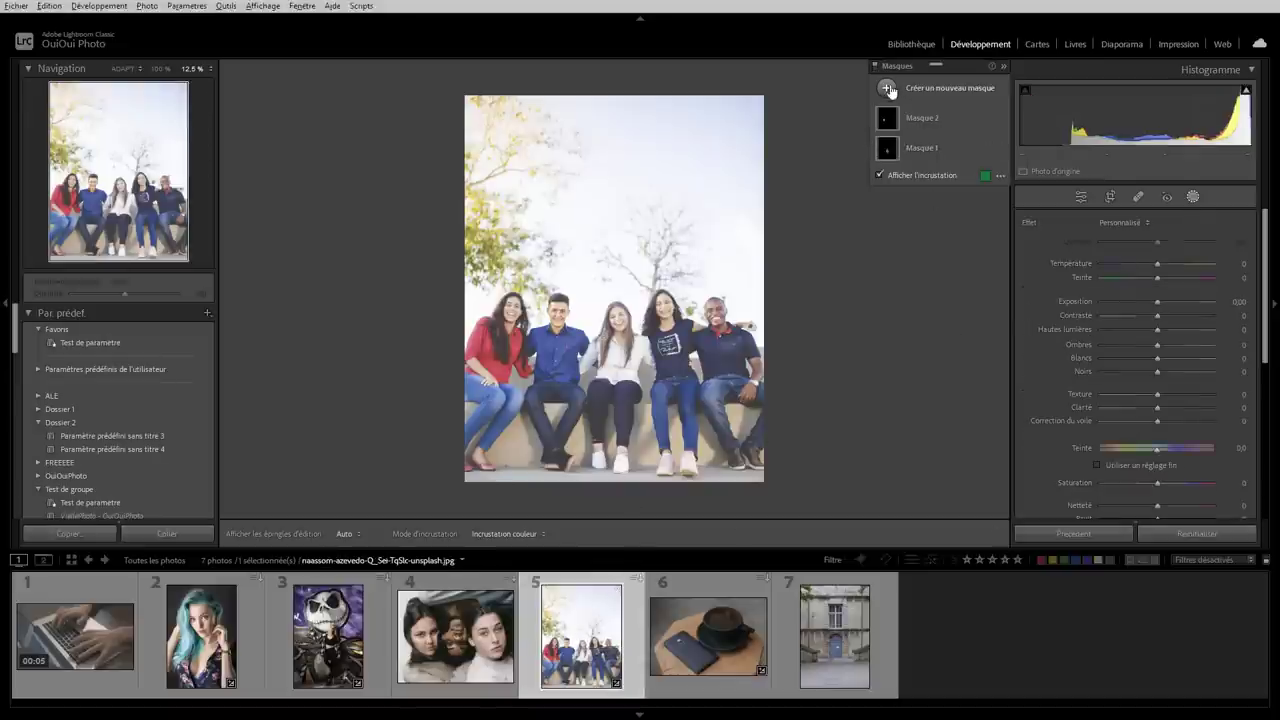
click(889, 89)
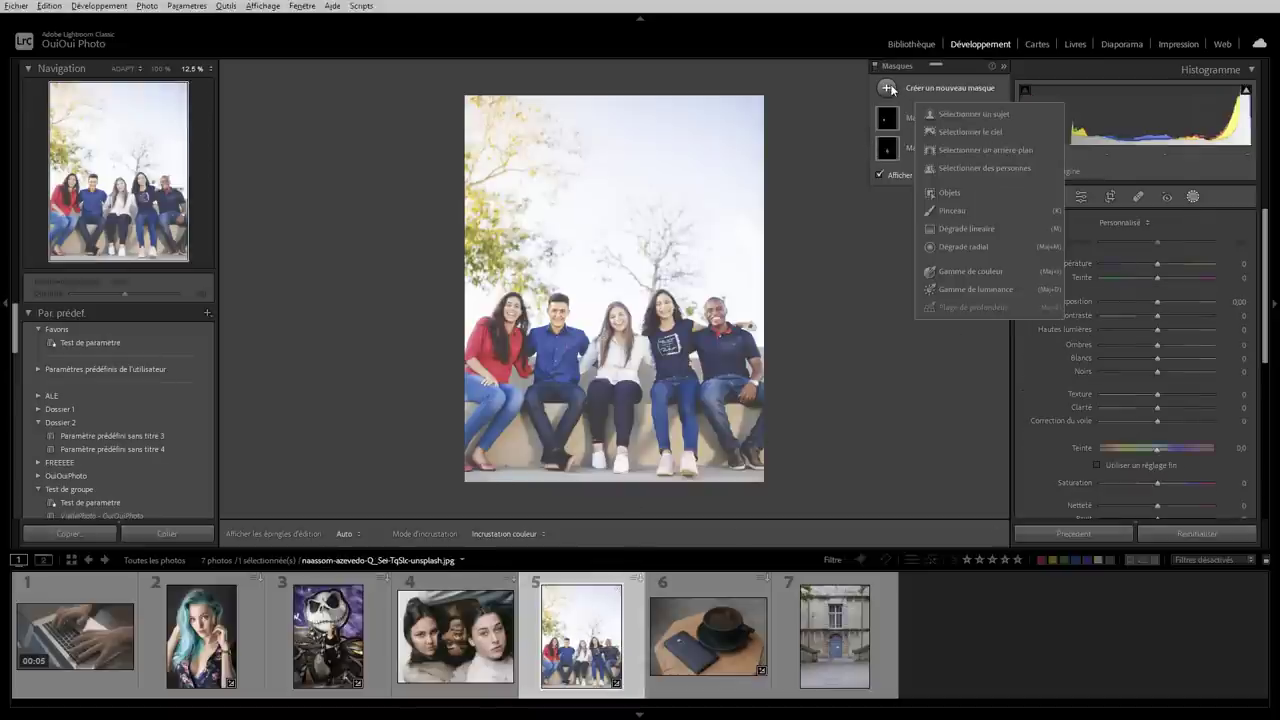
click(970, 149)
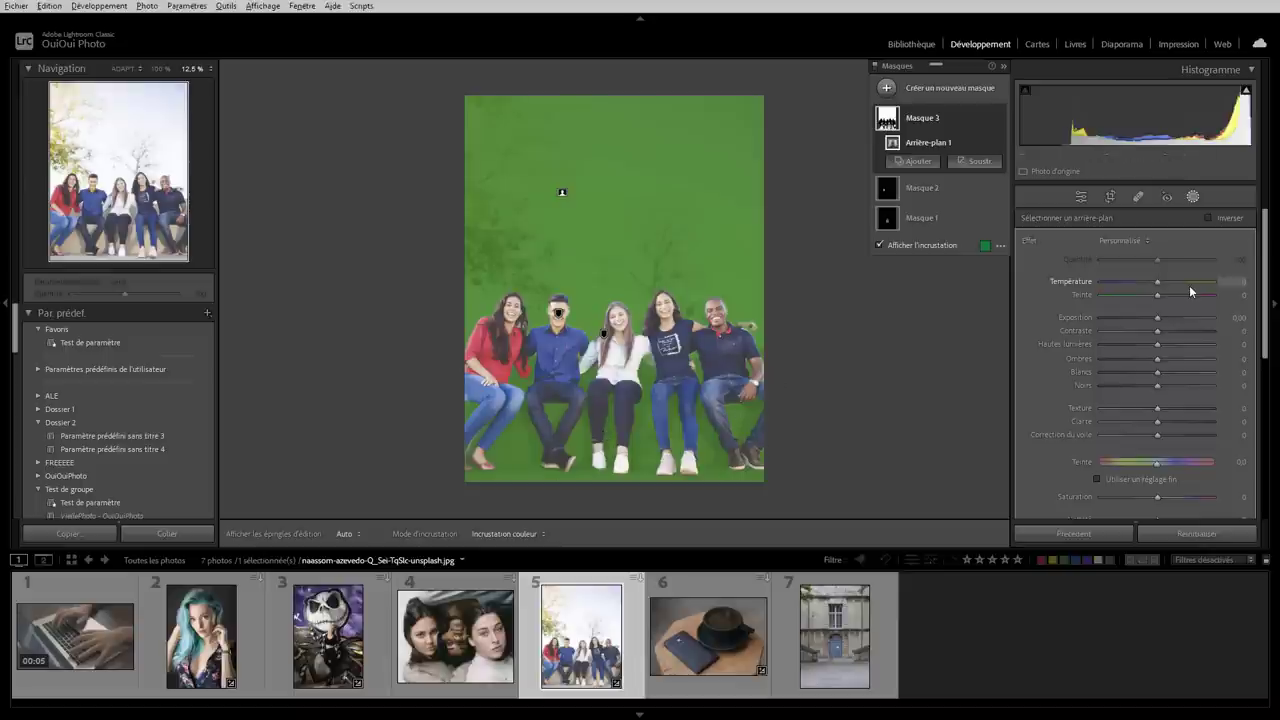
key(ctrl+equal)
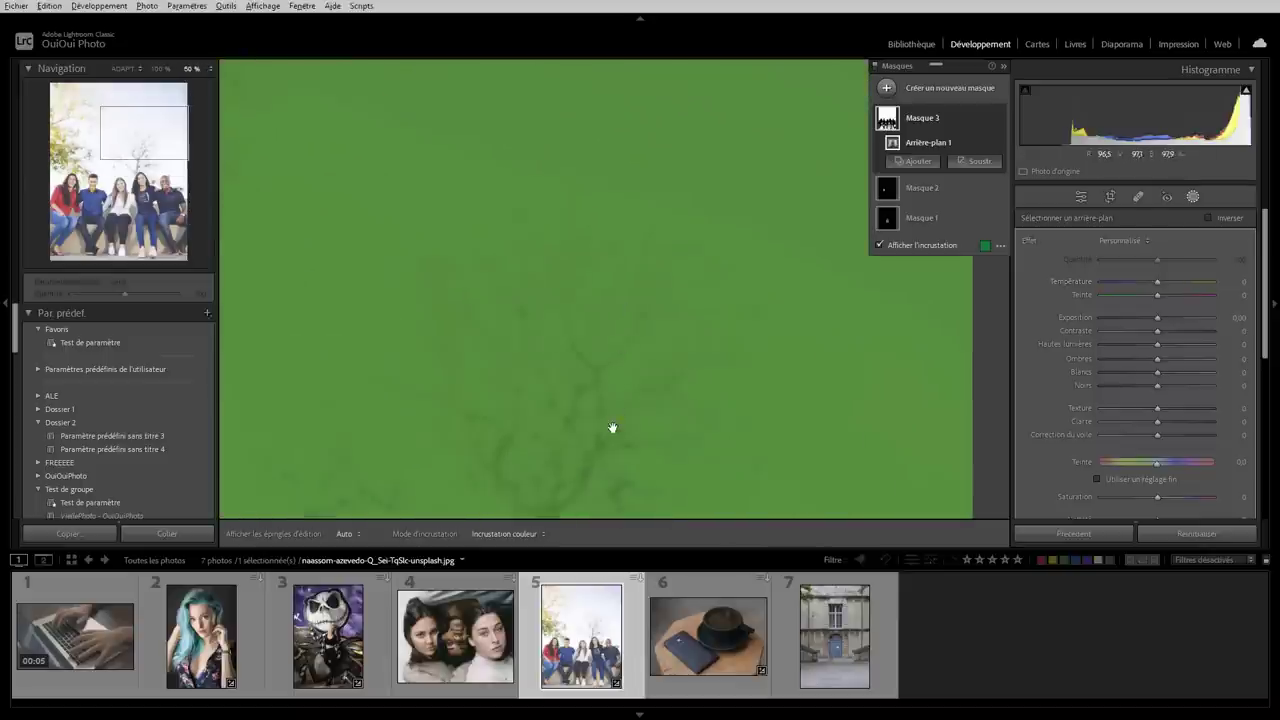
scroll(613, 428, down, 5)
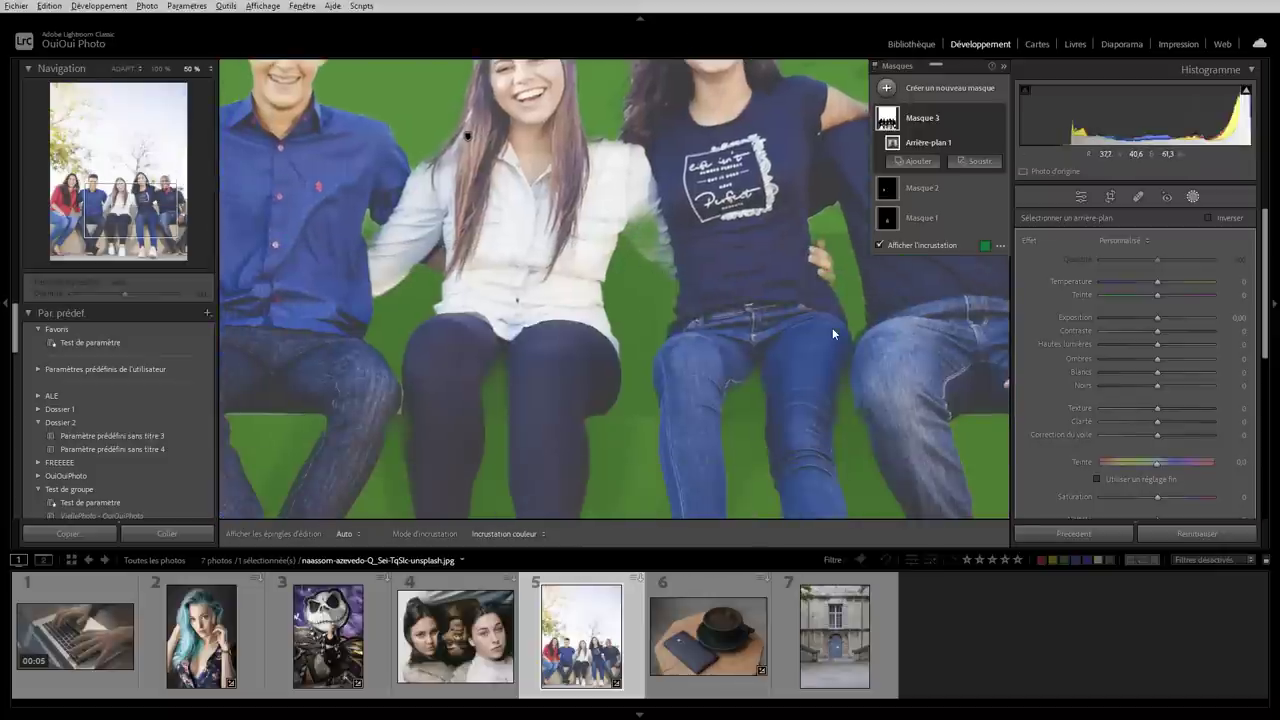
key(ctrl+minus)
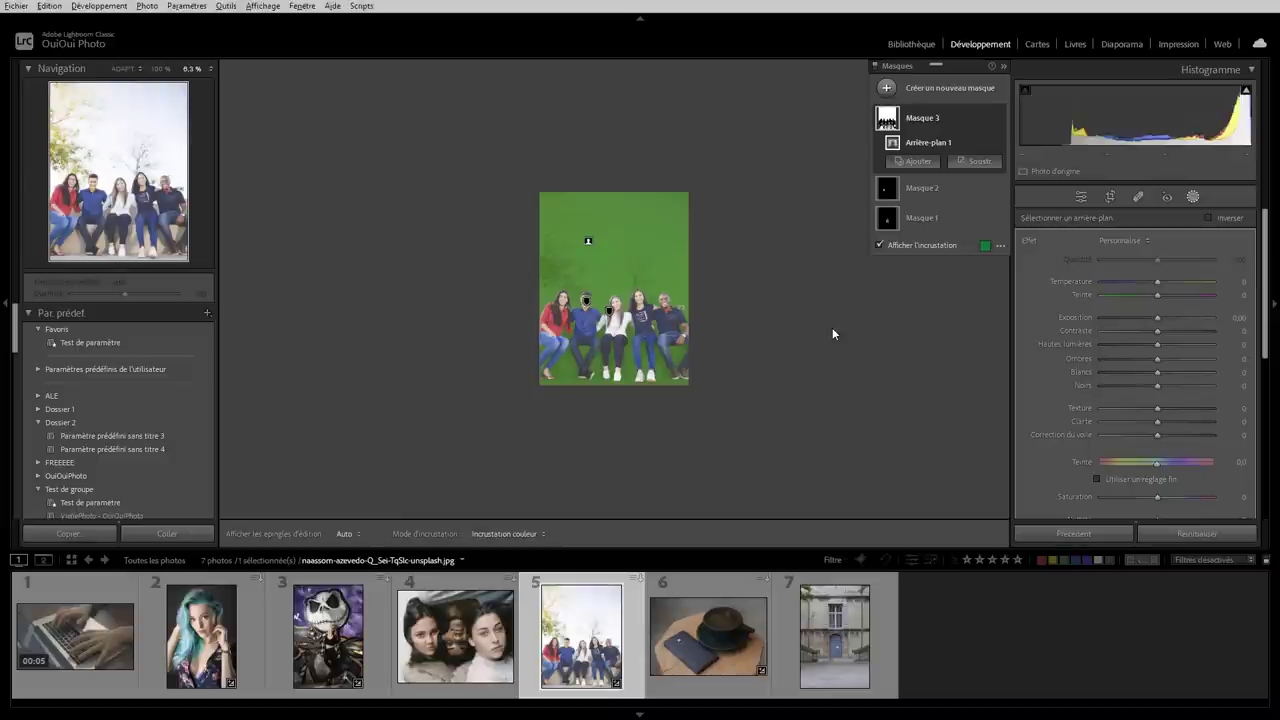
Step: Create a Select People mask on the group photo, detecting Personne 1 to Personne 5
click(887, 90)
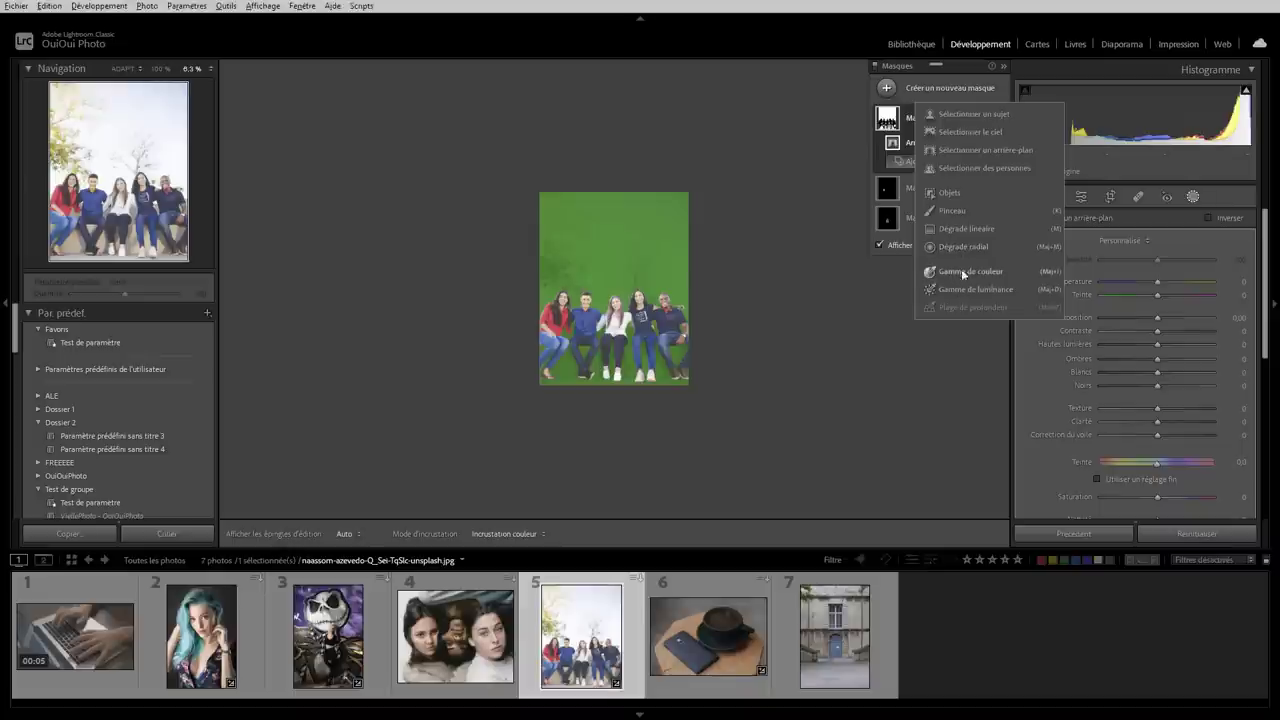
click(960, 175)
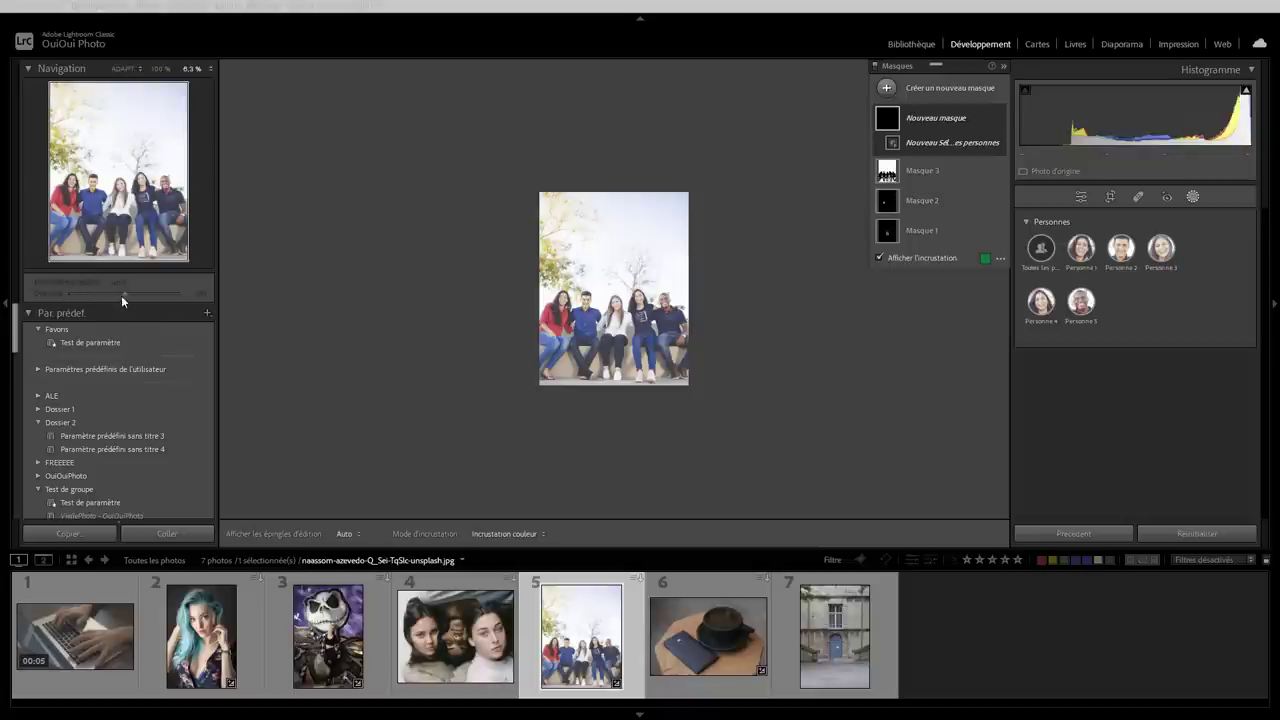
Step: Apply the PB01 preset from Portraits : noir et blanc to the blue-haired portrait
click(204, 652)
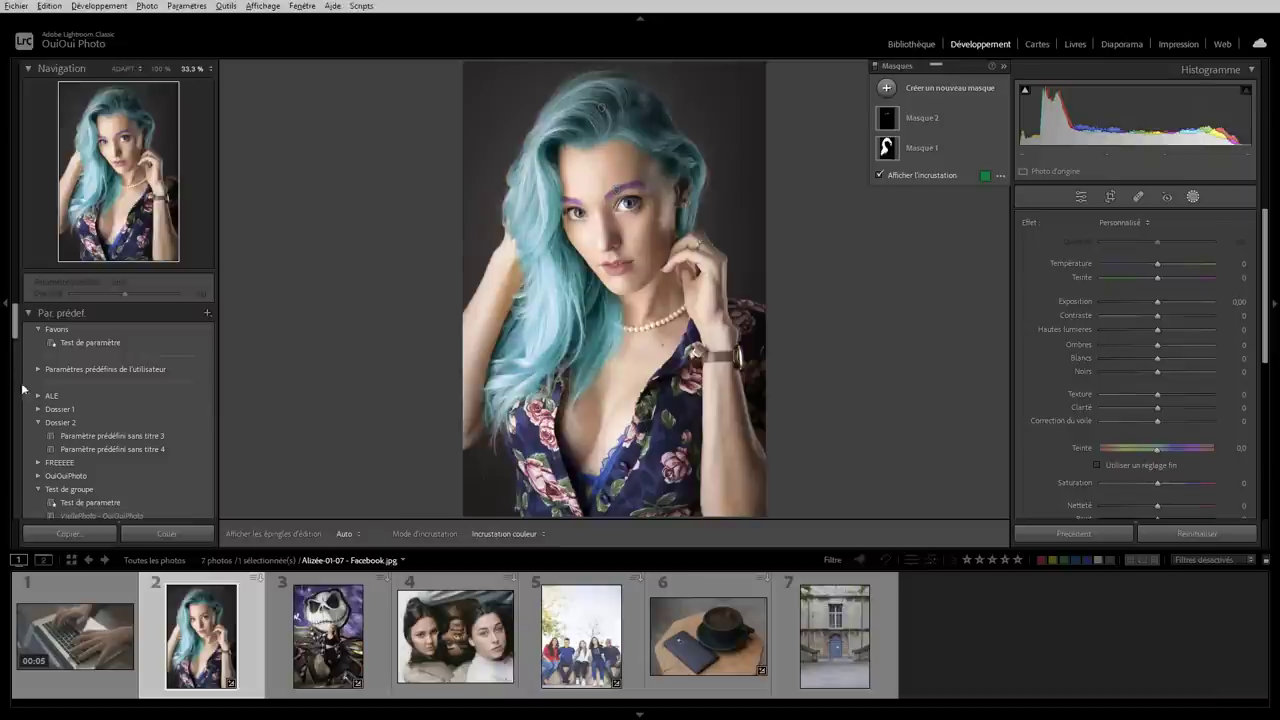
drag(17, 336, 19, 366)
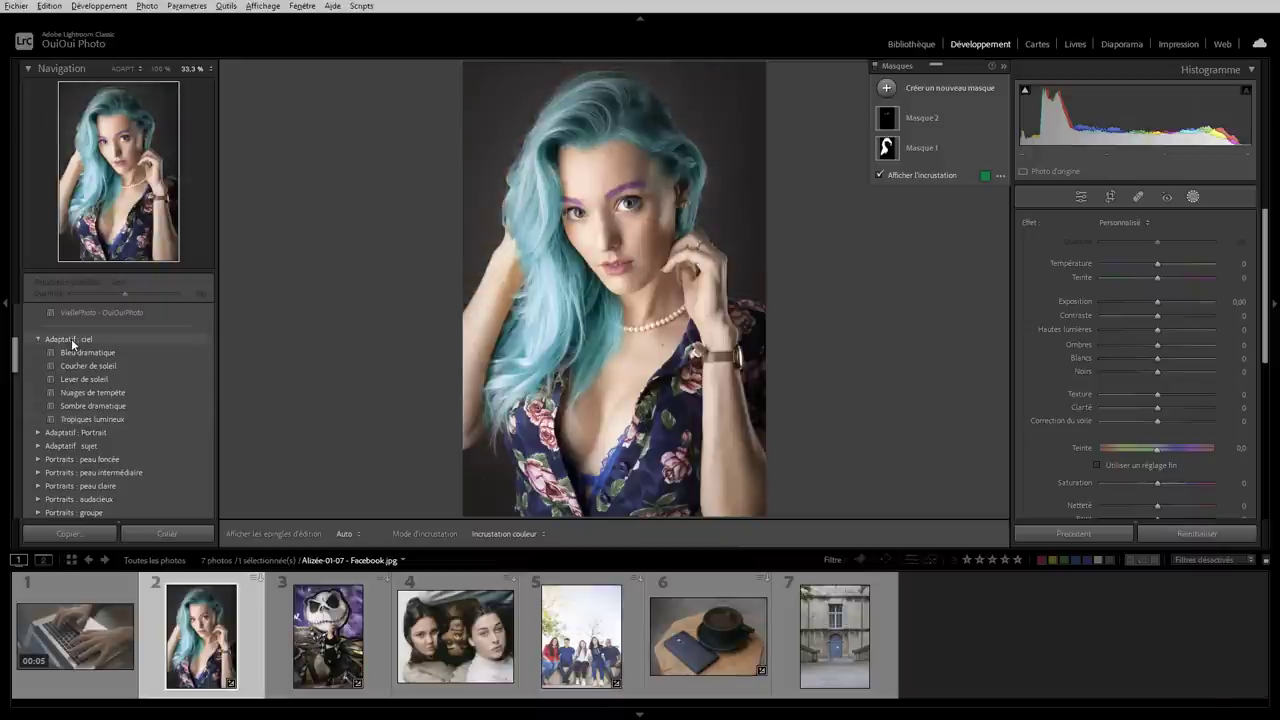
drag(18, 366, 14, 383)
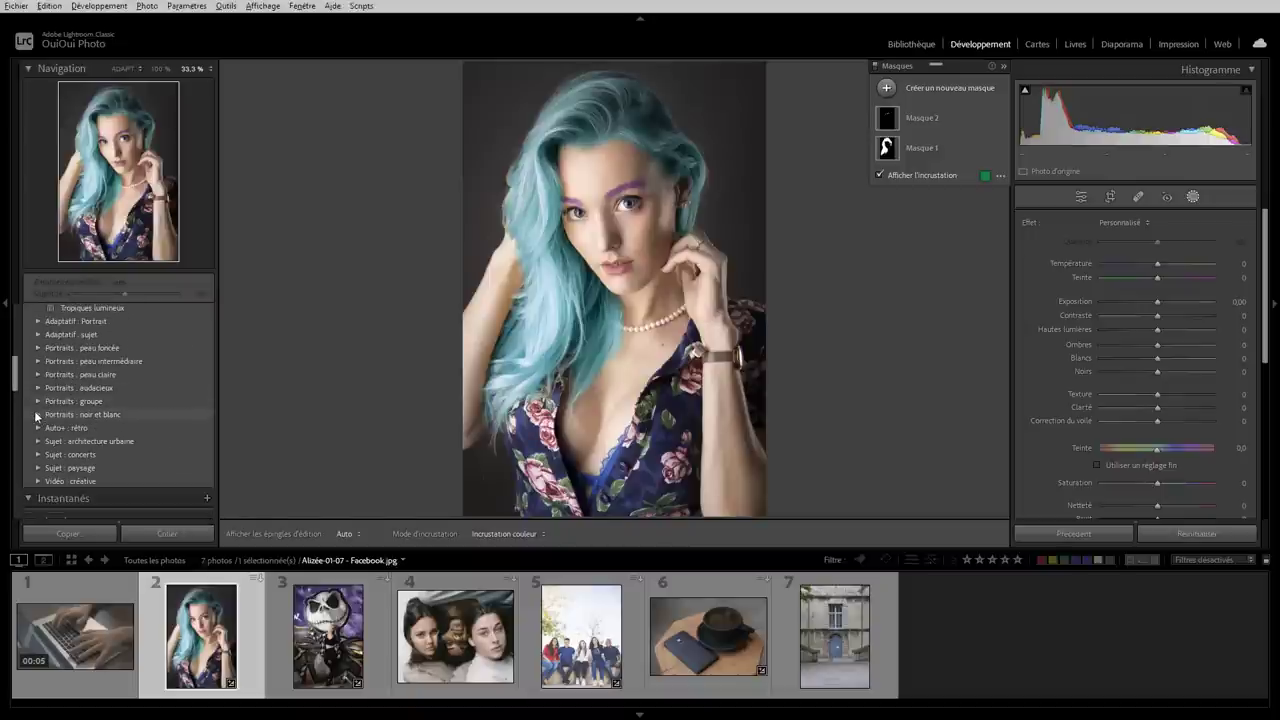
click(37, 414)
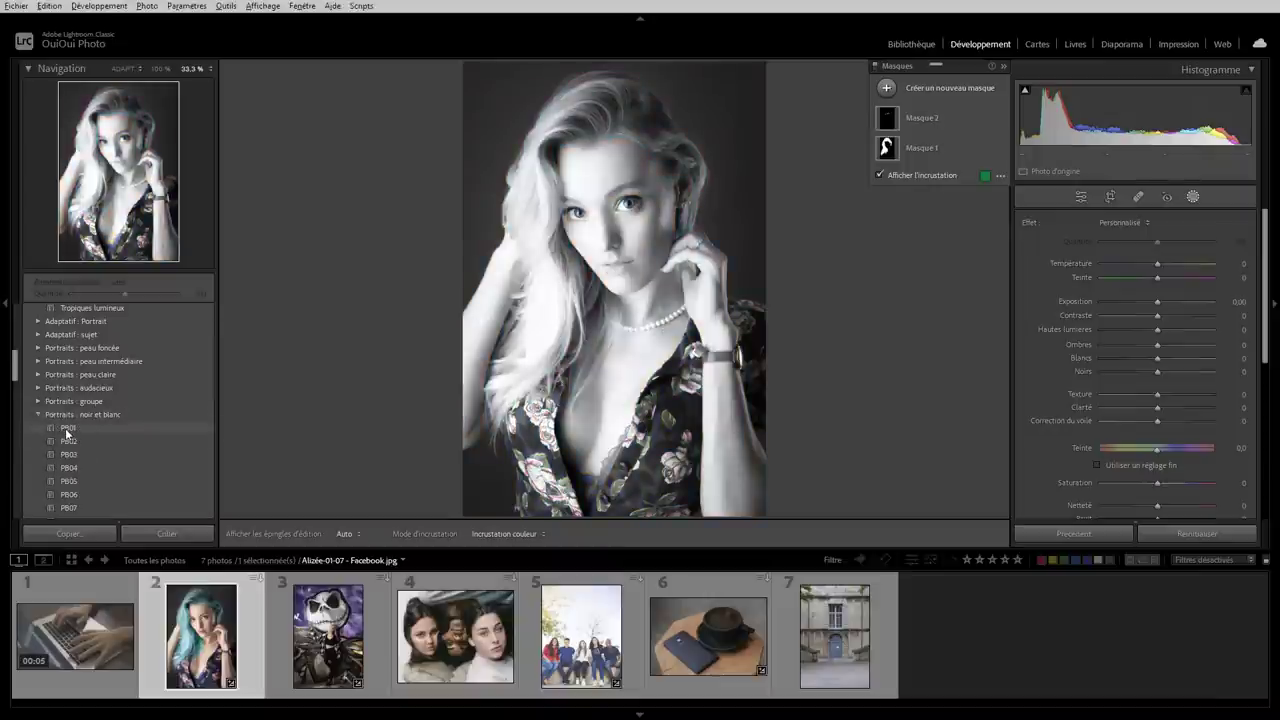
click(65, 428)
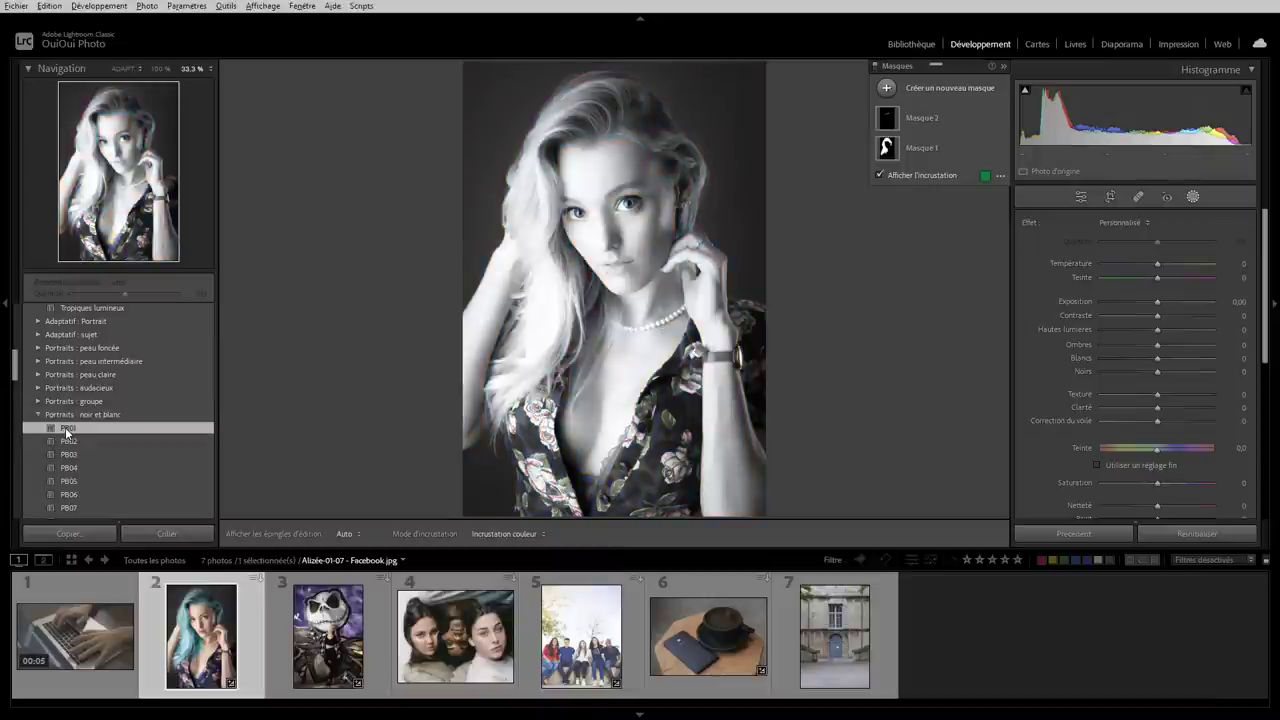
Step: Drop PB01's amount to zero, raise it again, then reset the photo to its original state
mouse_move(125, 293)
mouse_down()
mouse_move(59, 294)
mouse_move(162, 297)
mouse_move(71, 297)
mouse_up()
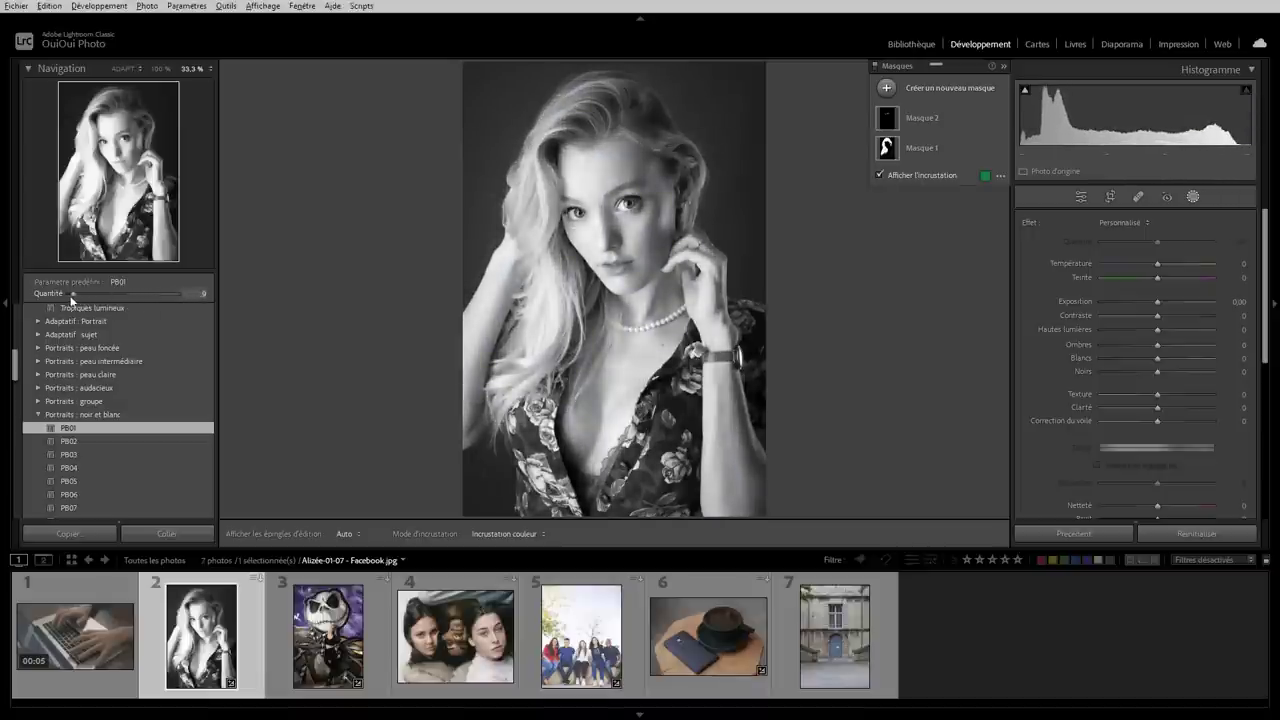
mouse_move(71, 297)
mouse_down()
mouse_move(136, 293)
mouse_move(113, 294)
mouse_up()
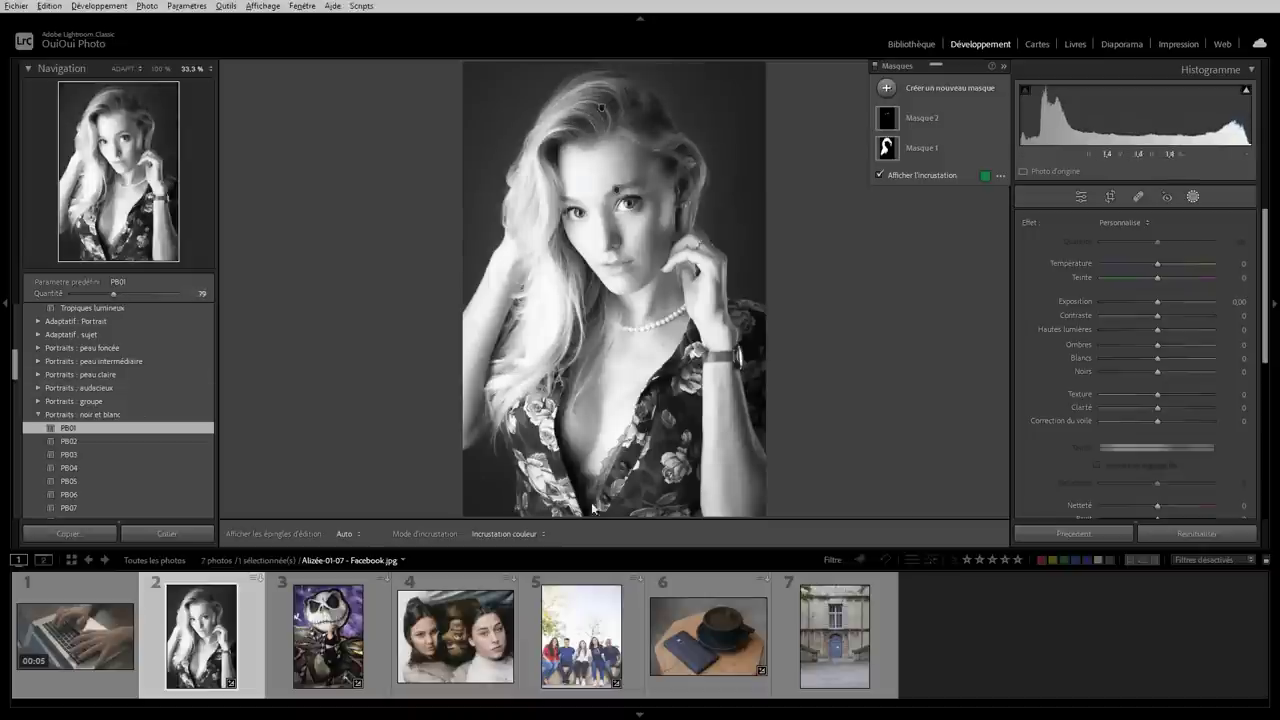
click(1197, 533)
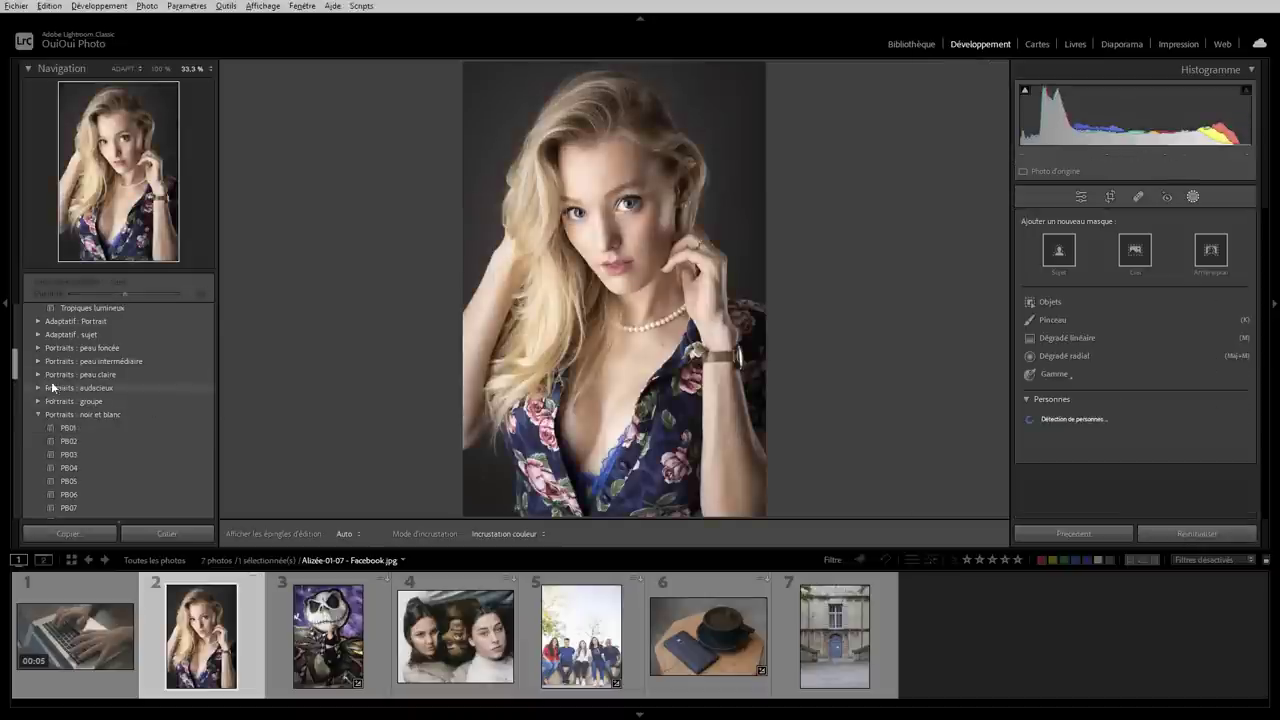
Step: Apply the PL01 preset from Portraits : peau claire and set its amount to 199
click(39, 374)
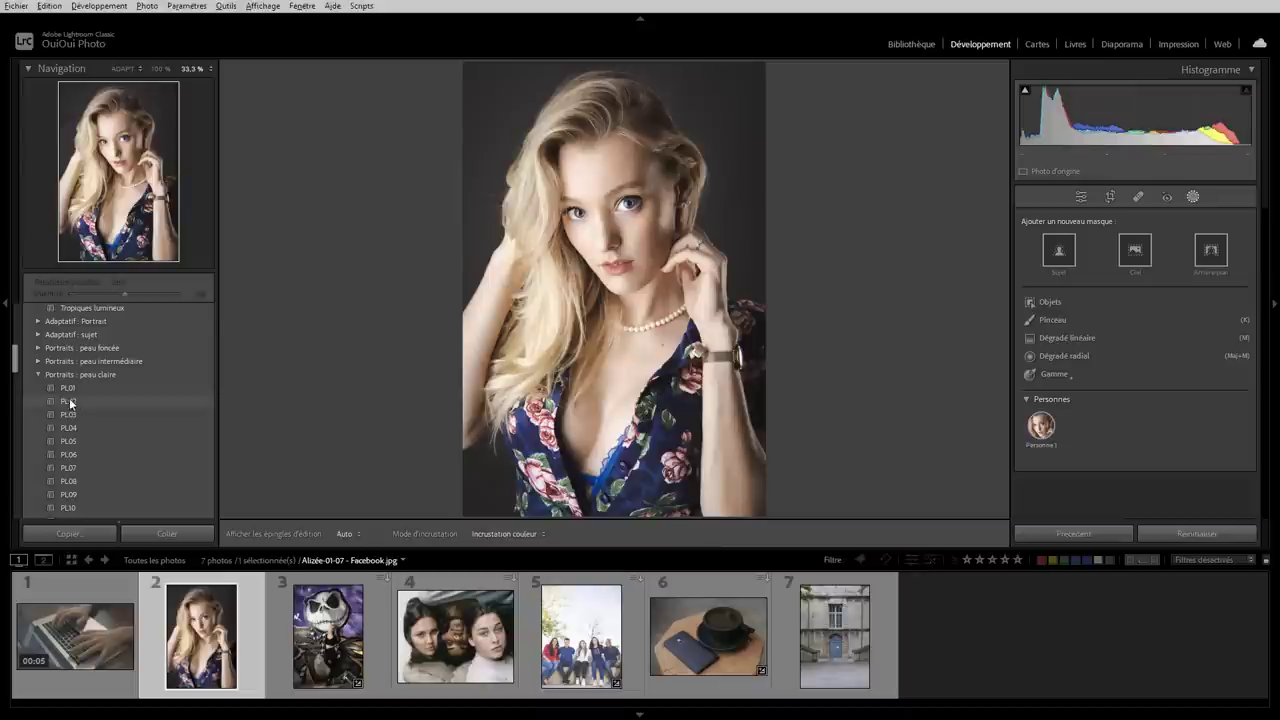
click(64, 387)
mouse_move(125, 297)
mouse_down()
mouse_move(35, 300)
mouse_move(175, 301)
mouse_up()
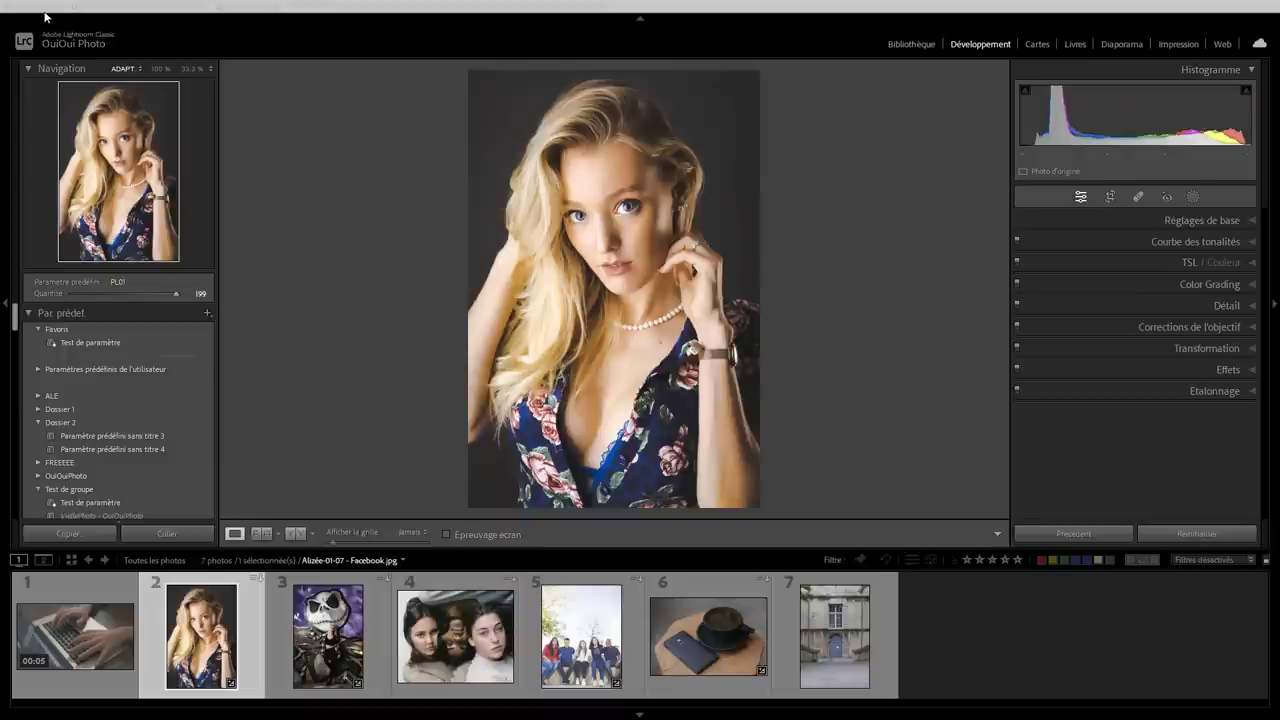
Step: Enable 'Swap Develop left and right panel groups only' in Interface preferences and restart Lightroom Classic
click(49, 6)
click(118, 222)
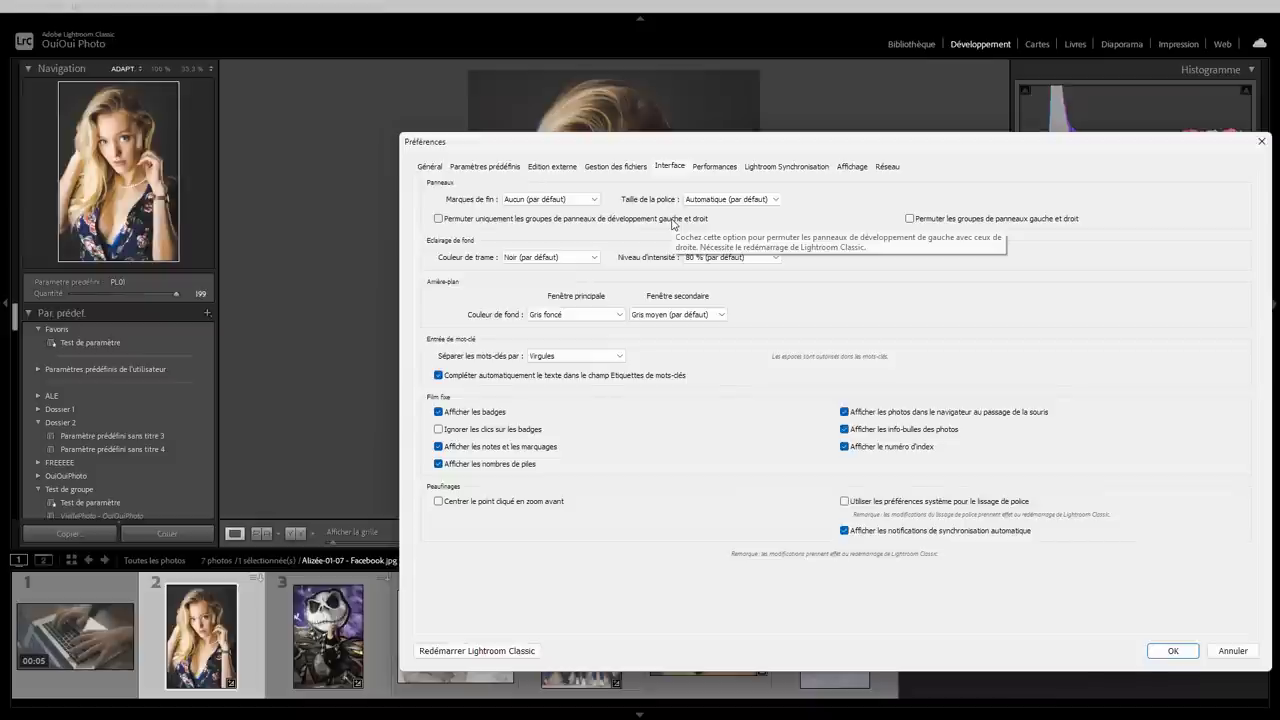
mouse_move(966, 225)
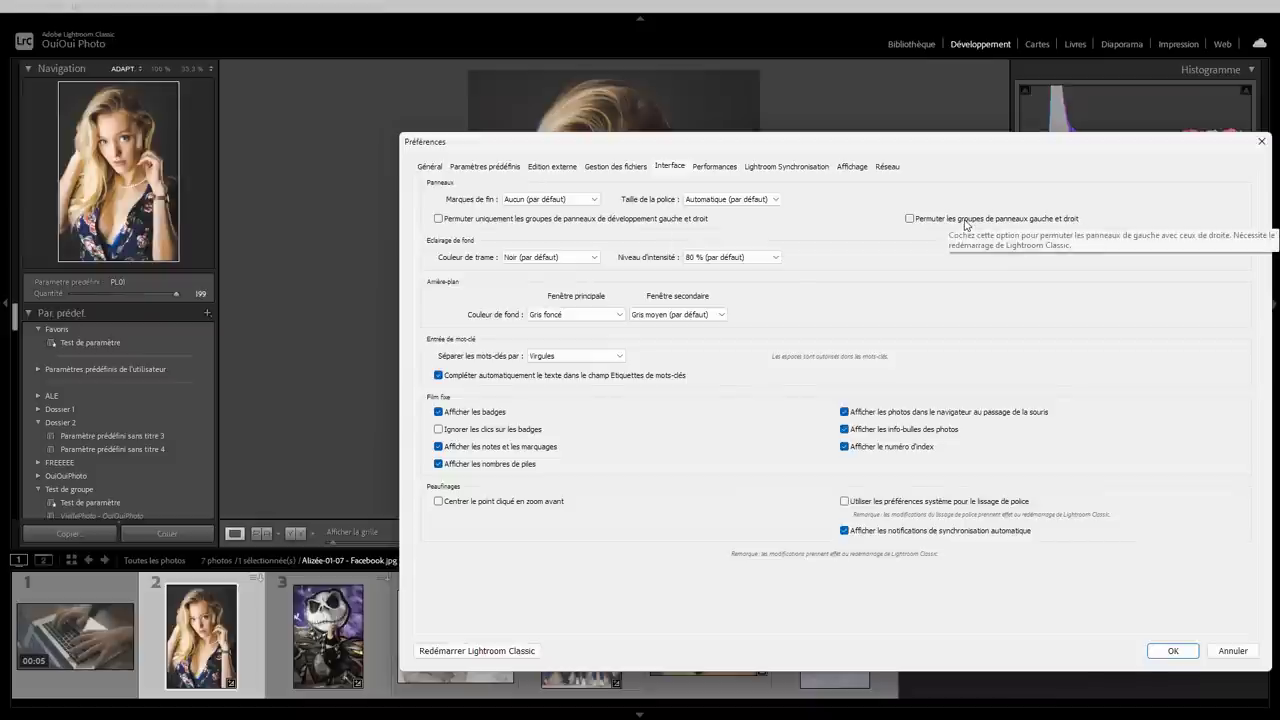
click(439, 219)
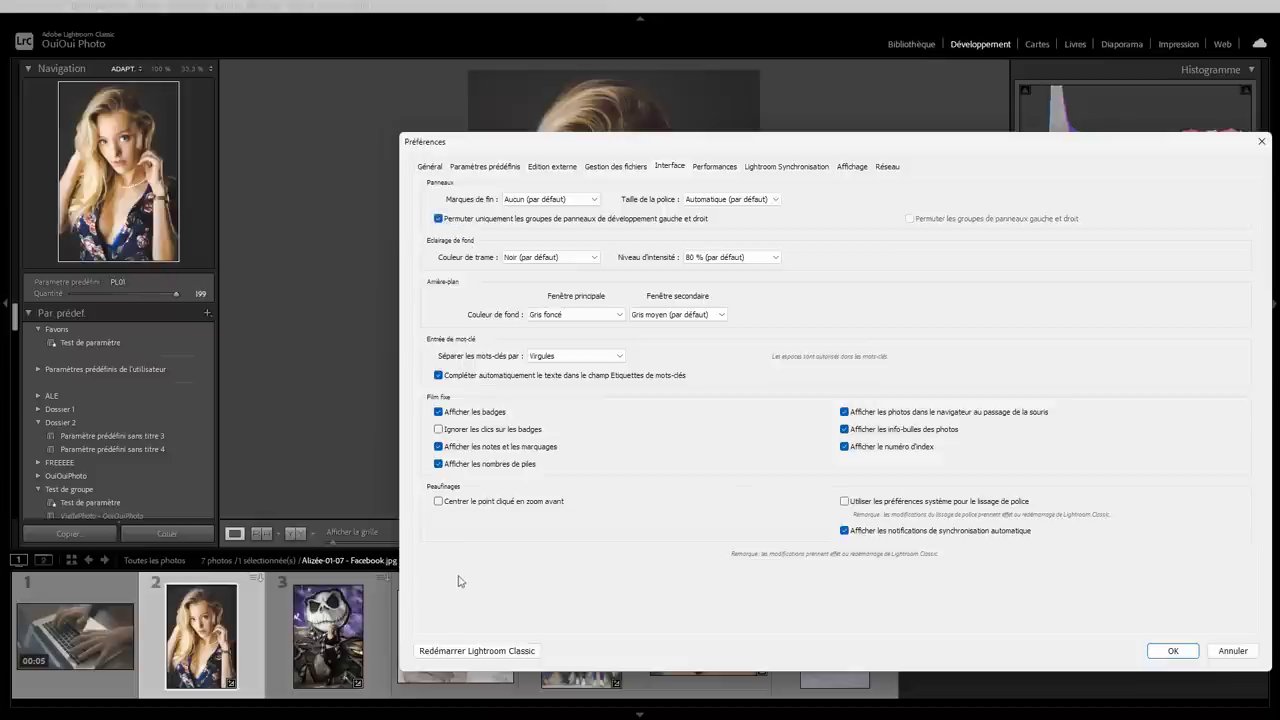
click(506, 654)
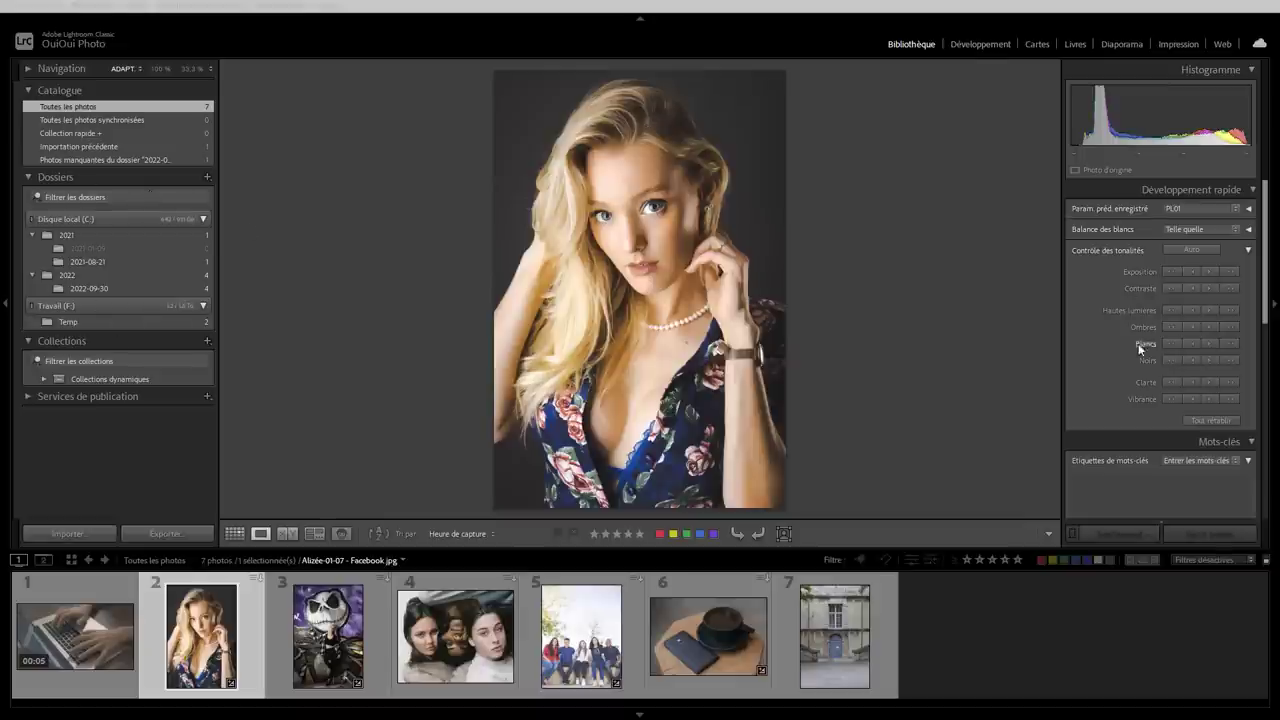
Step: Switch to the Develop module, now showing the swapped left and right panels
click(980, 44)
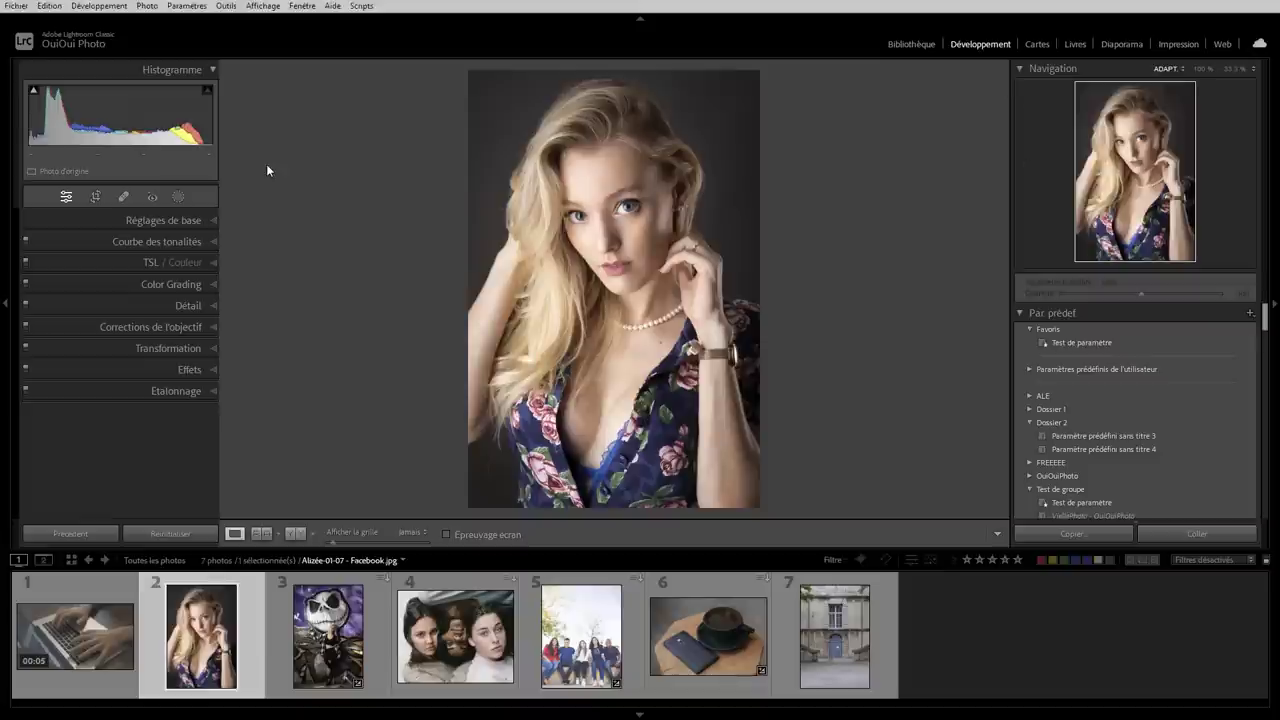
Step: Open the masking tools in the swapped left panel, pick Personne 1, then cancel the person mask
click(123, 198)
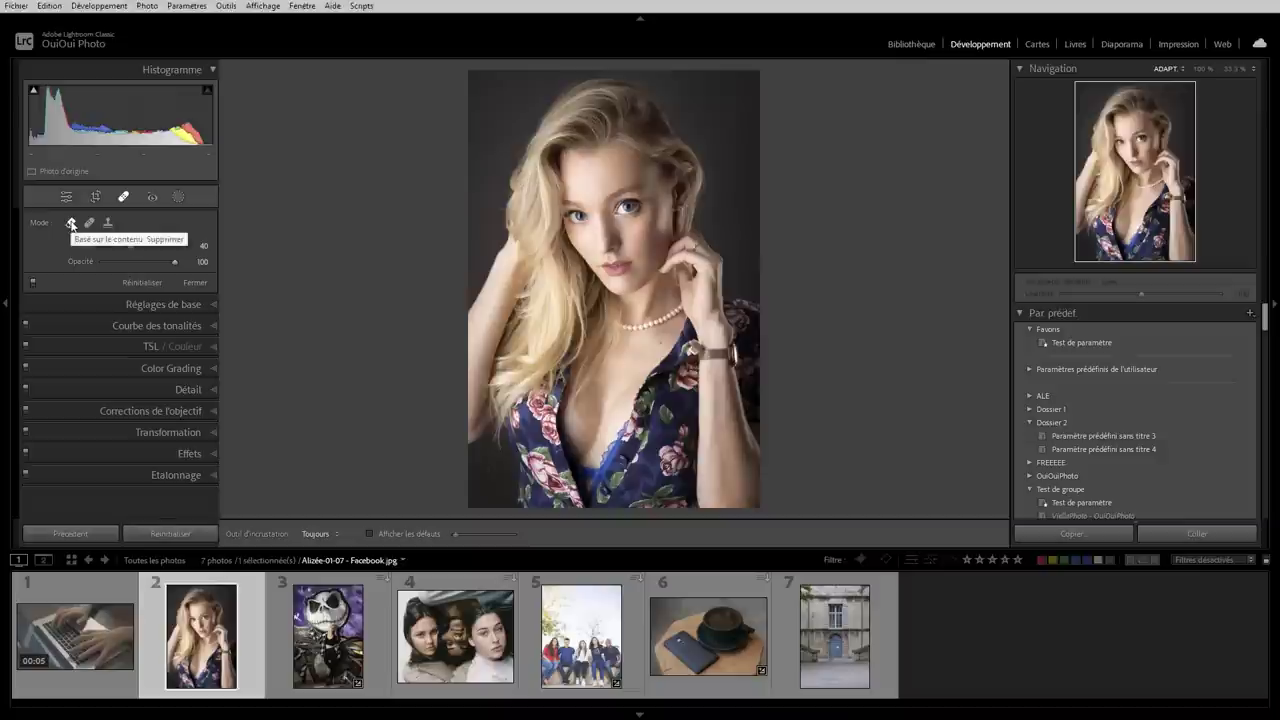
click(179, 197)
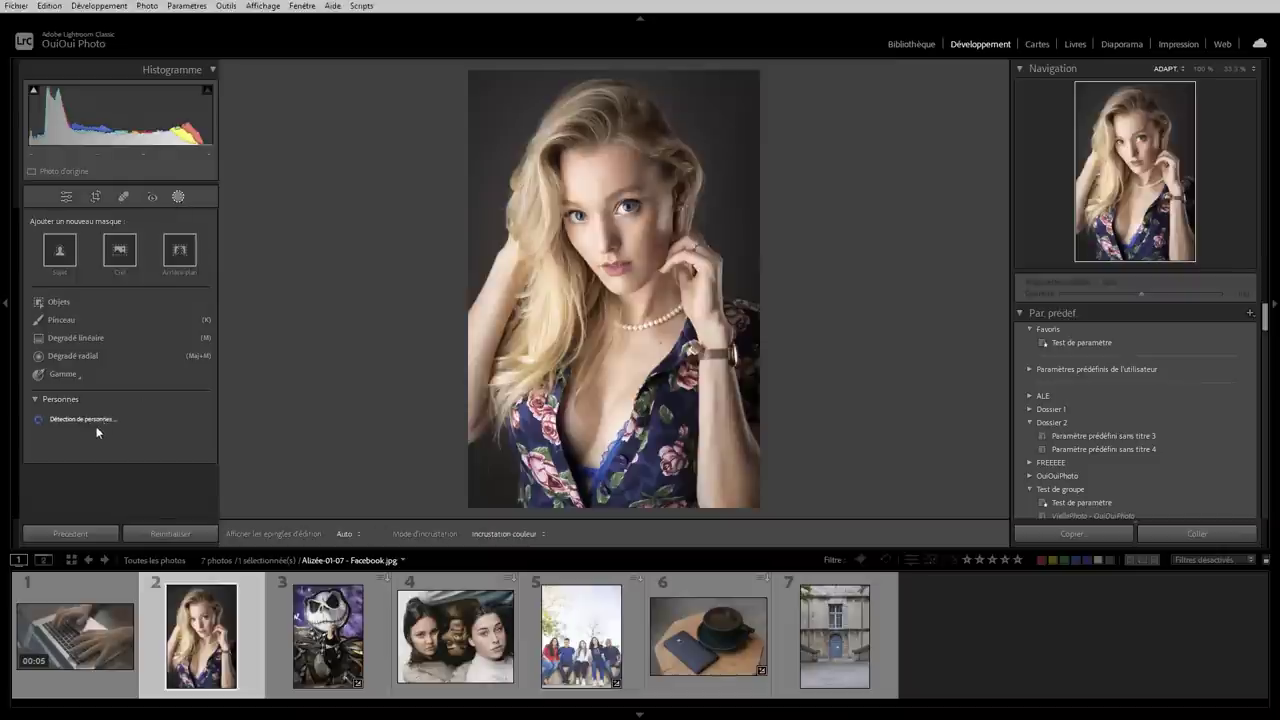
click(52, 426)
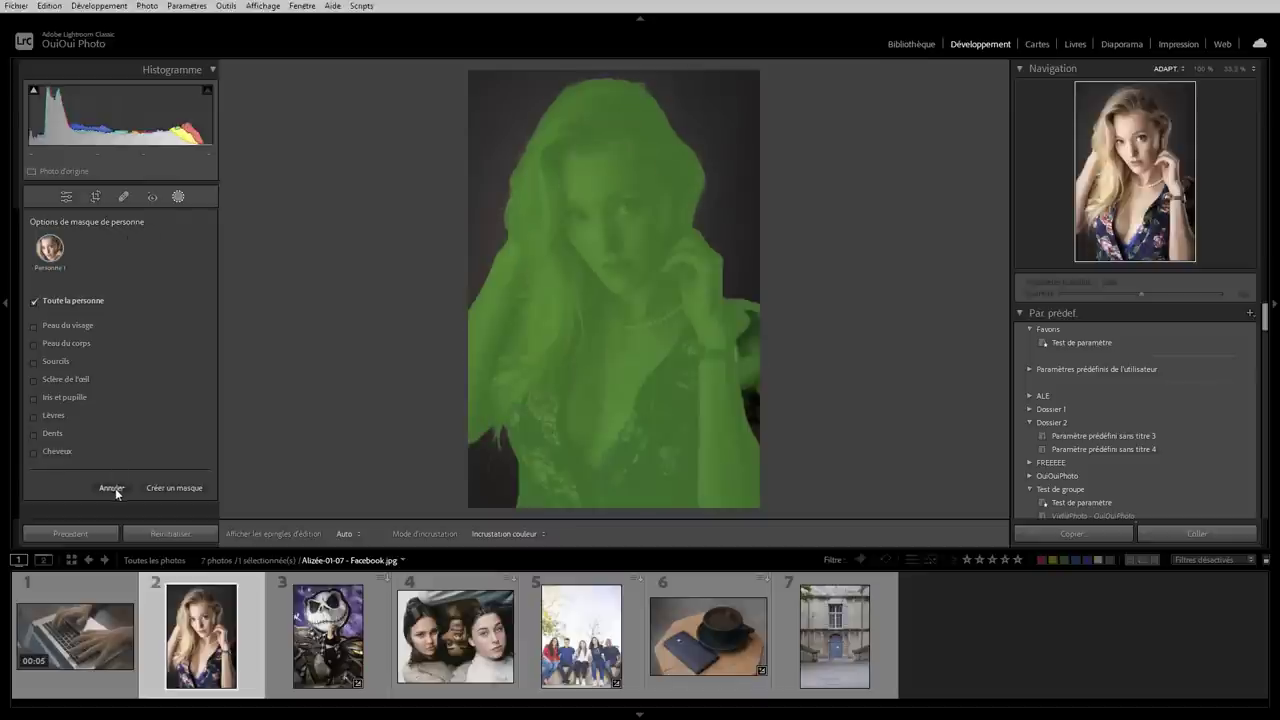
click(112, 488)
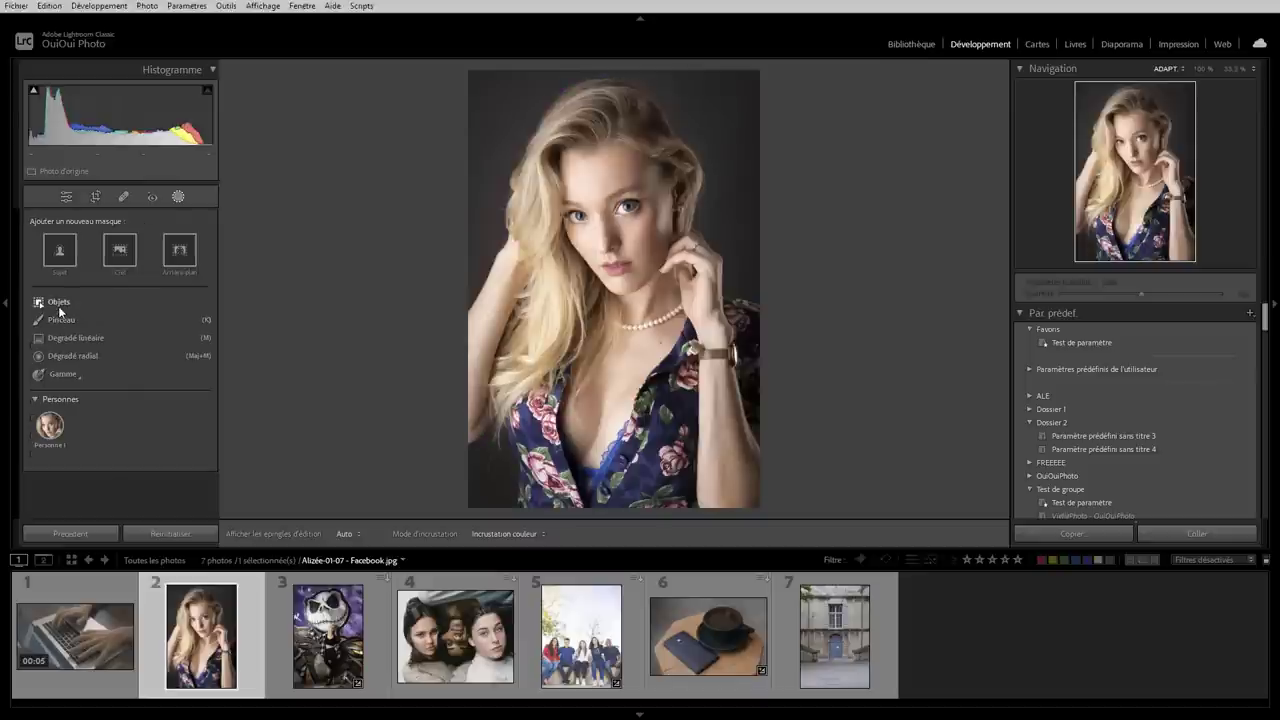